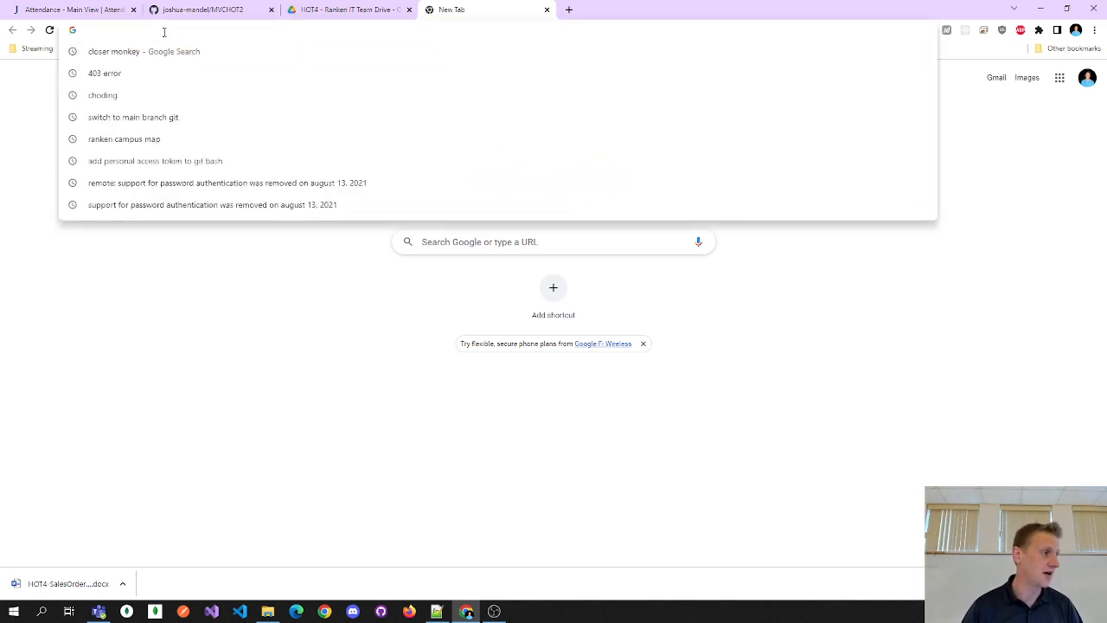
- Search Google for 'azure for students' and open Microsoft's Azure for Students free account page
text(azure)
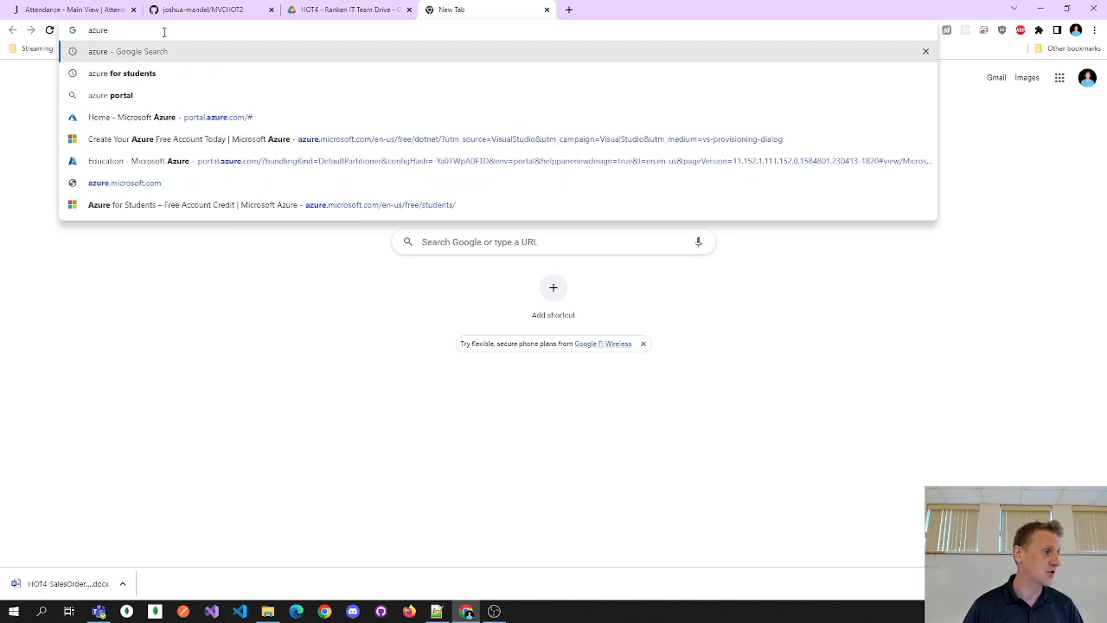
key(Down)
key(Return)
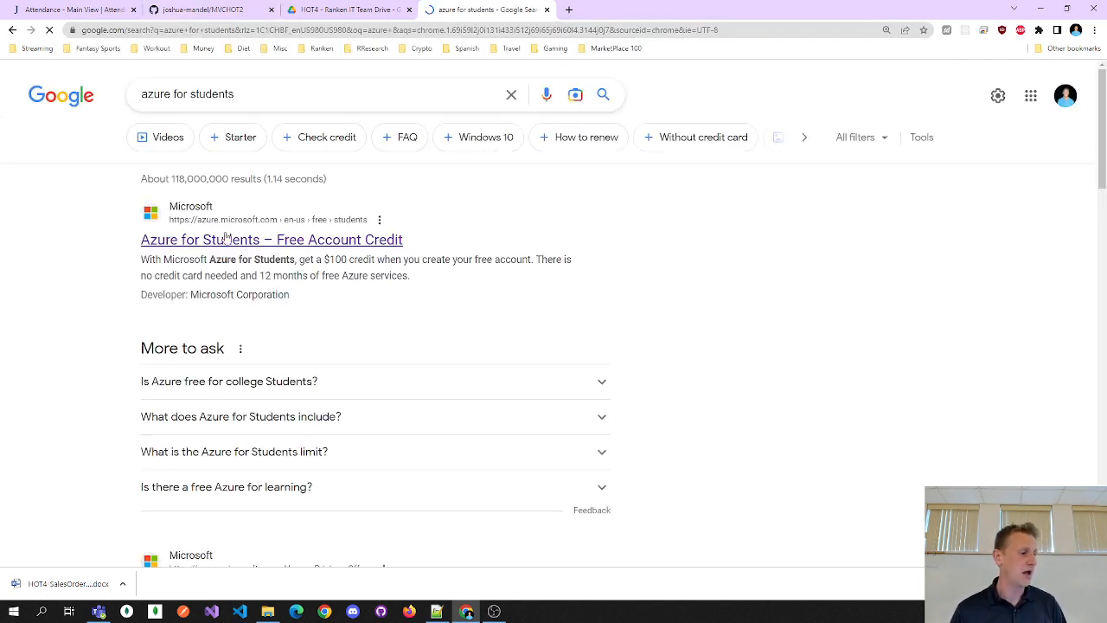
click(224, 242)
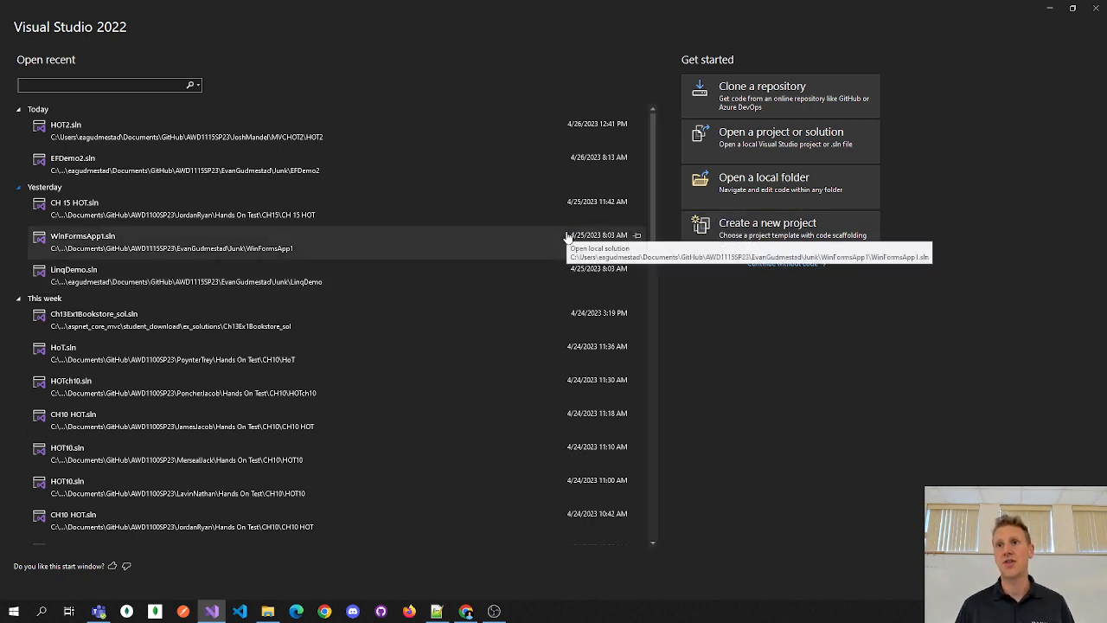
- Open HOT2.sln from the recent list and bring up File > Account Settings
click(190, 140)
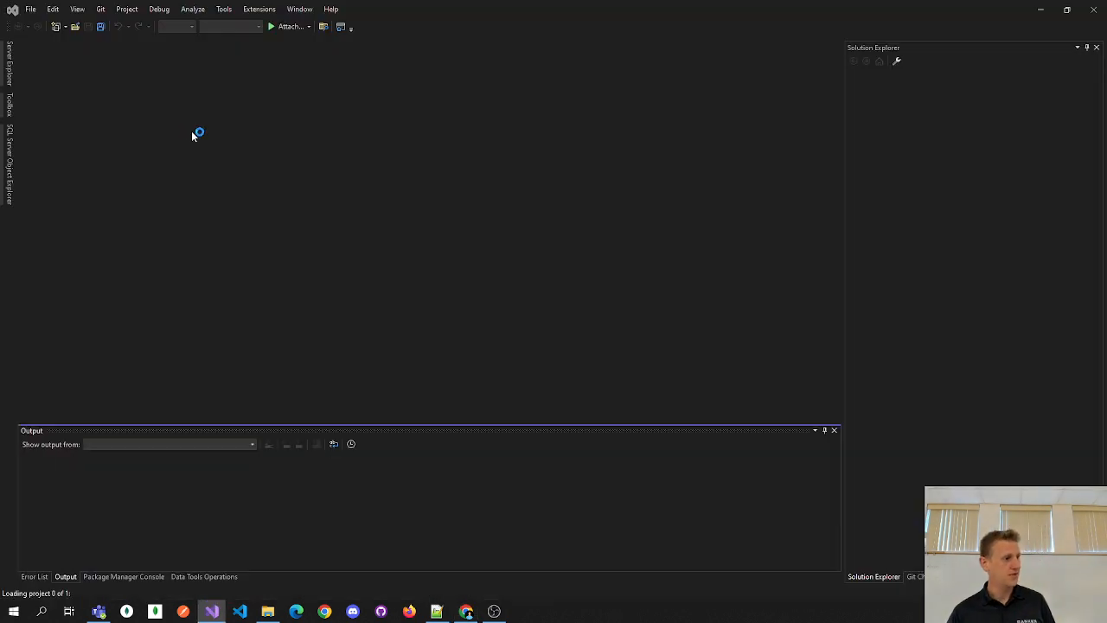
click(30, 9)
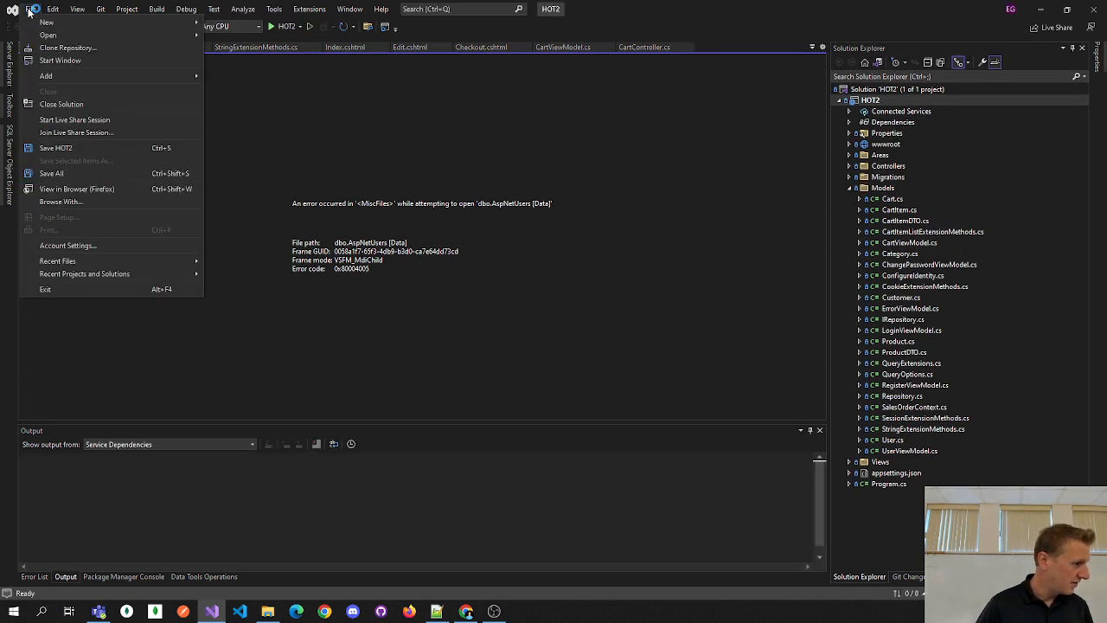
click(59, 245)
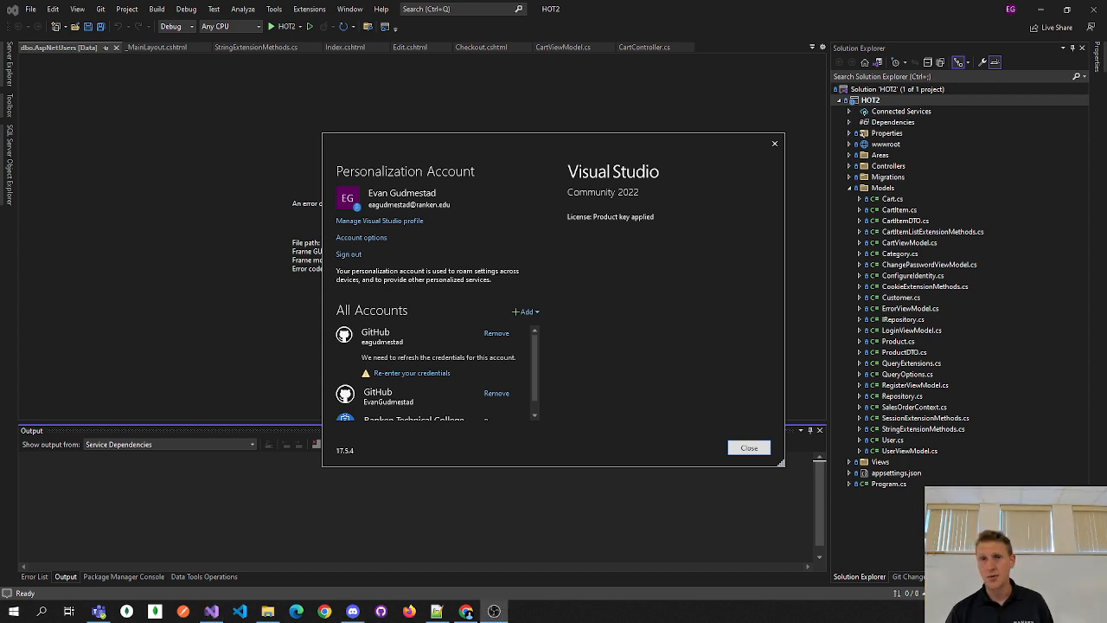
- On the Azure for Students page, dismiss the survey and highlight the $100 credit and no-credit-card notes
click(467, 611)
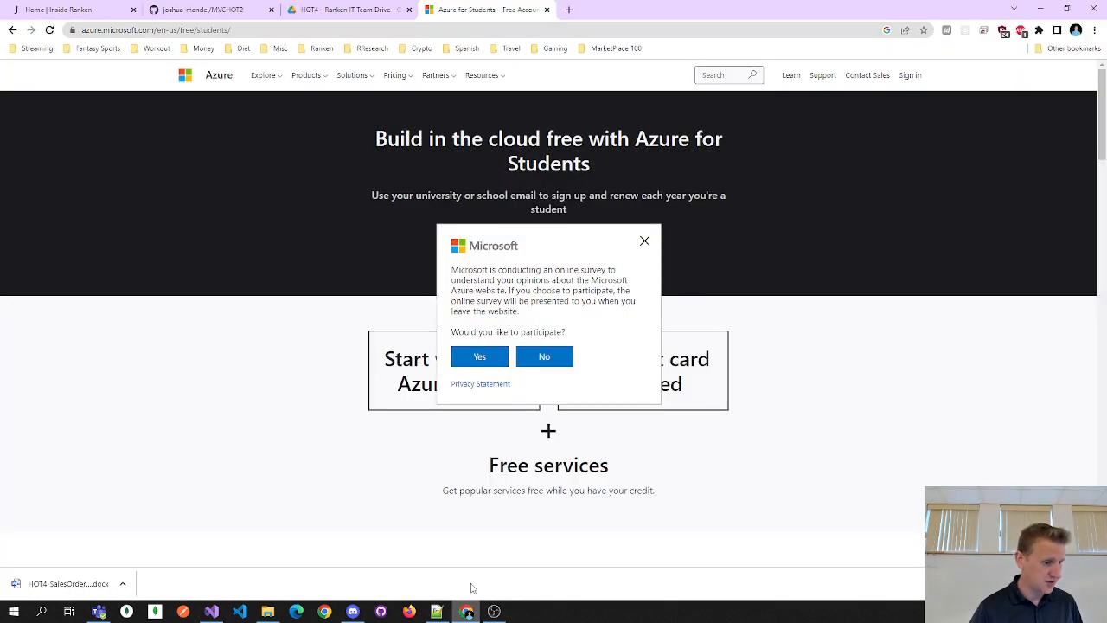
click(645, 241)
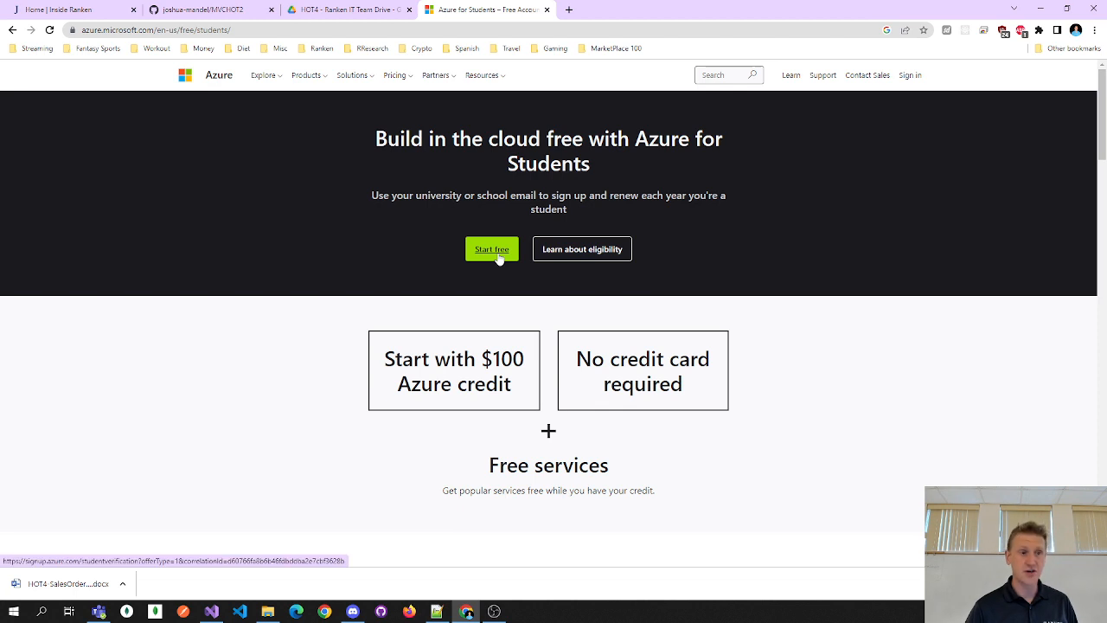
drag(435, 359, 515, 383)
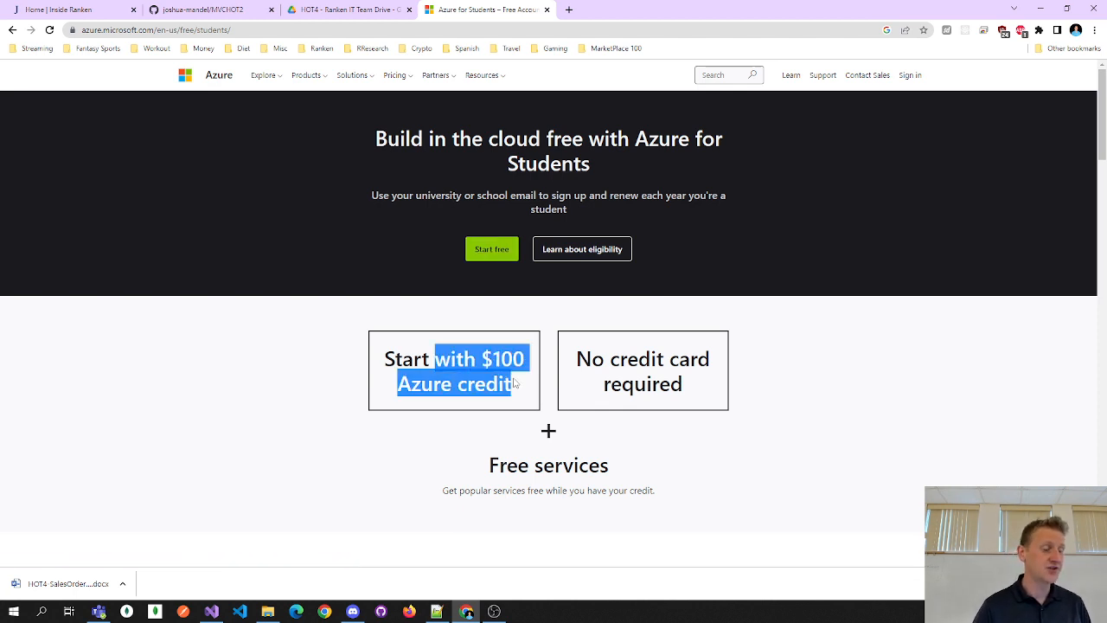
click(514, 383)
drag(591, 359, 679, 390)
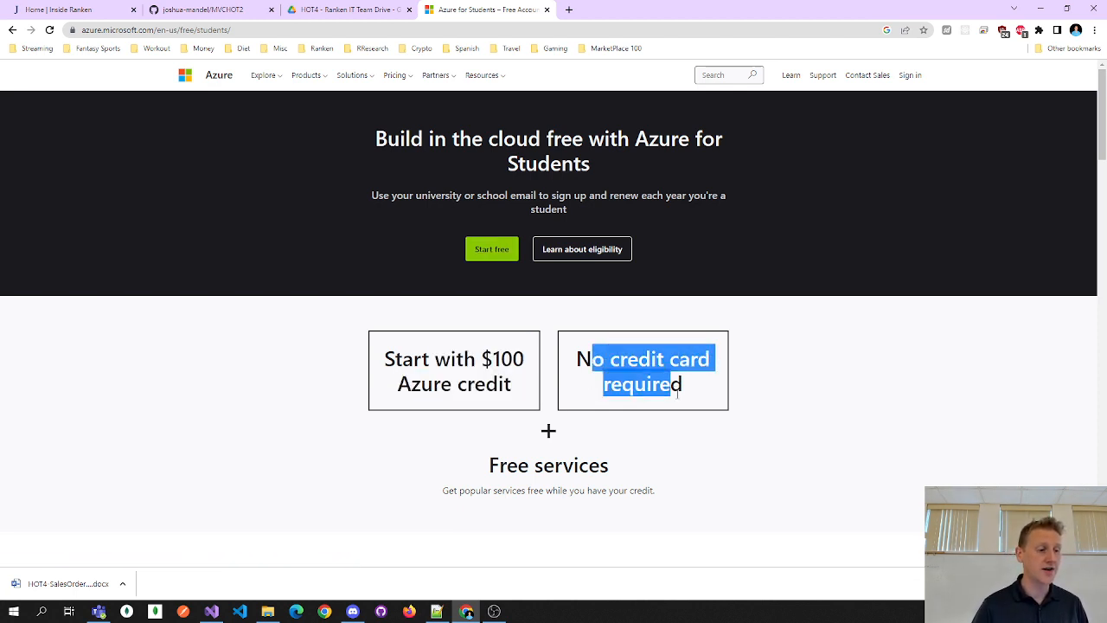
click(675, 388)
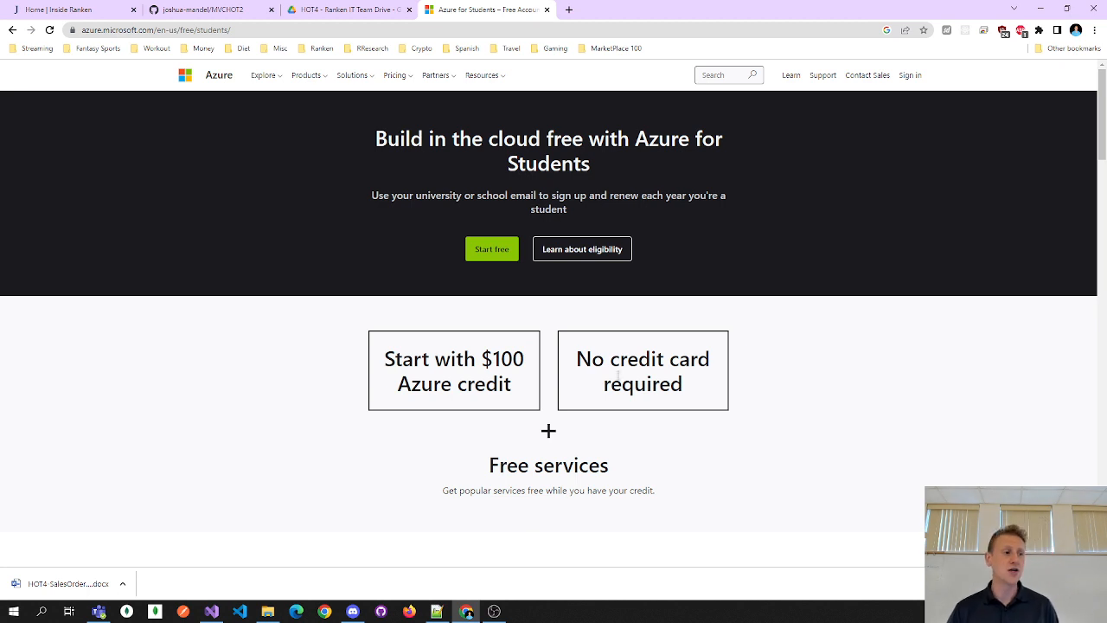
- Start the free sign-up, submit the college sign-in with a retyped password, then replace that tab with a new one
click(492, 250)
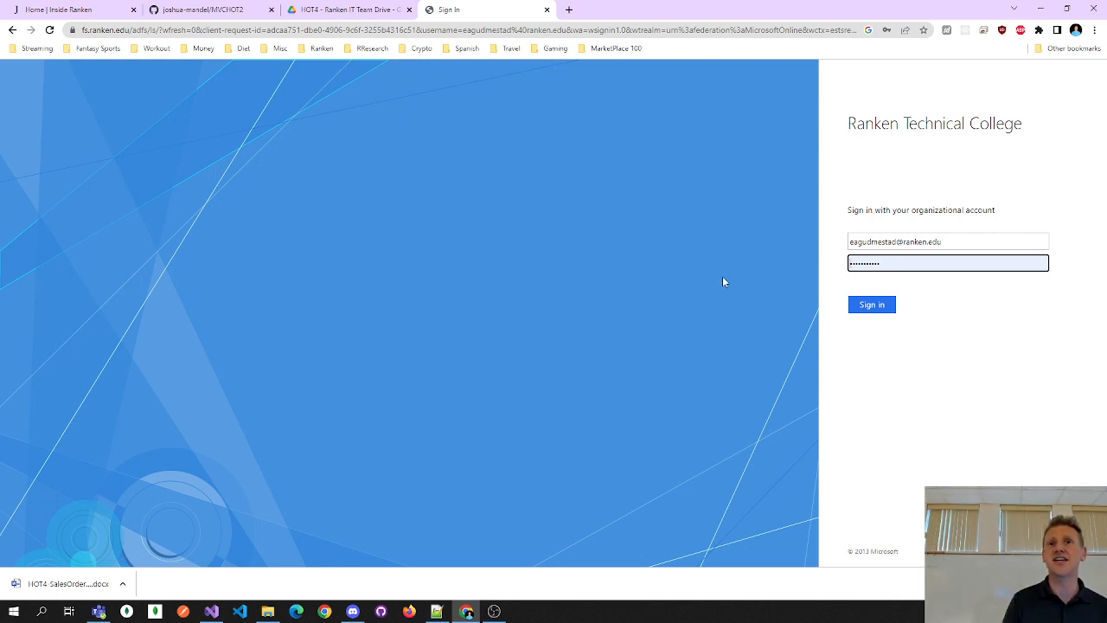
click(884, 305)
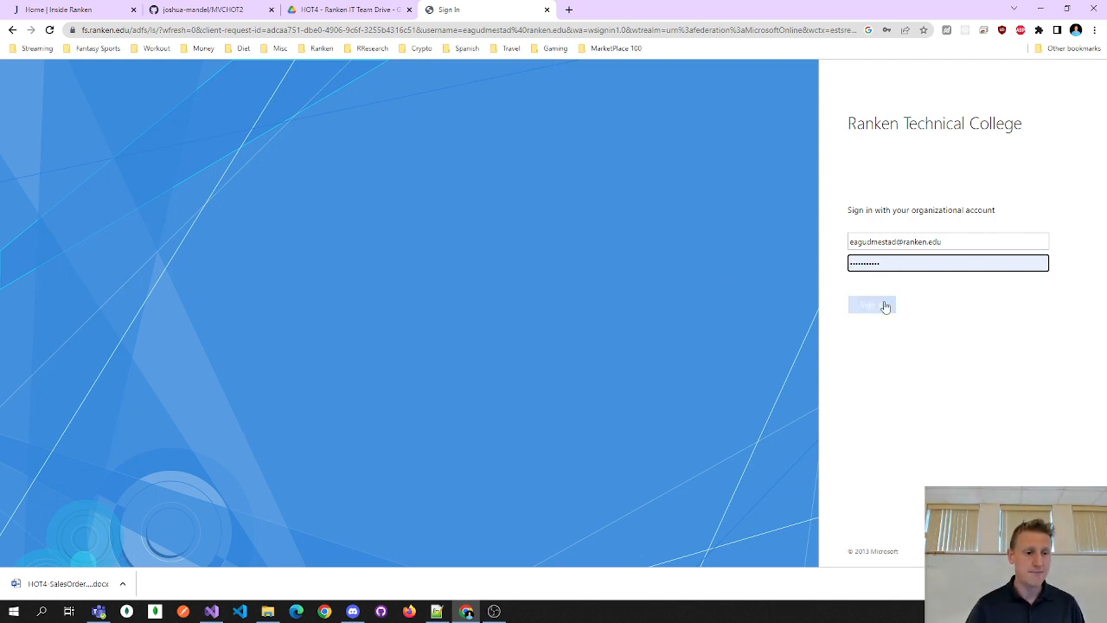
double_click(886, 287)
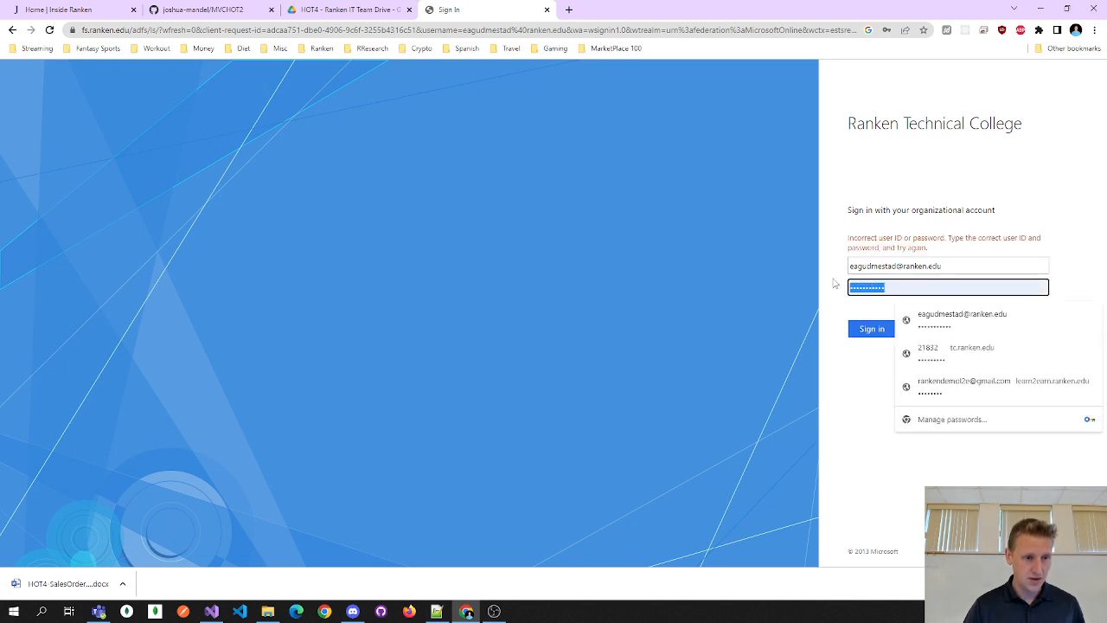
text(•••••••••••)
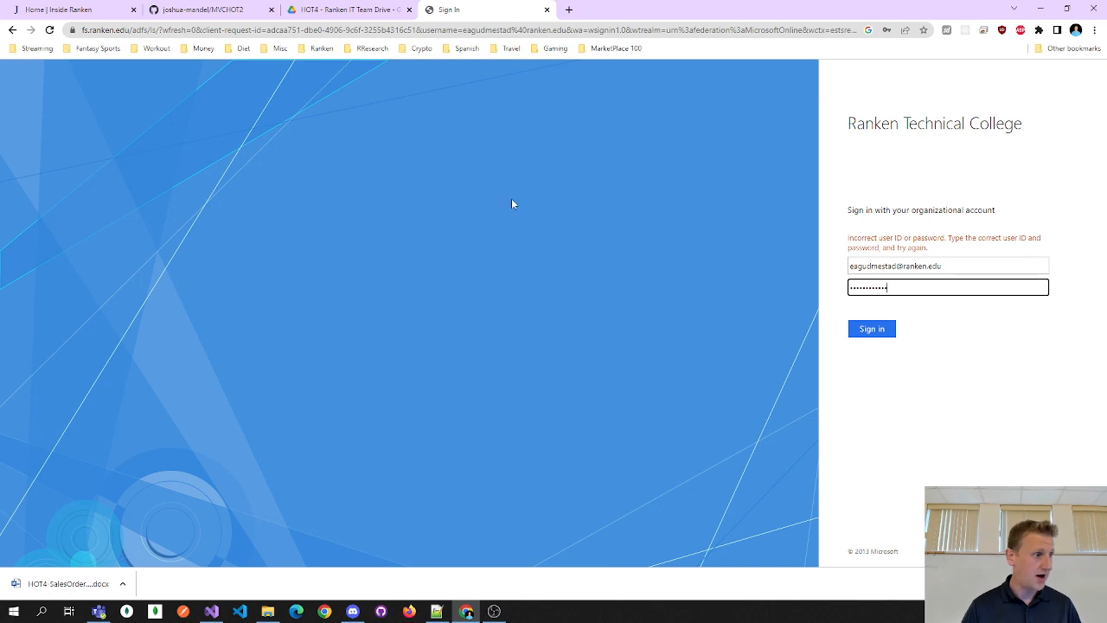
key(Return)
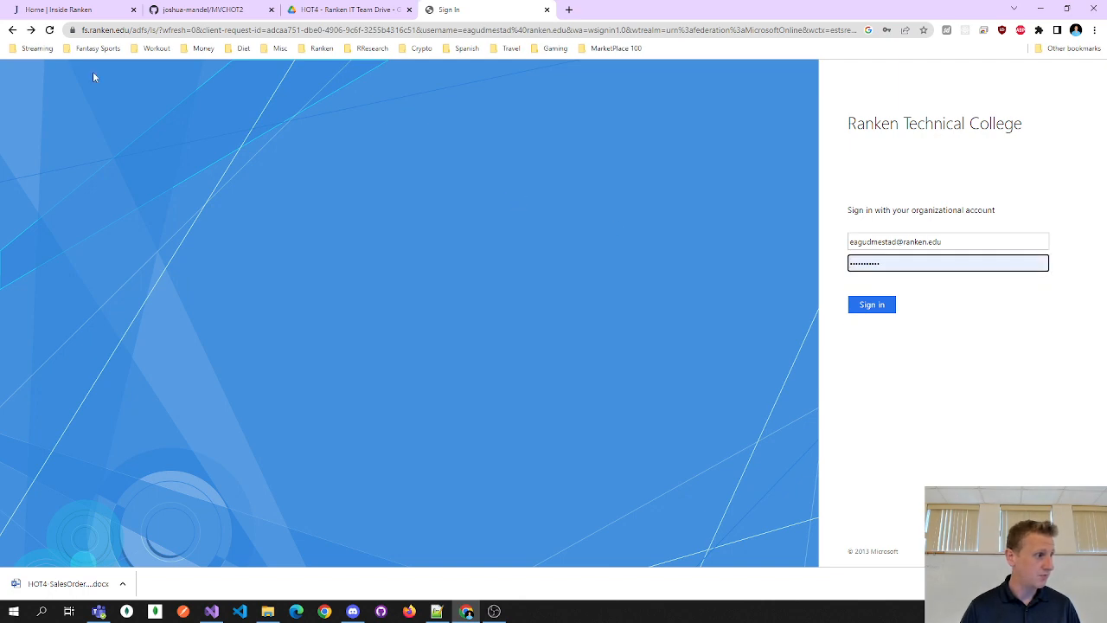
click(547, 10)
click(432, 9)
- Search Google for 'azure portal', sign in to the Microsoft Azure Portal, then return to Visual Studio
text(a)
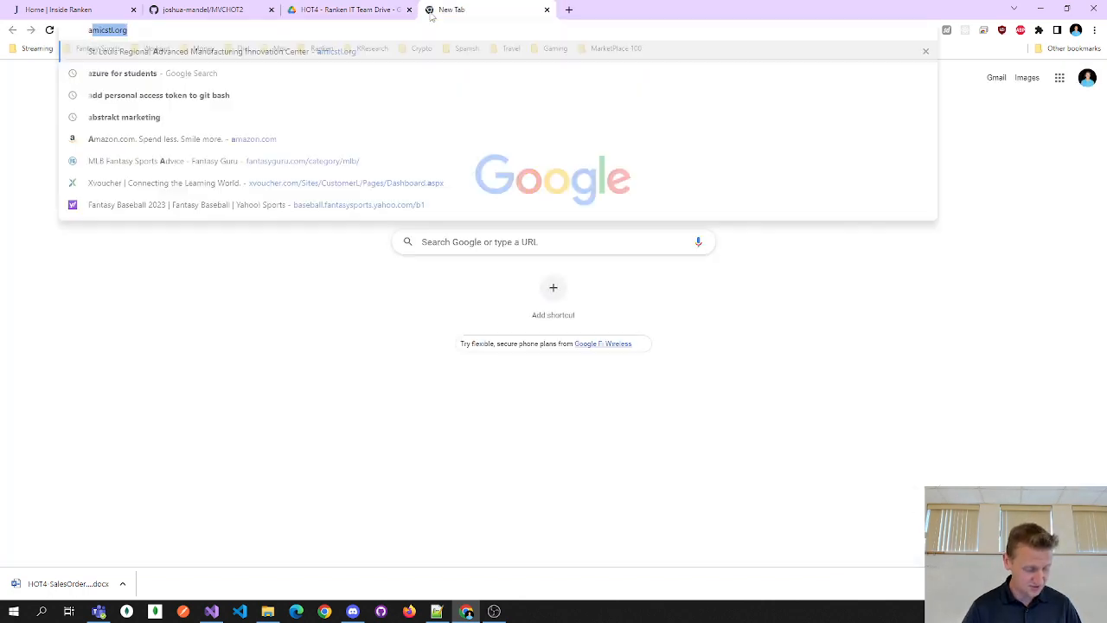
text(zure portal)
key(Return)
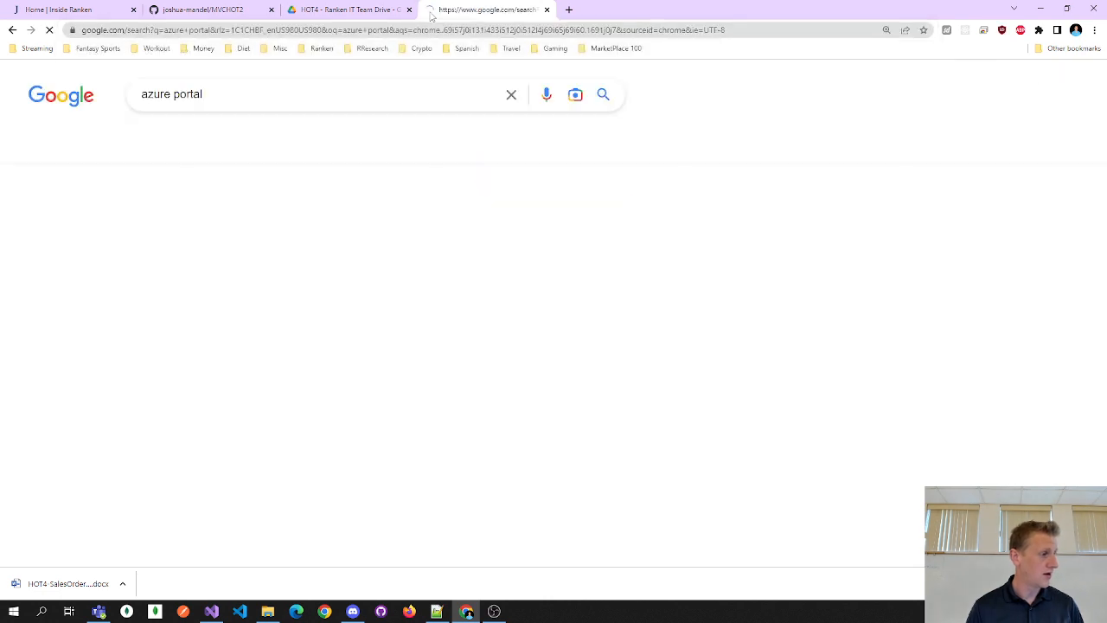
click(211, 241)
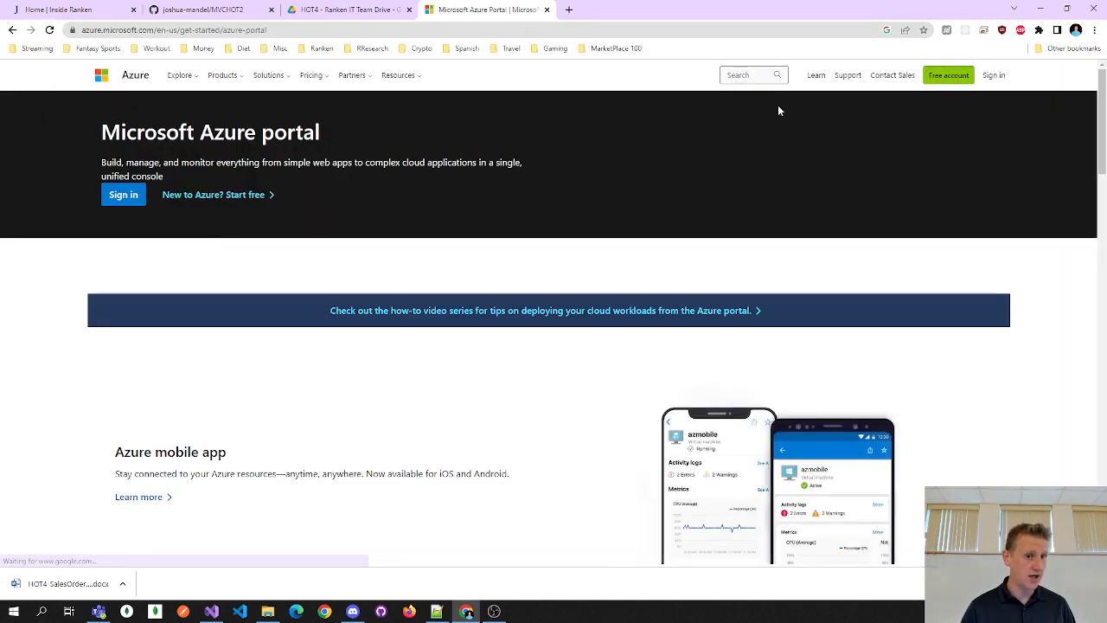
click(995, 76)
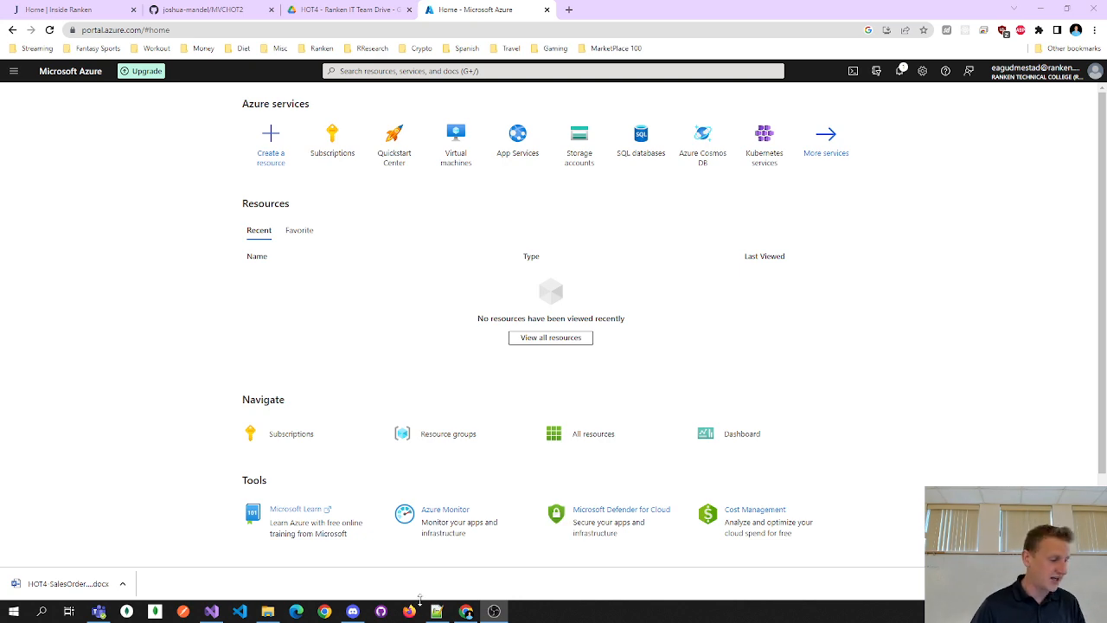
click(212, 612)
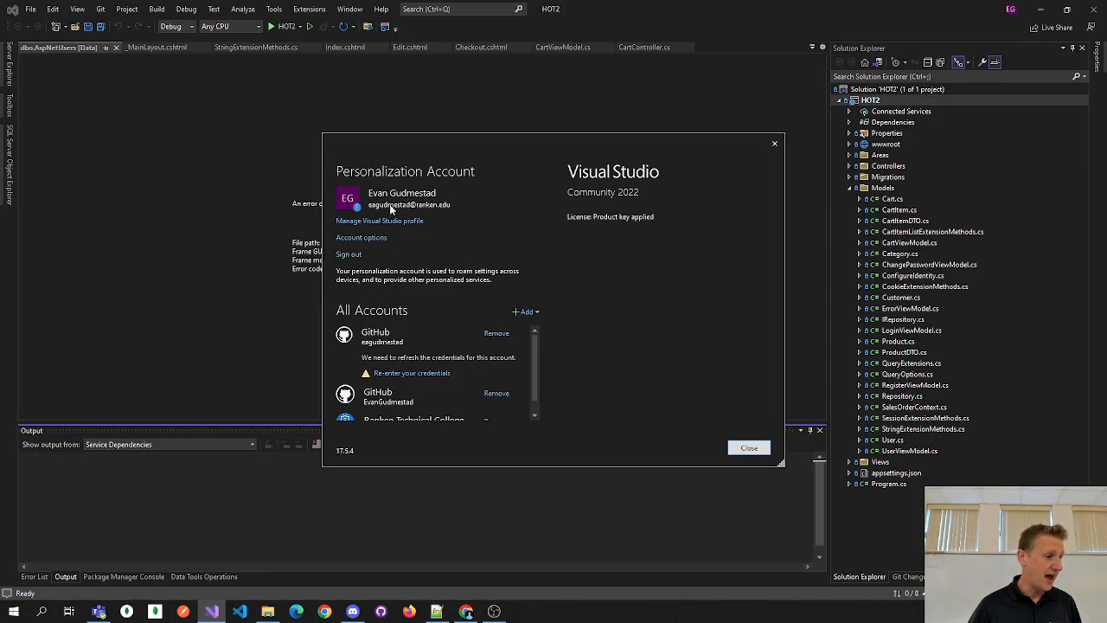
- Close the Personalization Account dialog to get back to the HOT2 project window
drag(415, 144, 411, 144)
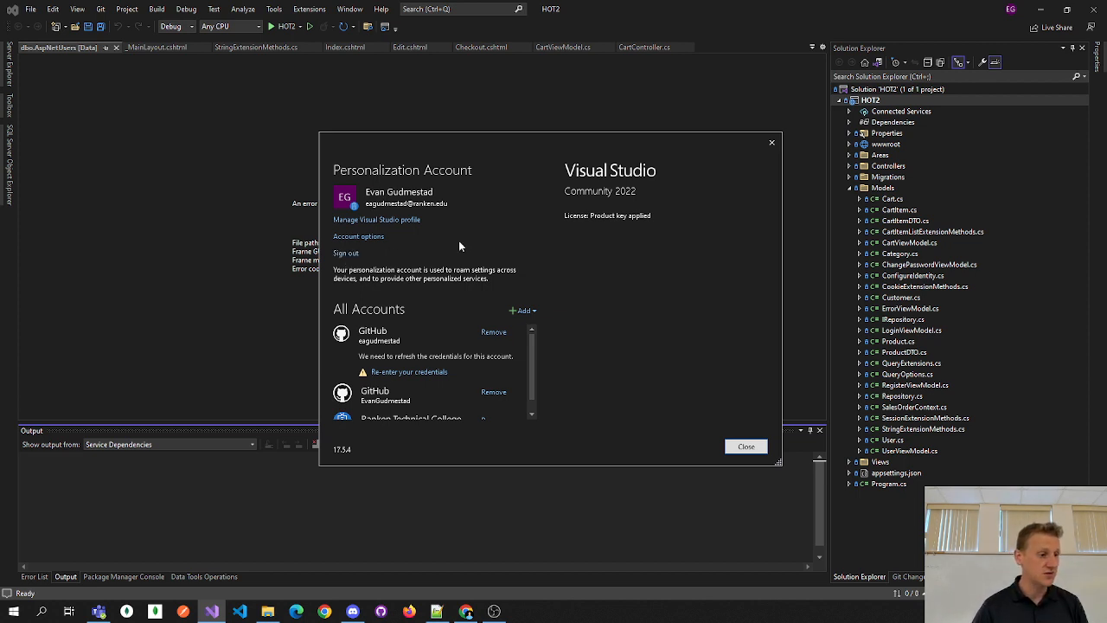
click(751, 448)
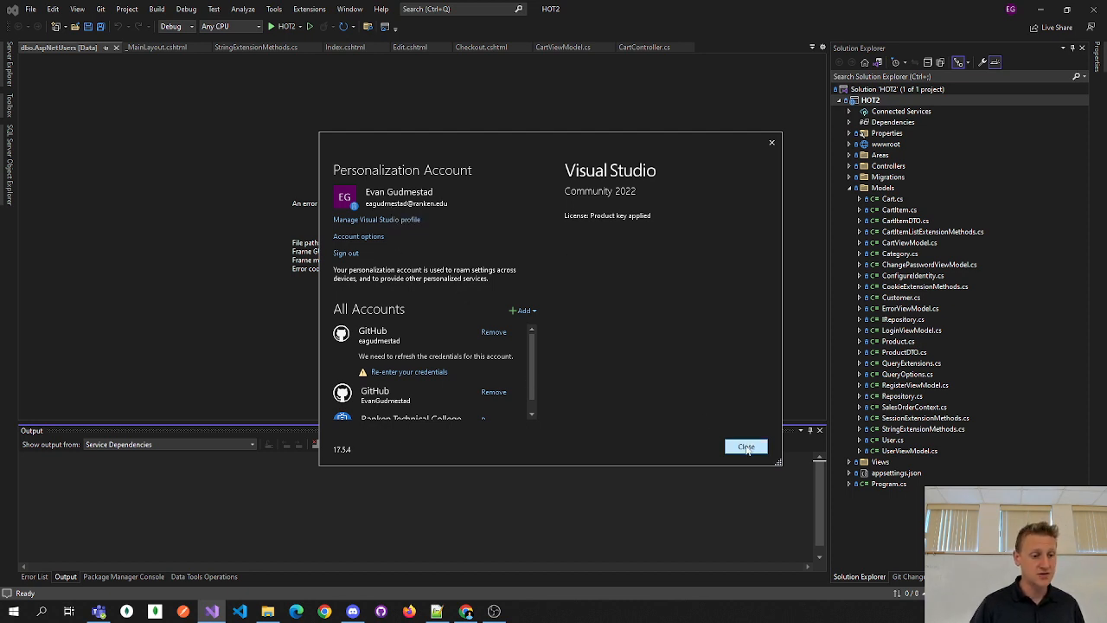
click(746, 447)
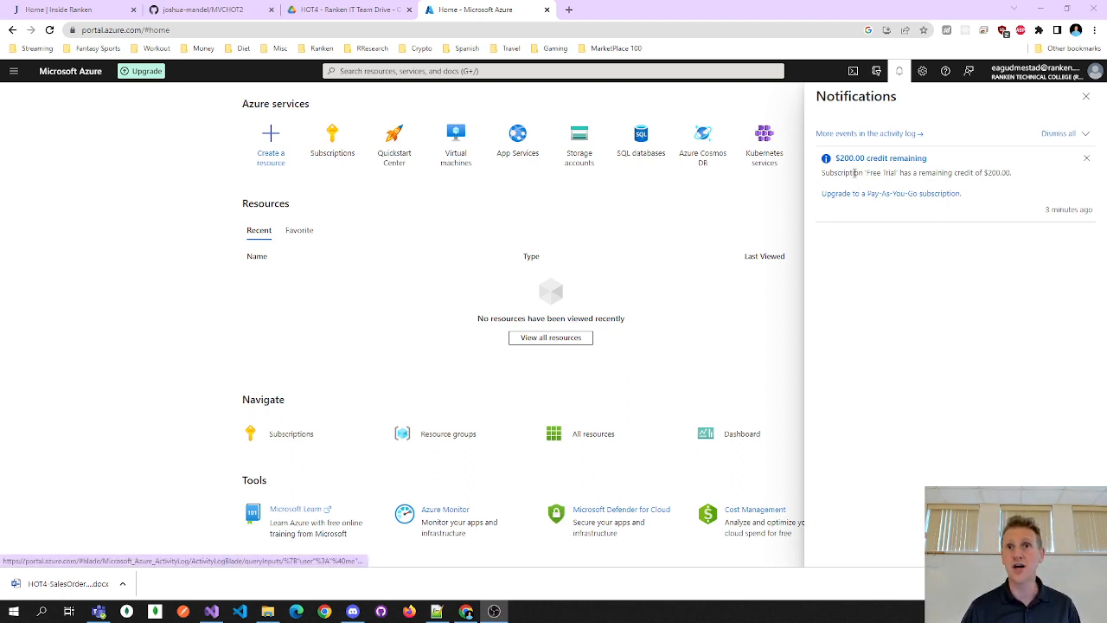
- Highlight the Free Trial notification showing $200.00 credit remaining
drag(866, 172, 931, 173)
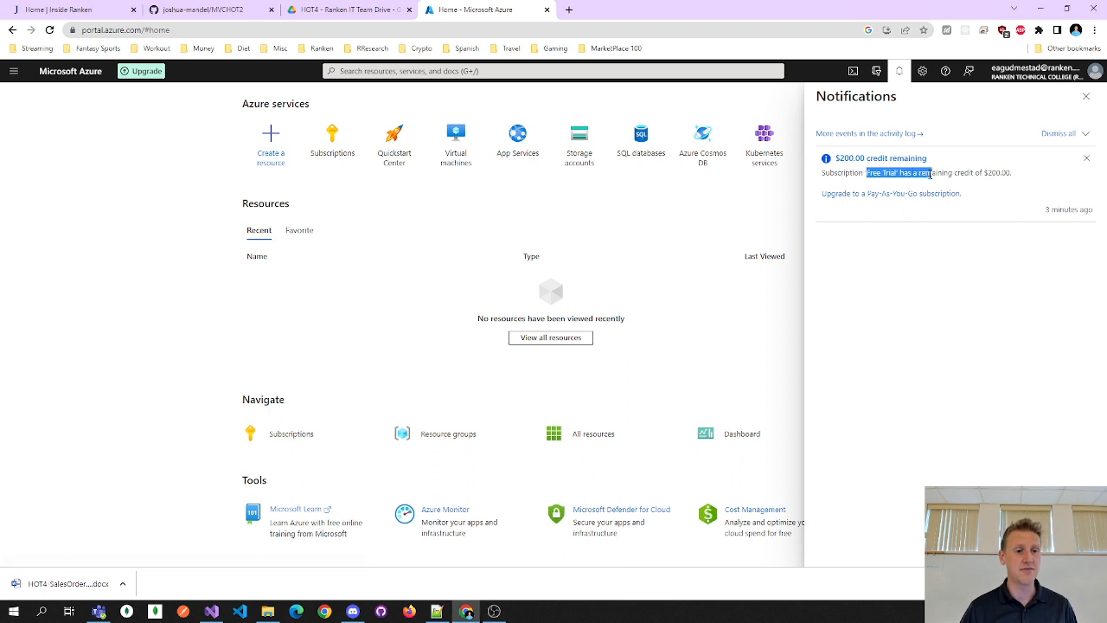
double_click(934, 173)
double_click(966, 173)
drag(1007, 174, 967, 173)
click(970, 174)
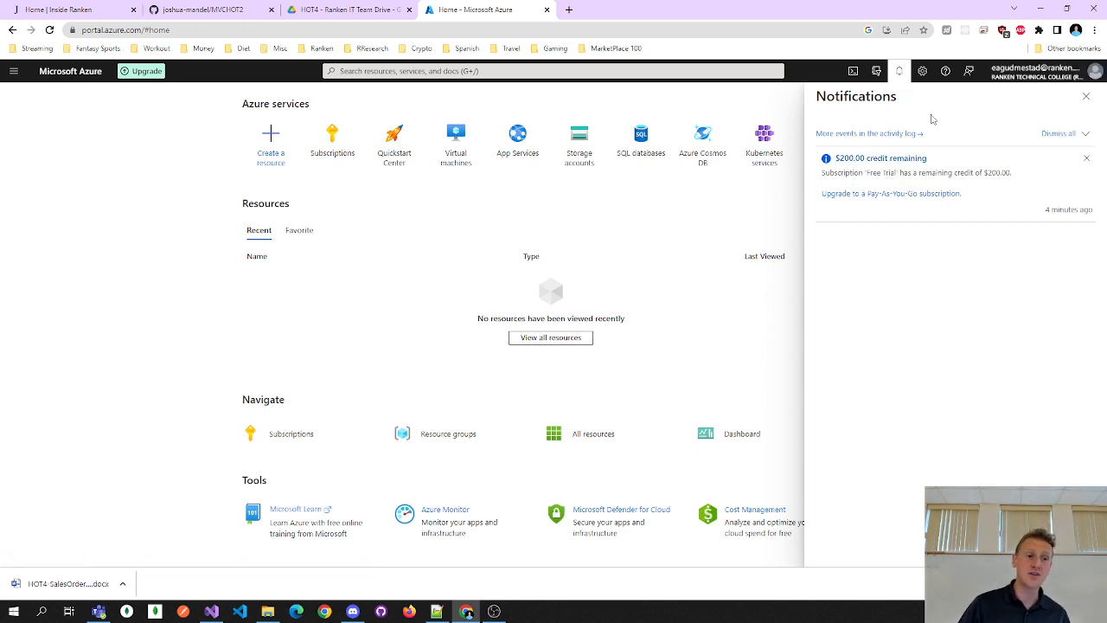
- Close the Notifications pane and bring the Azure Home page back to the top
click(900, 71)
click(900, 71)
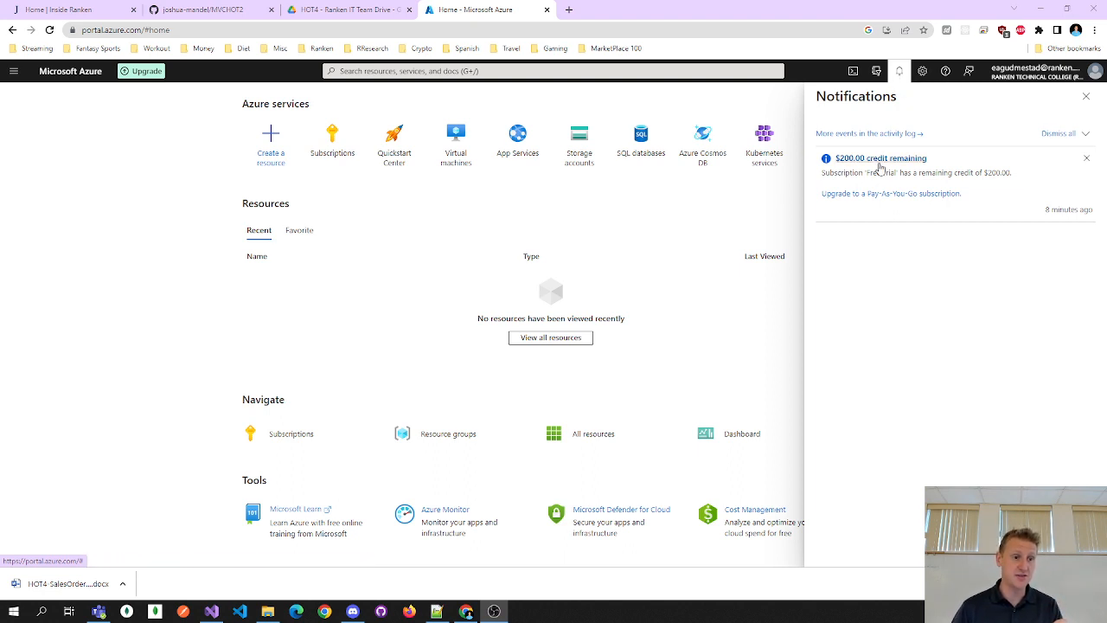
click(900, 71)
scroll(552, 286, down, 1)
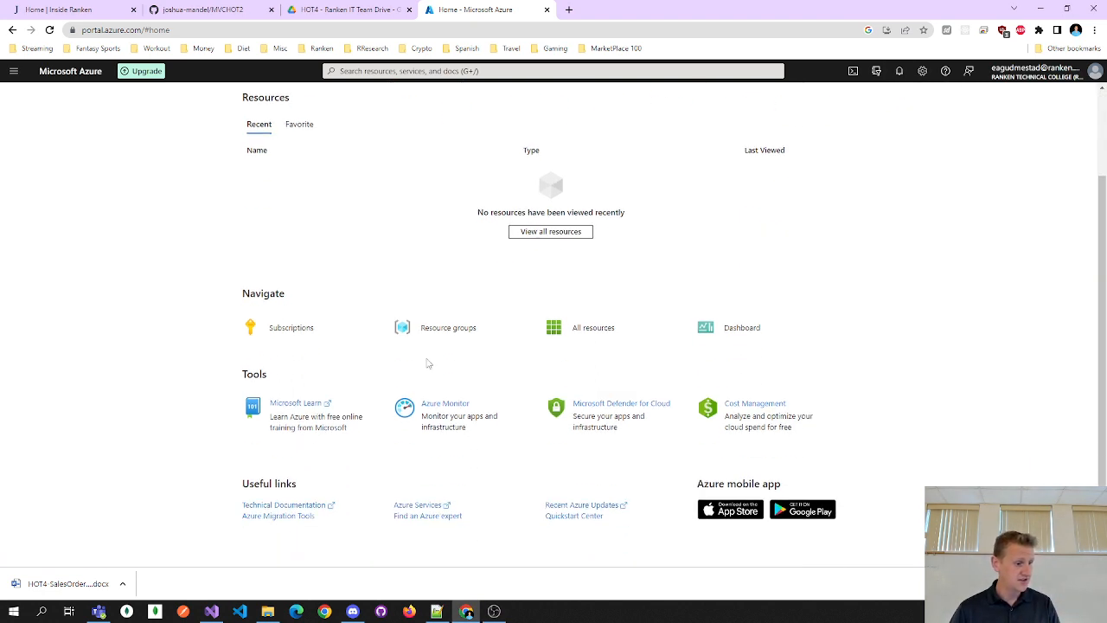
scroll(597, 407, up, 2)
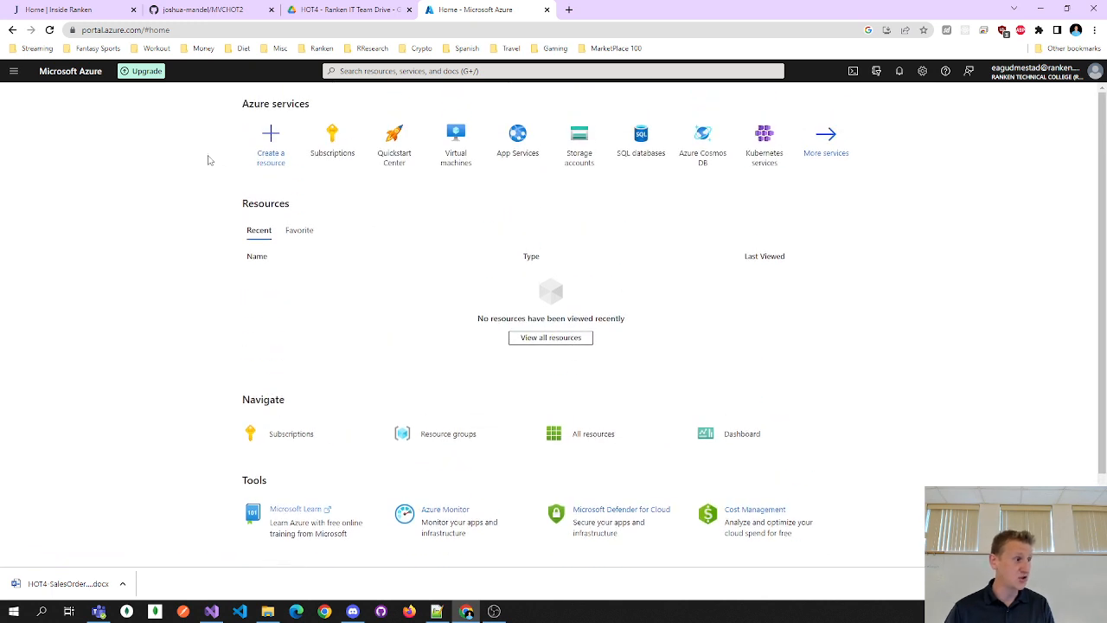
- View the Subscriptions list with the active Free Trial, then switch to File Explorer's Documents folder
click(14, 72)
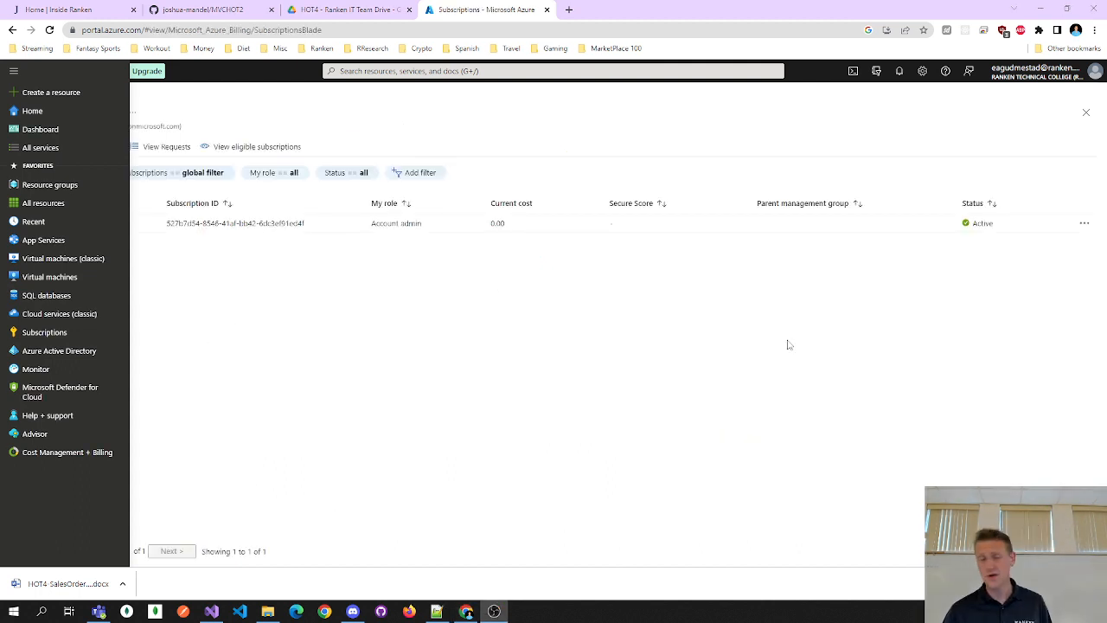
click(442, 284)
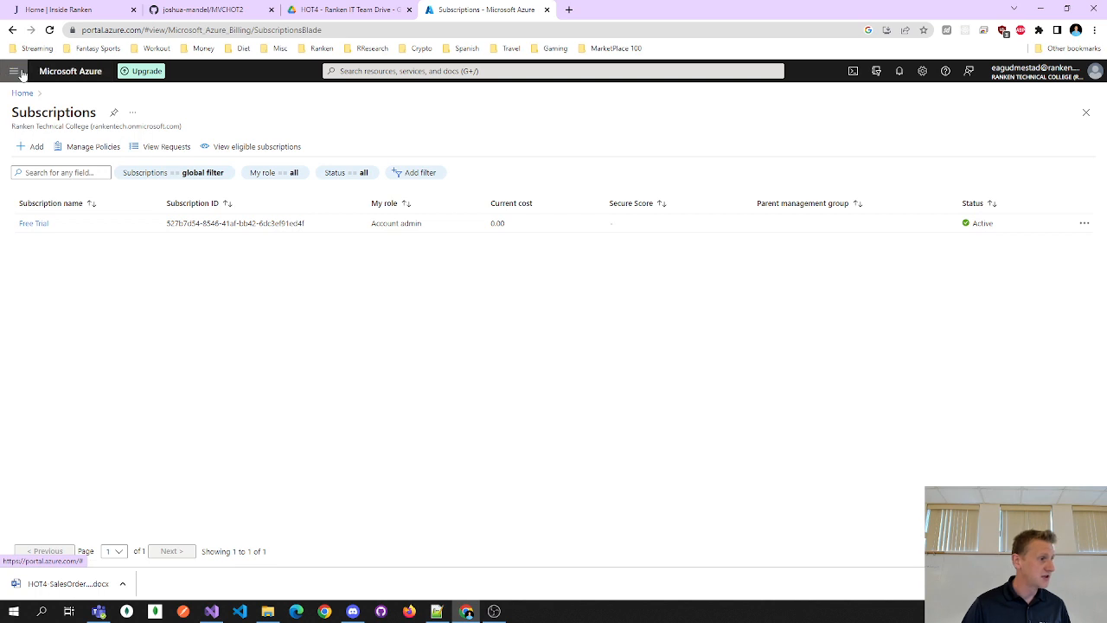
click(69, 71)
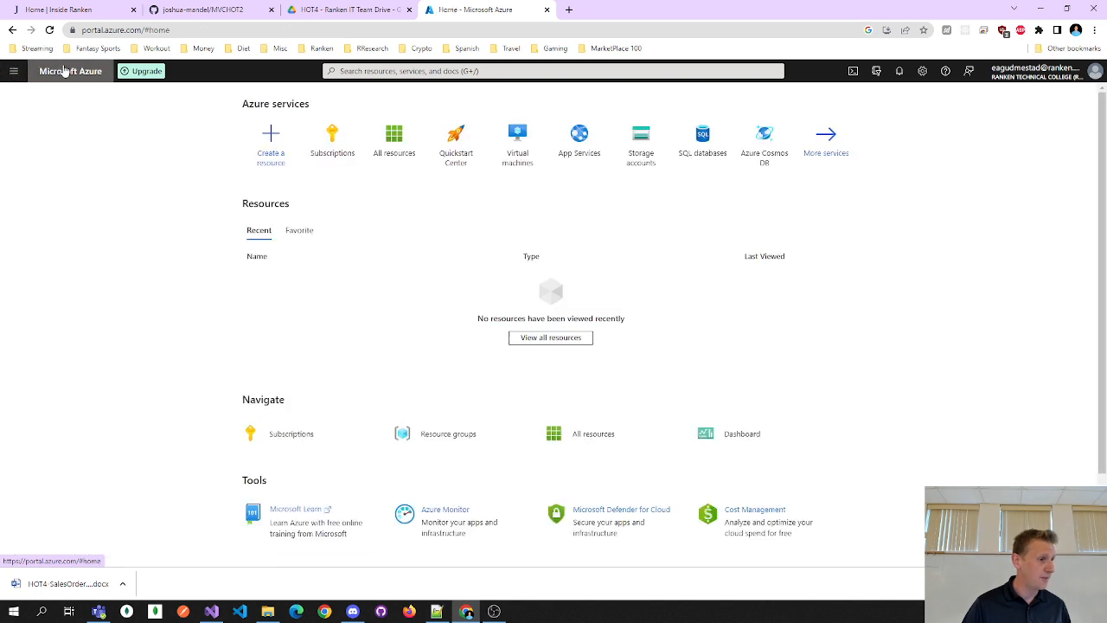
click(337, 147)
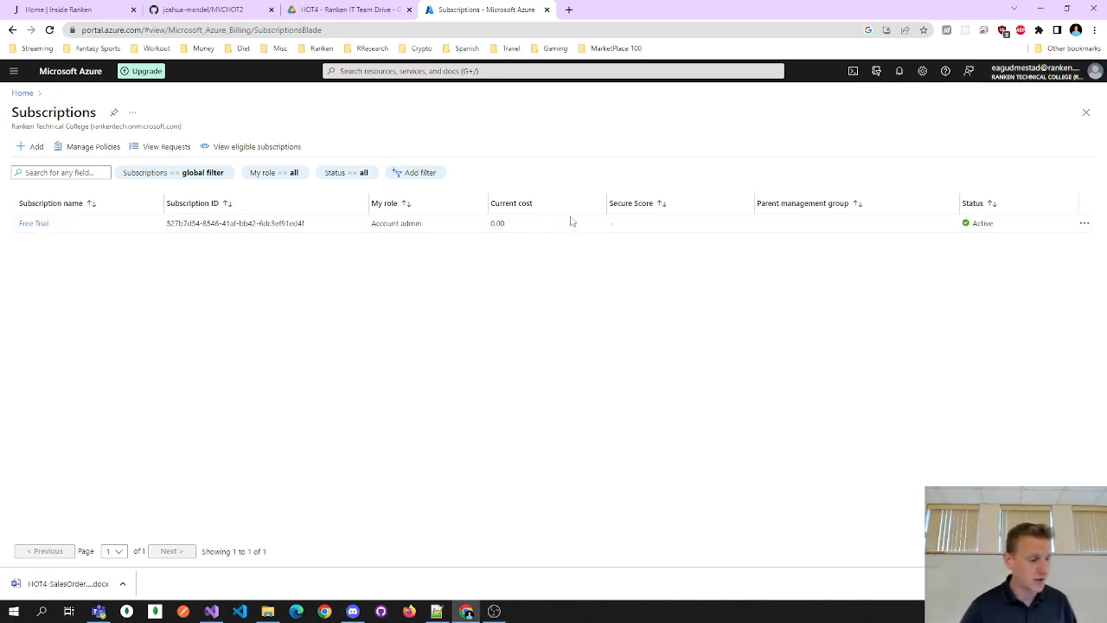
click(268, 612)
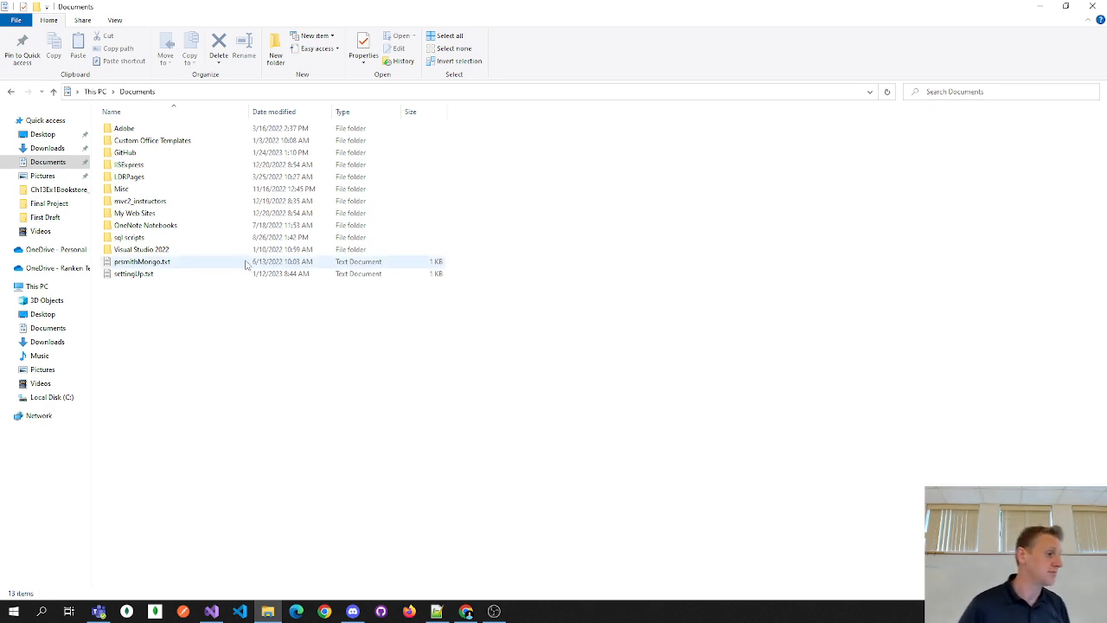
- Open Ch13Ex1Bookstore_sol.sln from mvc2_instructors > aspnet_core_mvc > student_download > ex_solutions
double_click(222, 205)
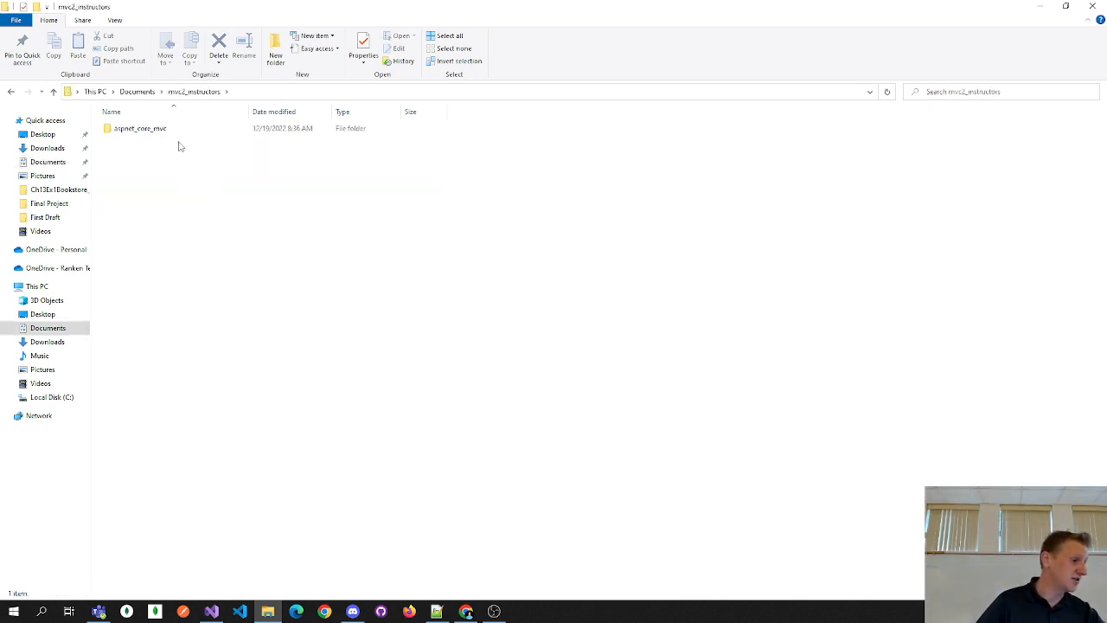
double_click(178, 141)
double_click(170, 143)
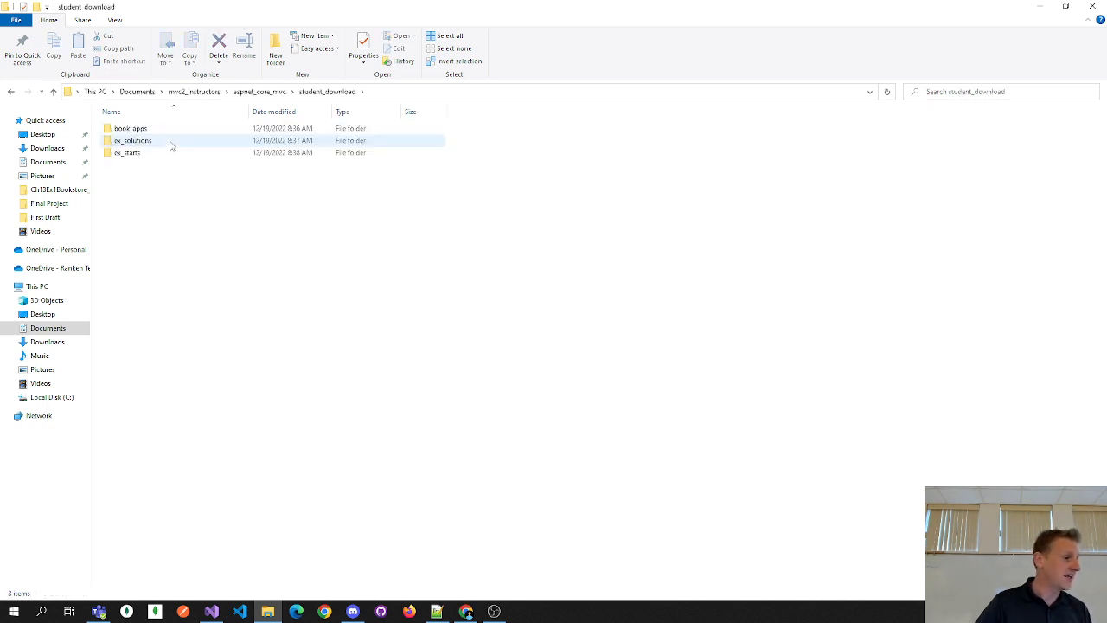
double_click(170, 142)
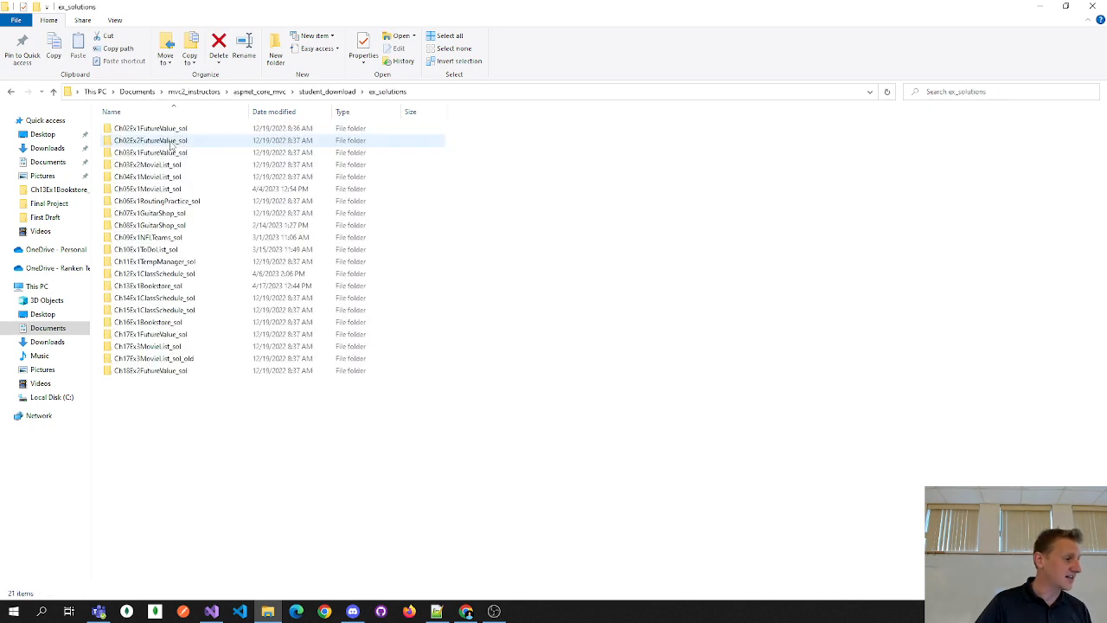
double_click(162, 289)
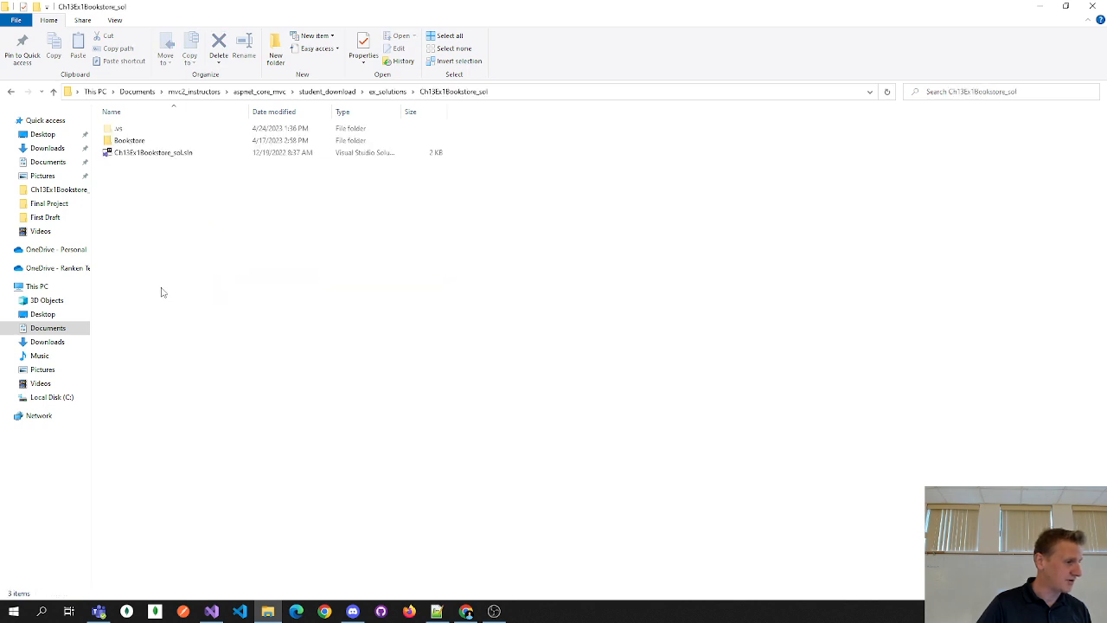
double_click(144, 157)
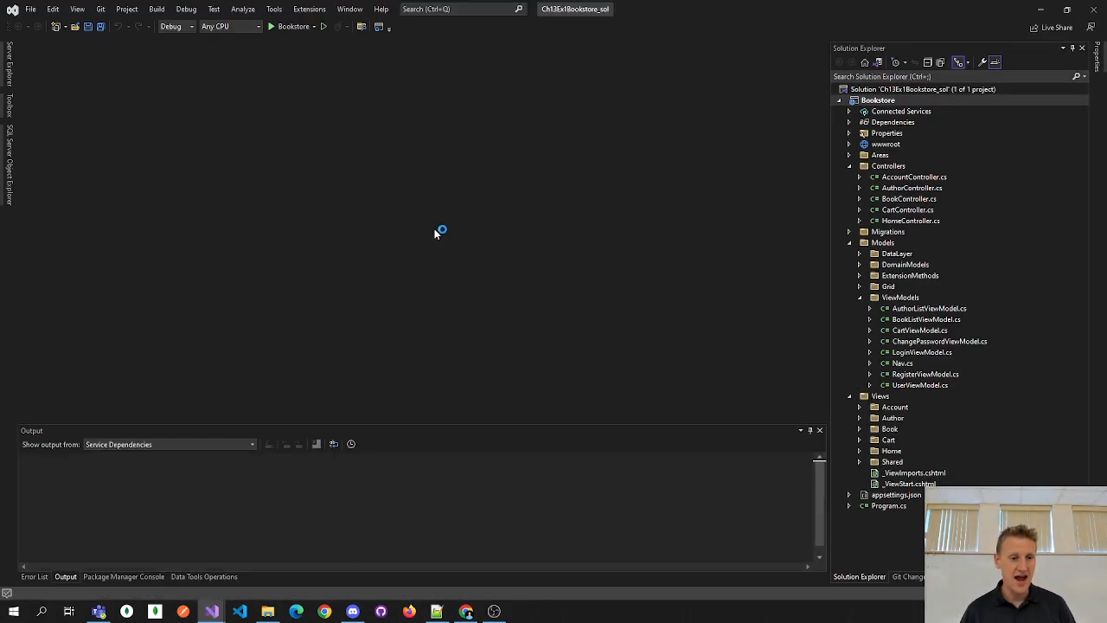
- Start the Bookstore project without debugging to open Tuxedo Books on localhost:7209
click(321, 28)
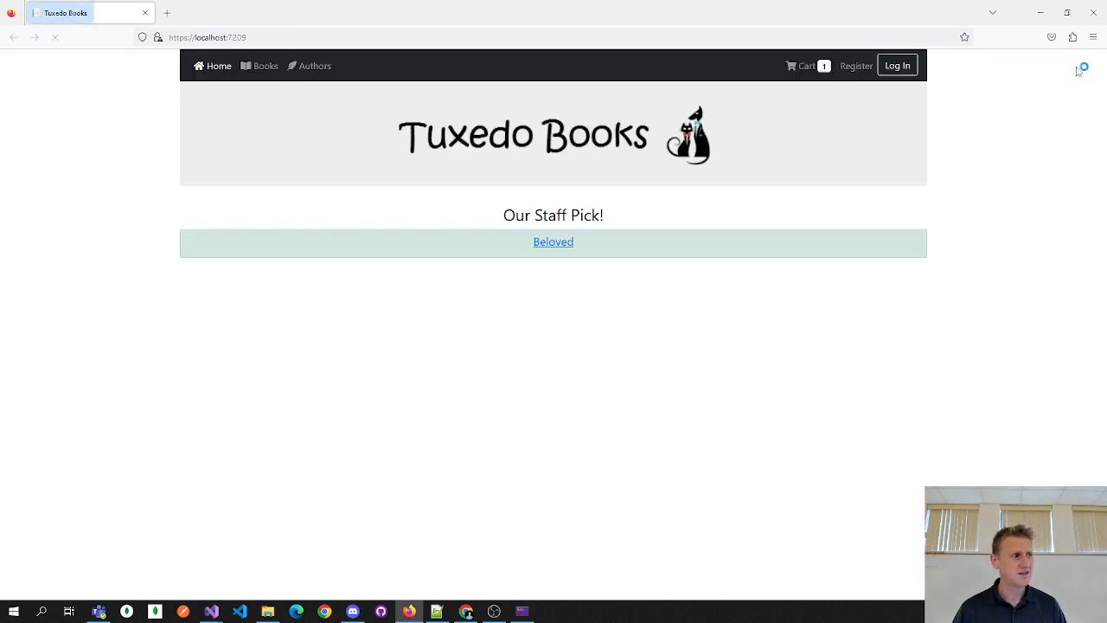
- Log in to Tuxedo Books with the admin username and password, correcting the password after a failed attempt
click(898, 67)
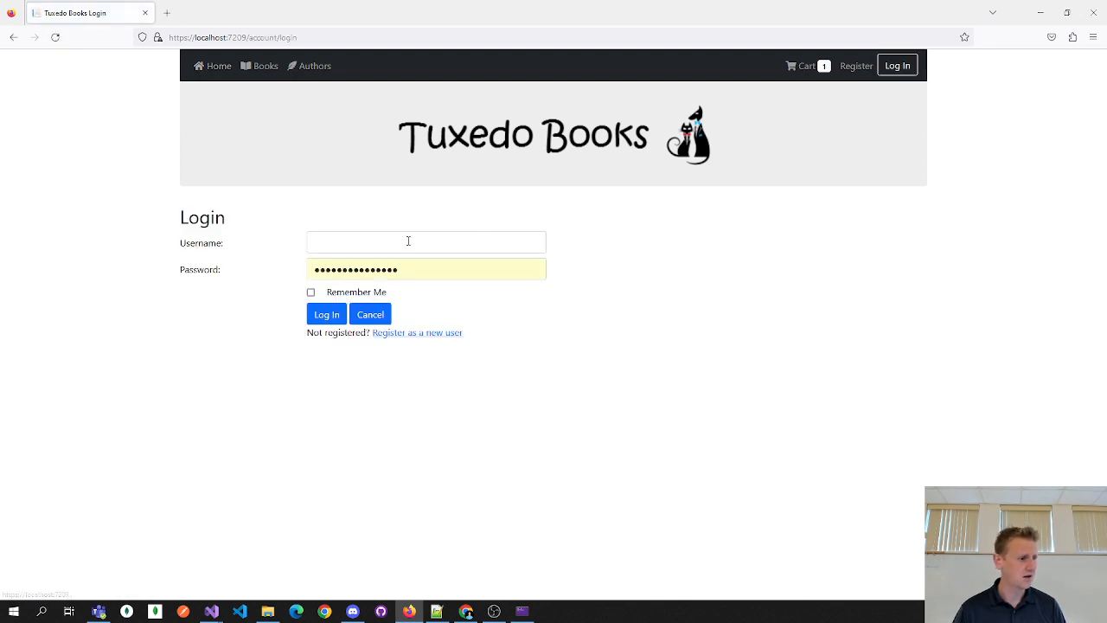
click(409, 241)
key(Tab)
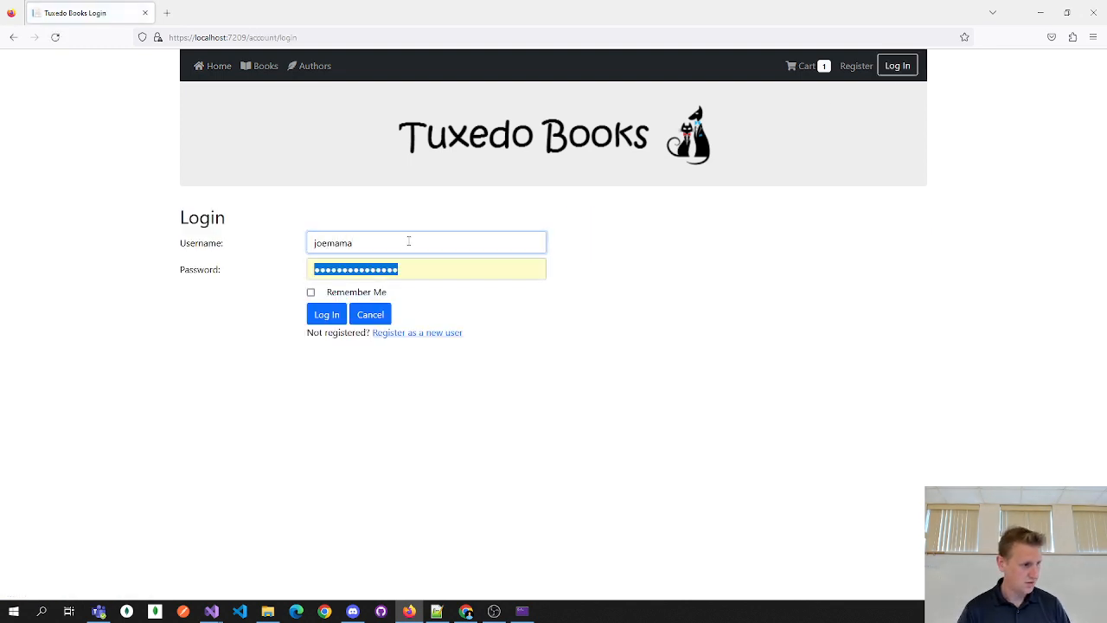
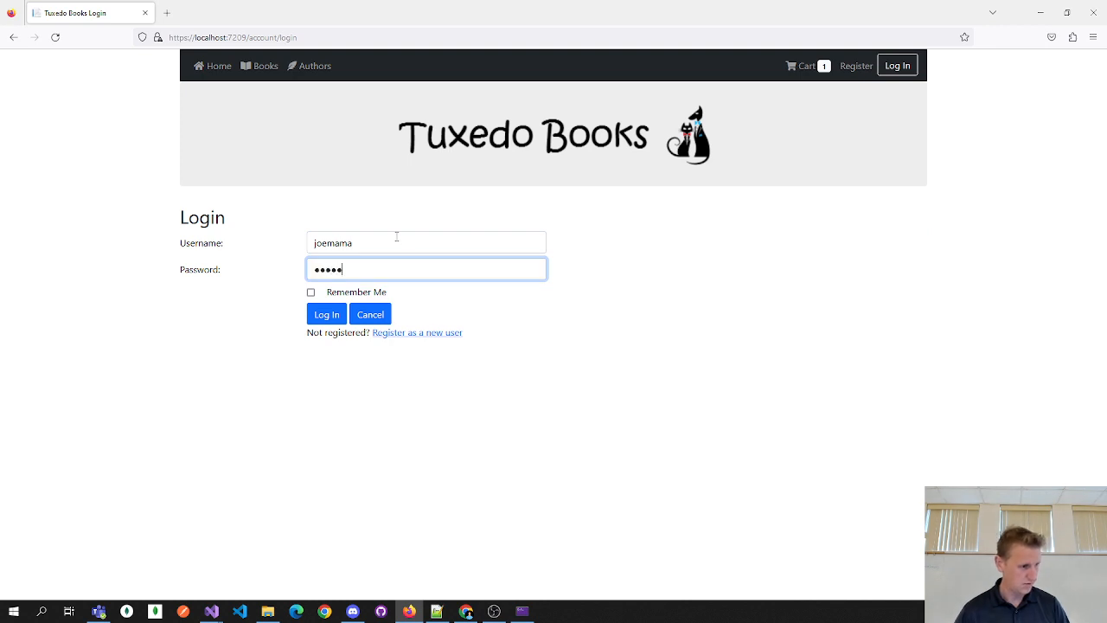
click(326, 314)
click(340, 289)
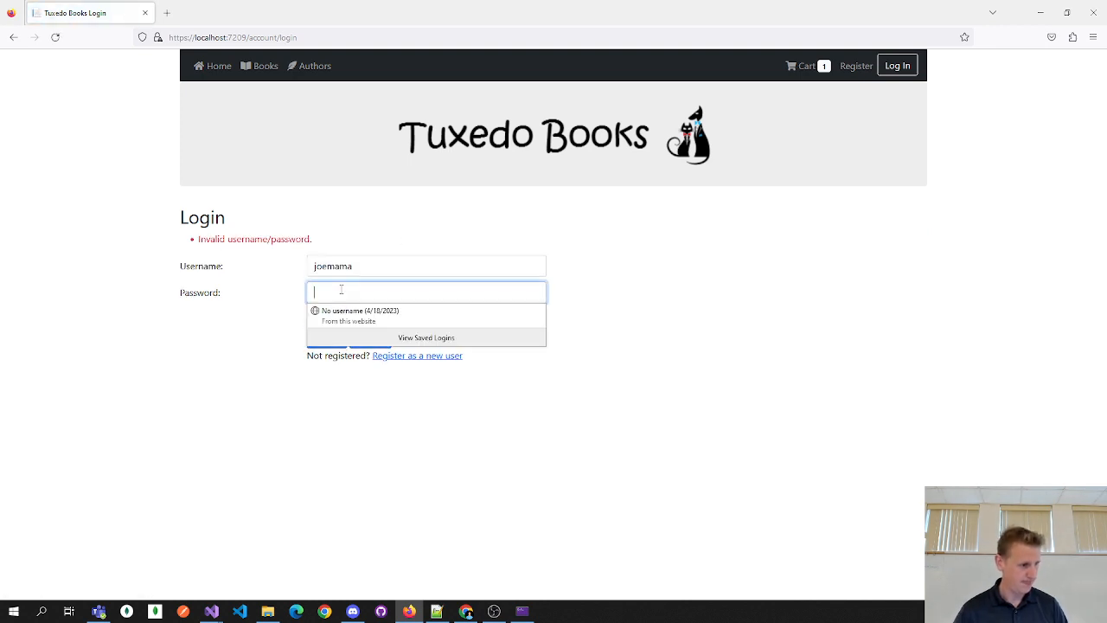
text(••••)
text(s)
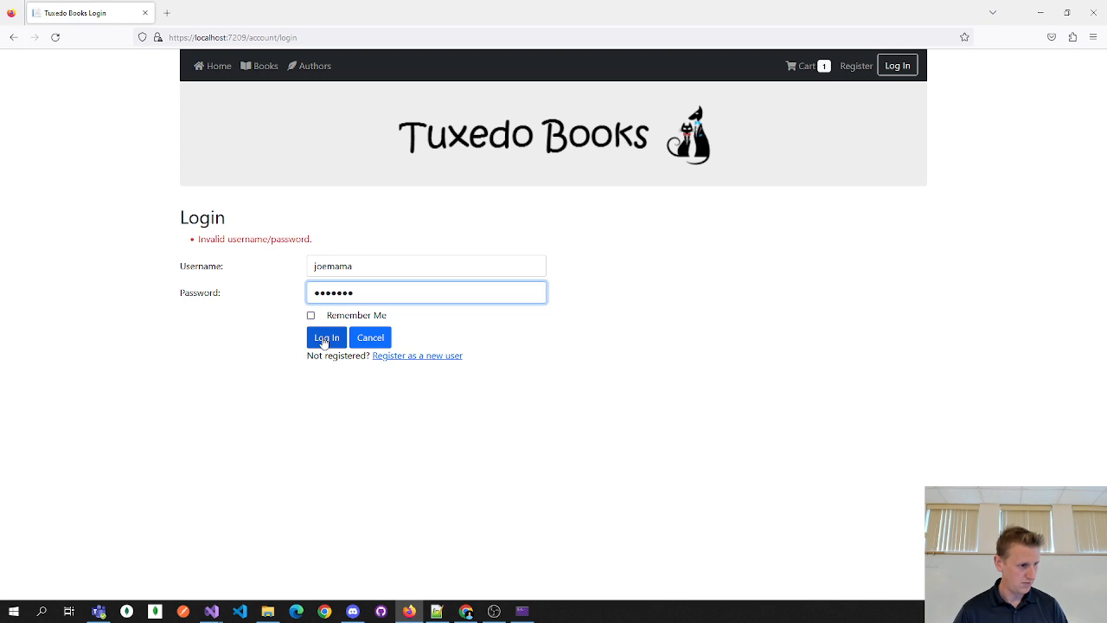
click(326, 338)
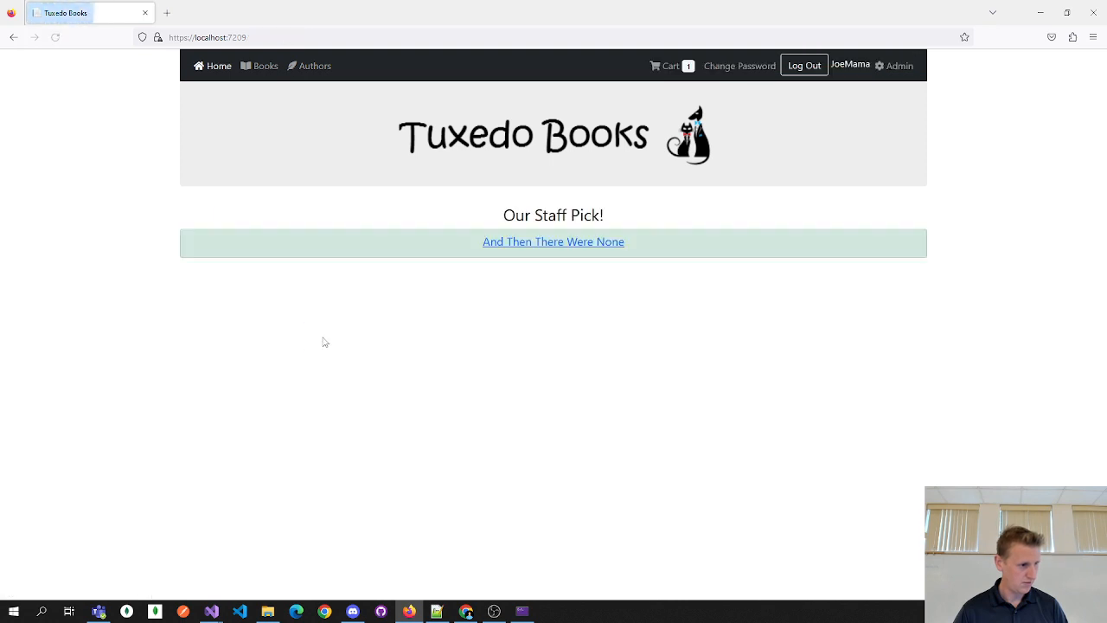
- Review the four accounts and Admin role on the Manage Users page, then return to Visual Studio
click(886, 69)
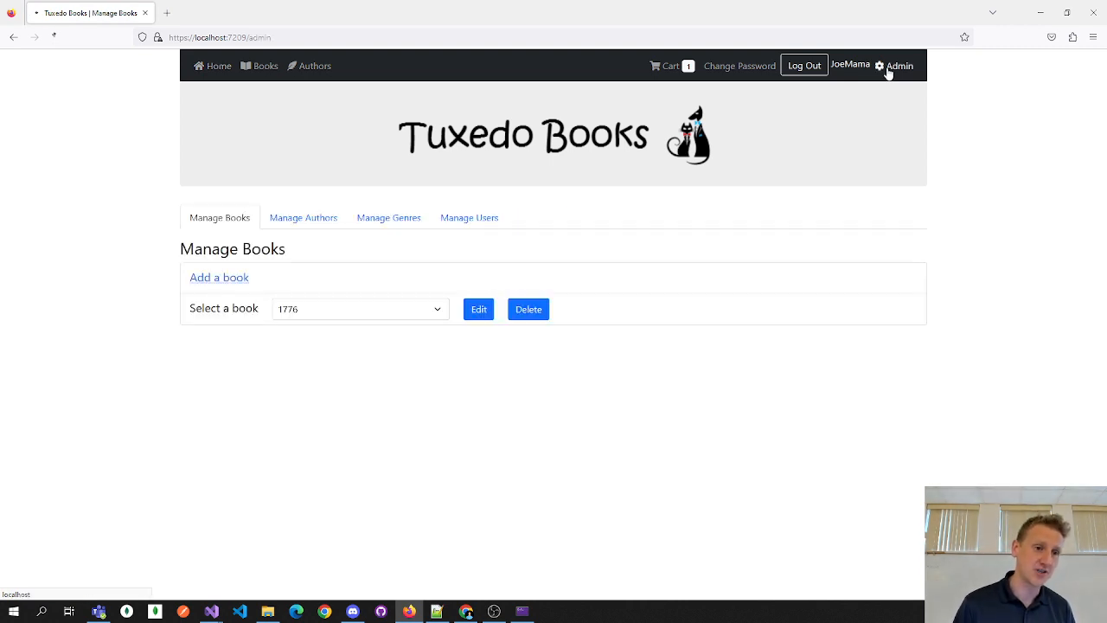
click(461, 222)
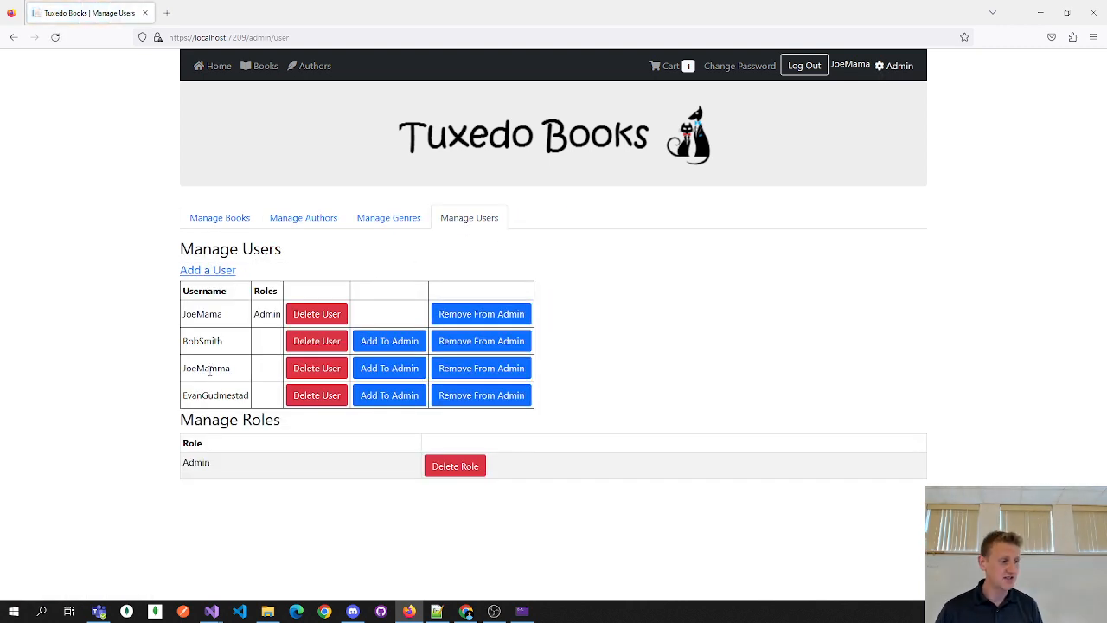
double_click(206, 368)
double_click(202, 341)
click(215, 377)
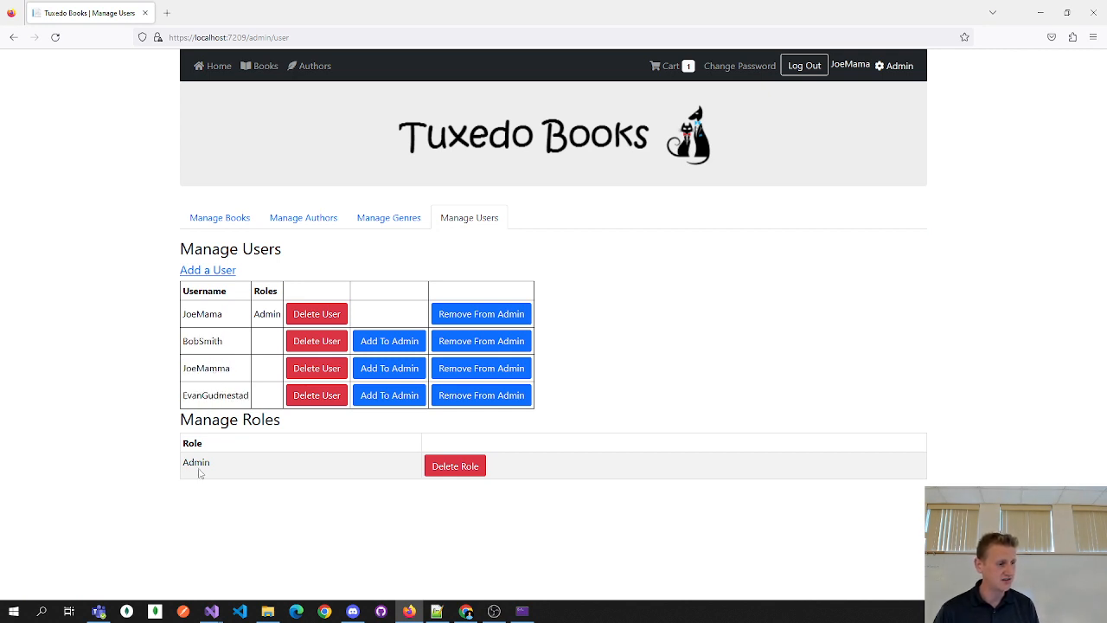
double_click(261, 315)
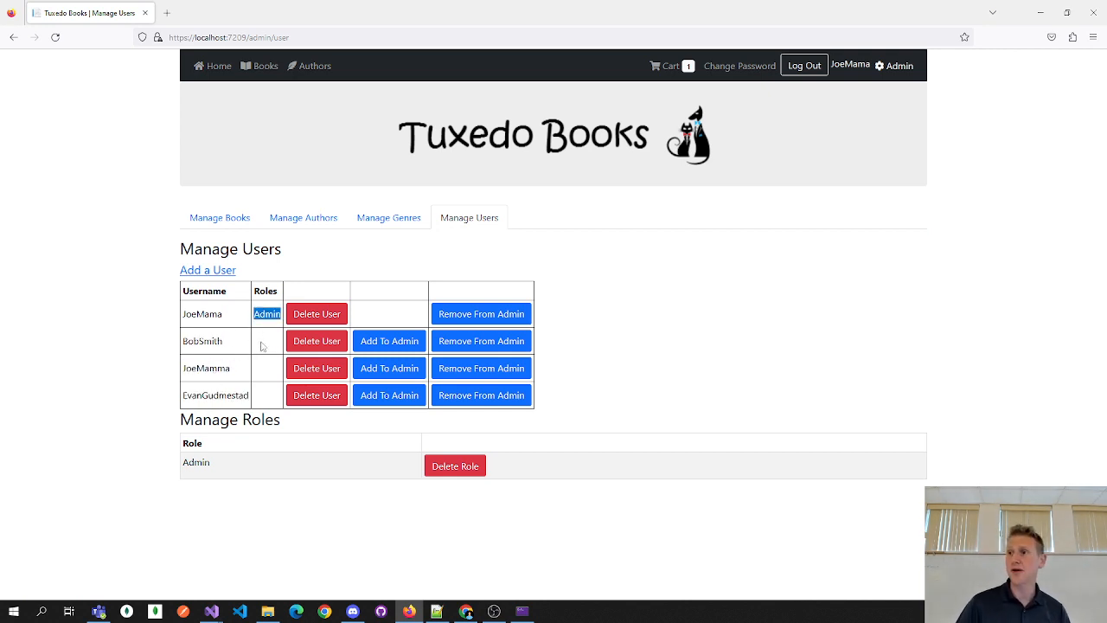
click(229, 337)
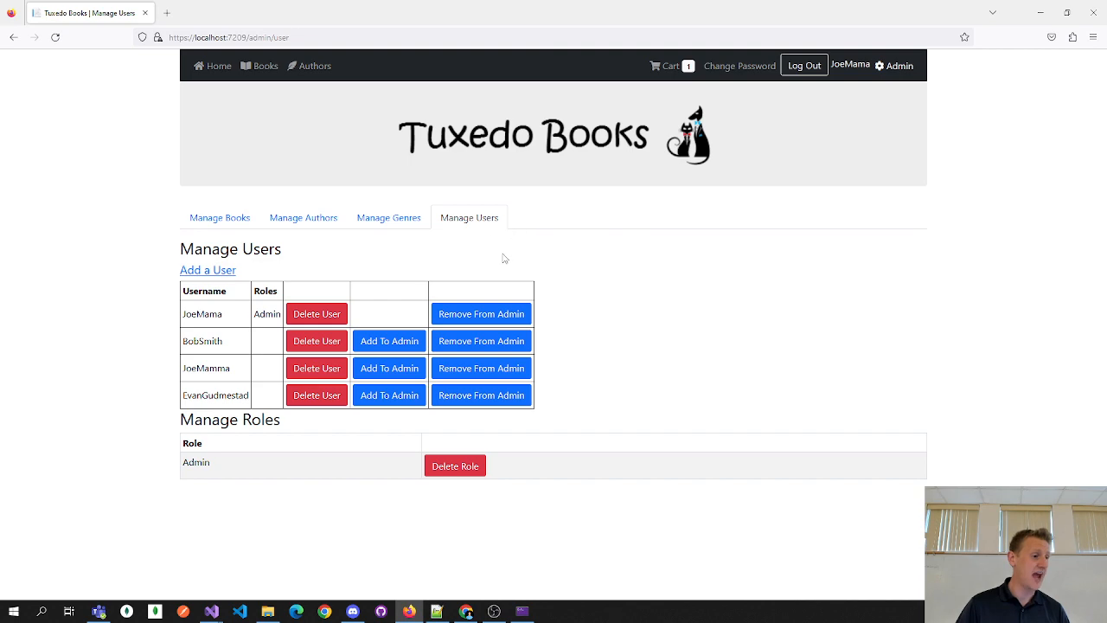
key(alt+Tab)
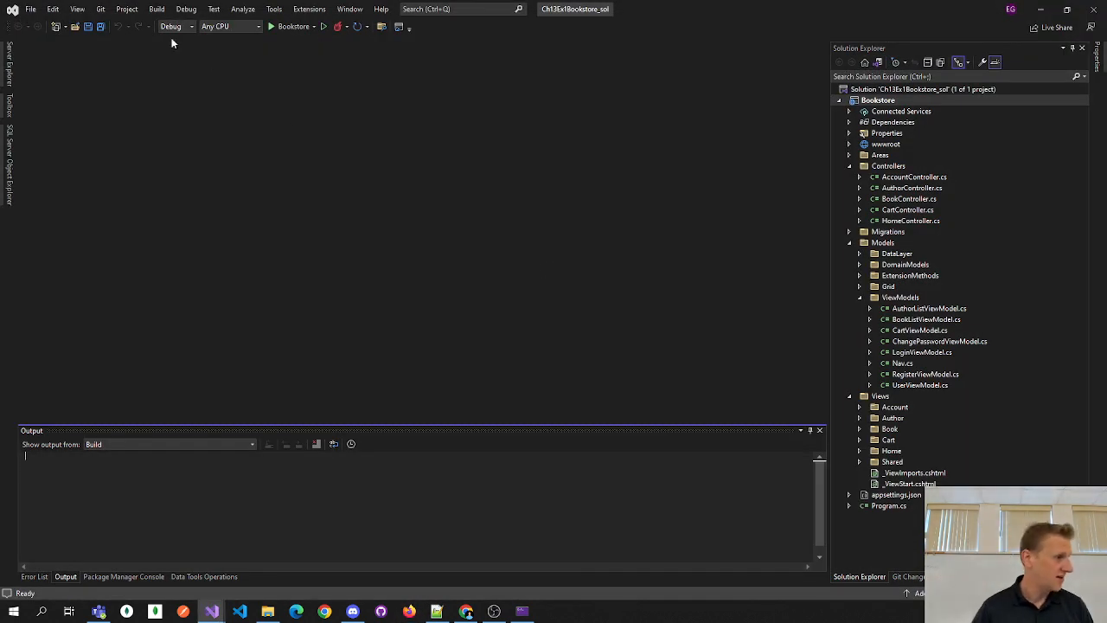
- Open the Bookstore publish page with FolderProfile.pubxml via Build > Publish Bookstore
click(157, 9)
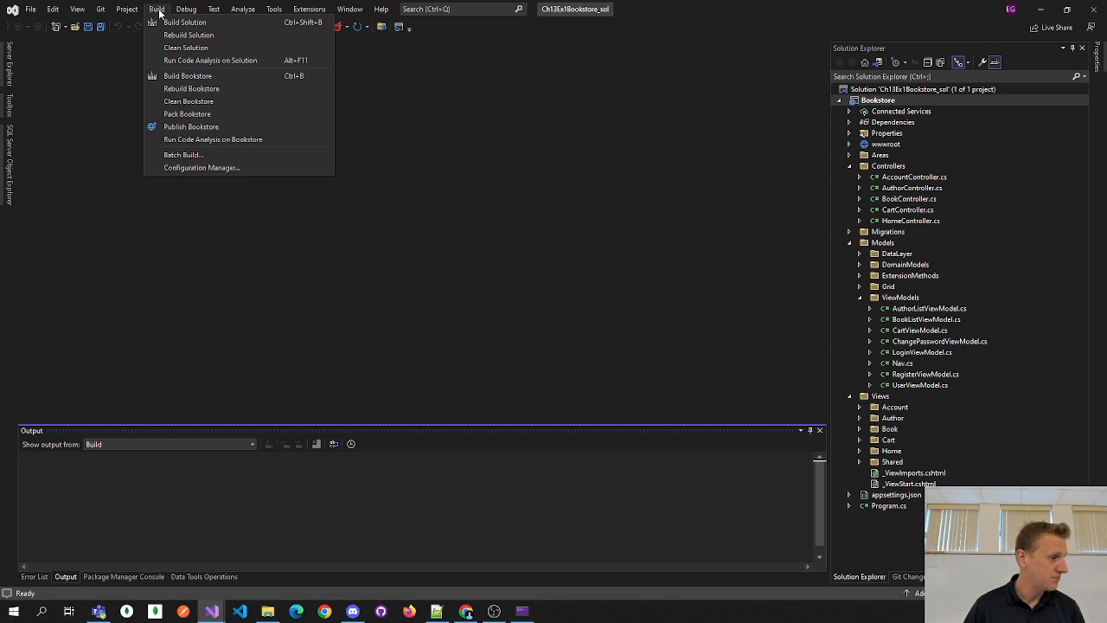
click(222, 128)
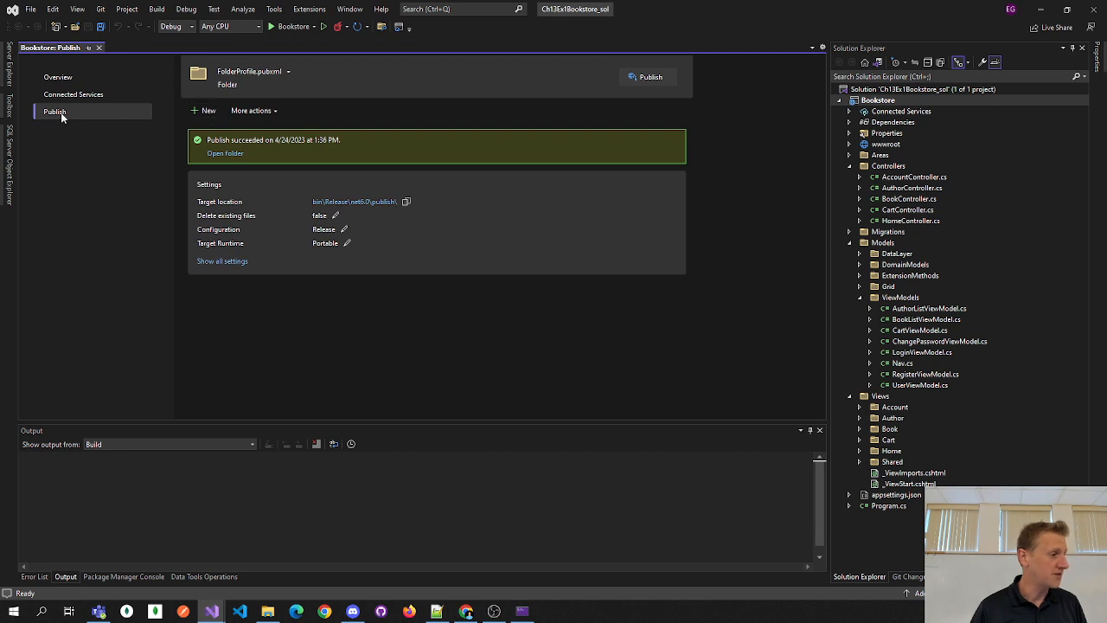
- Cancel the new publish target wizard, then close and reopen the Bookstore publish page
click(206, 111)
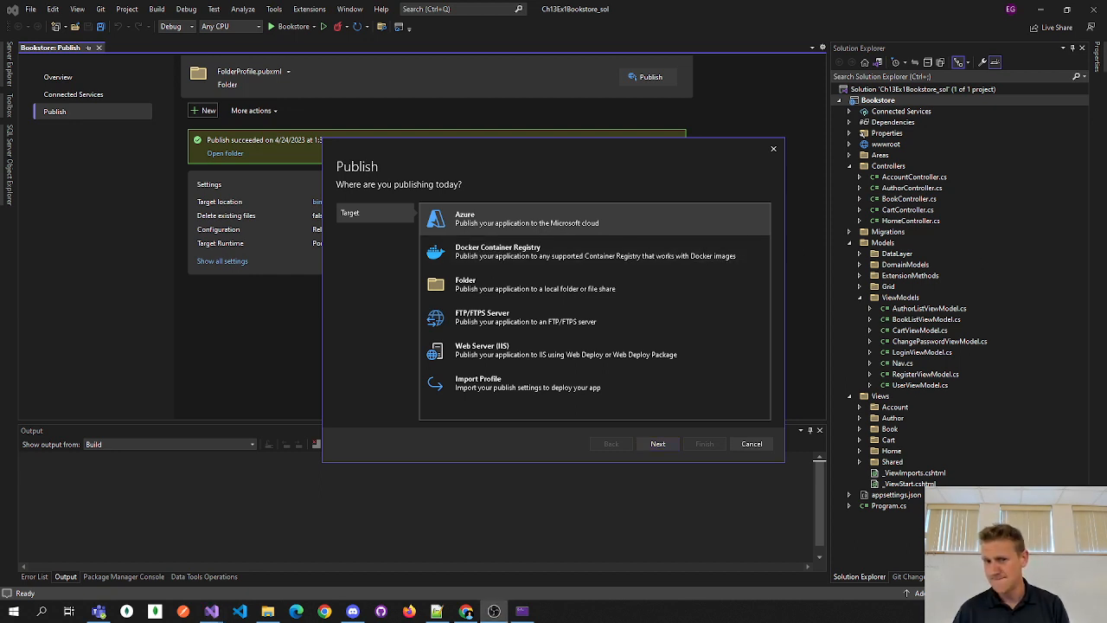
click(741, 444)
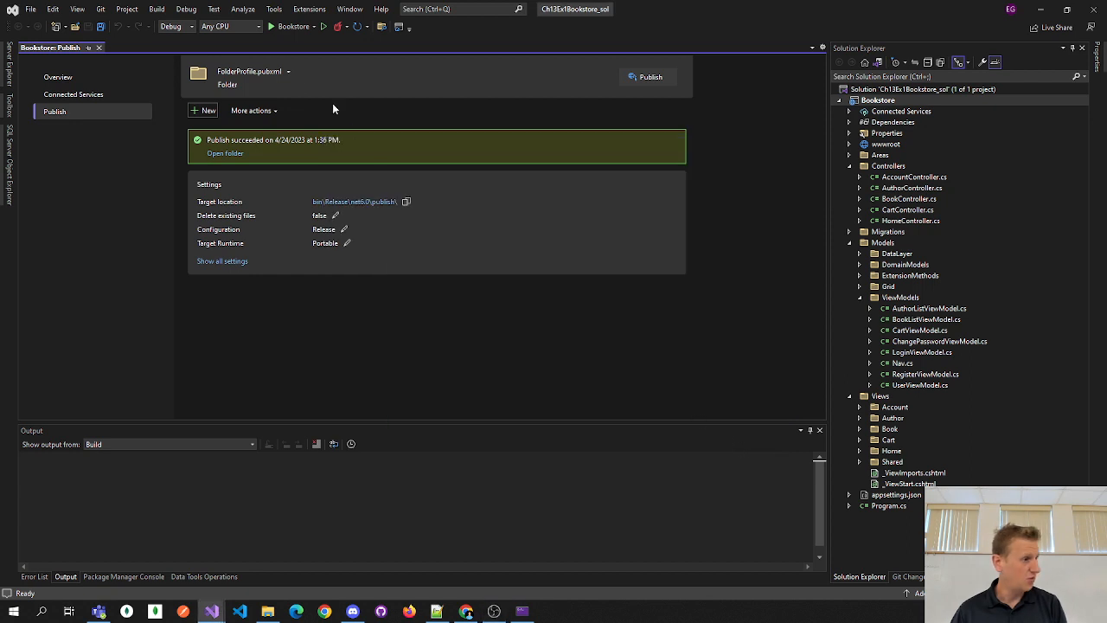
click(99, 48)
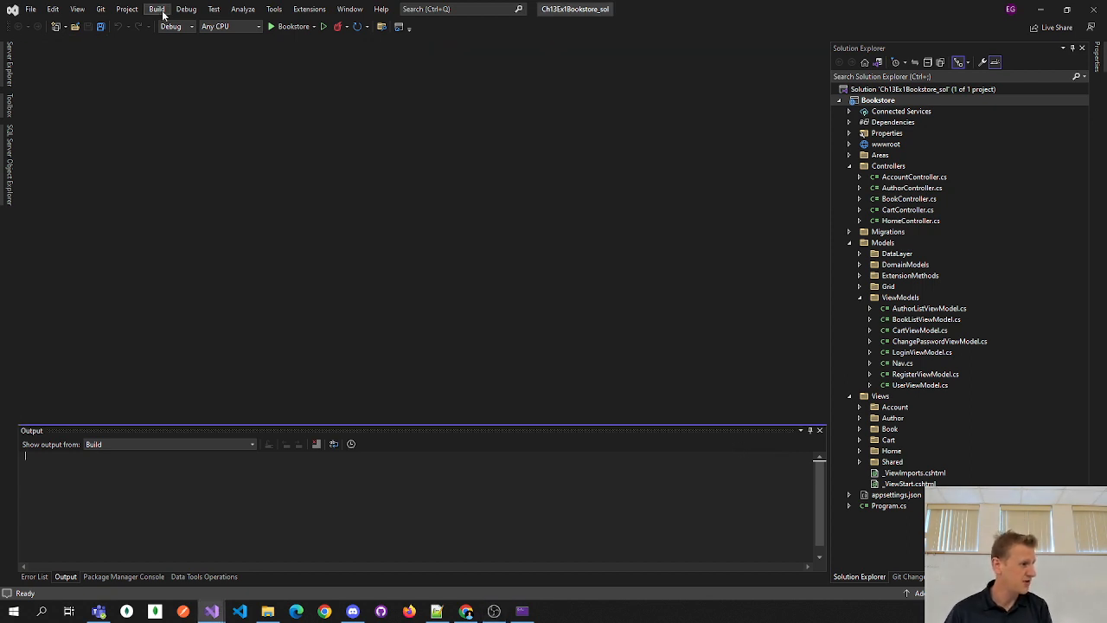
click(158, 9)
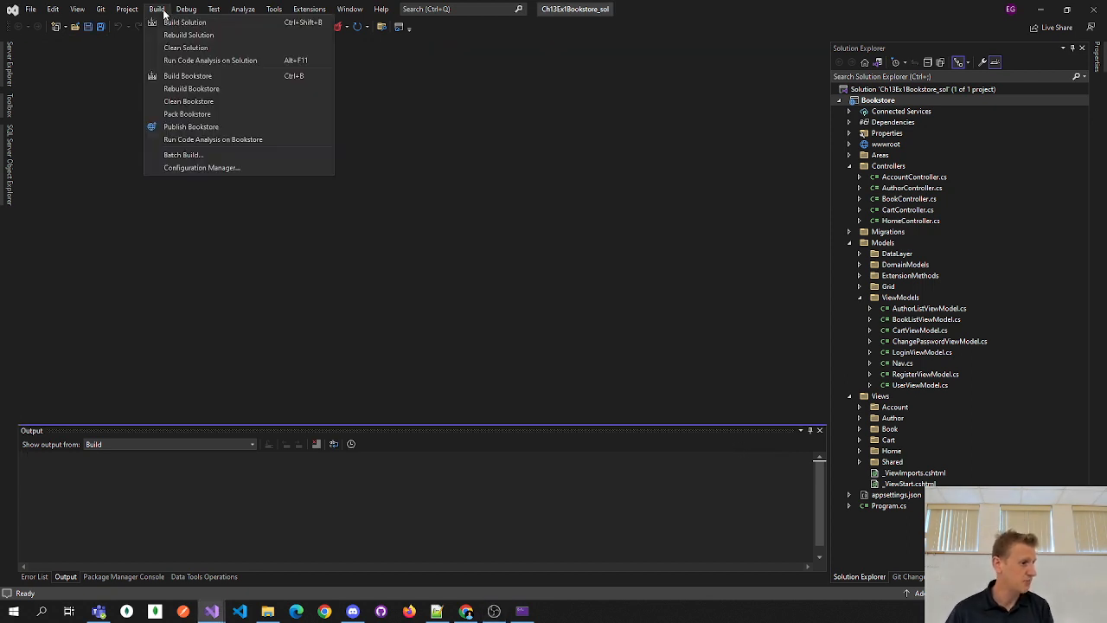
click(192, 127)
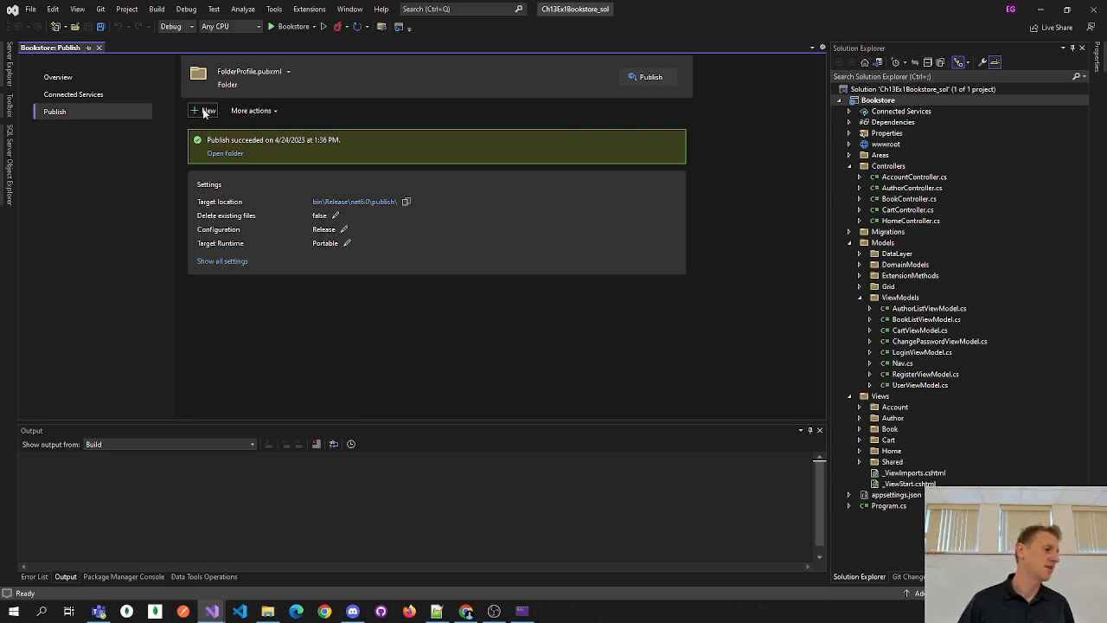
click(205, 113)
drag(351, 165, 361, 97)
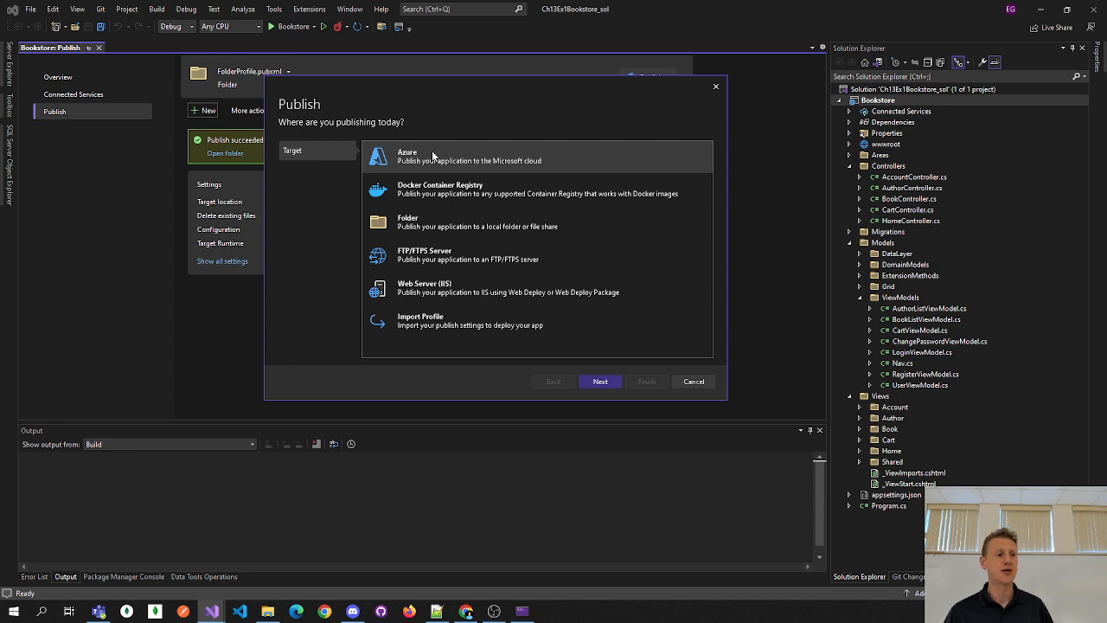
click(590, 381)
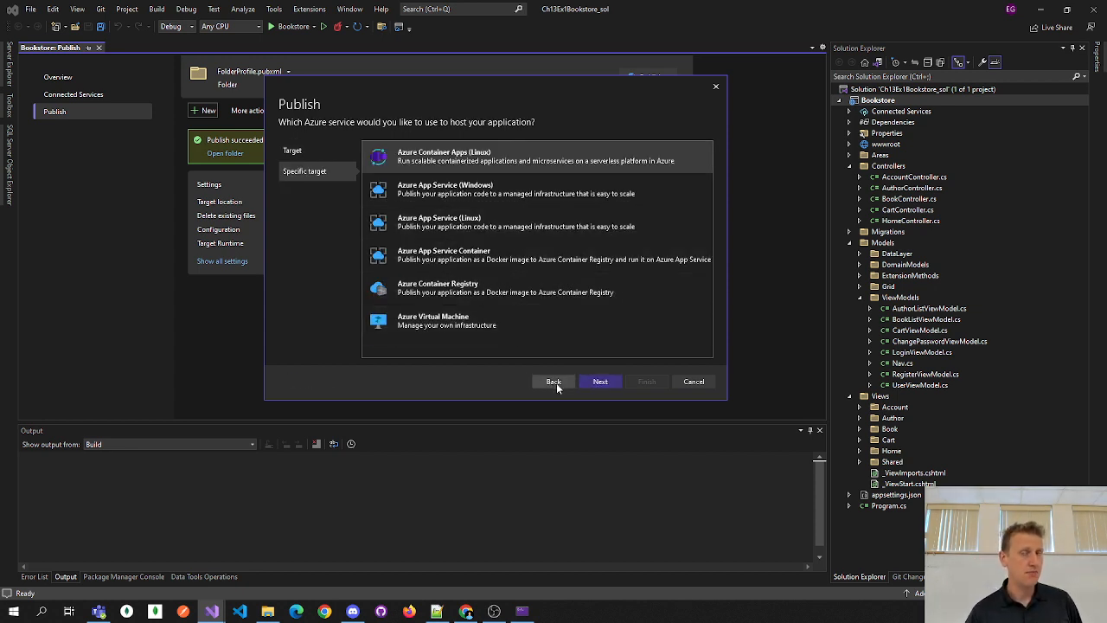
click(694, 381)
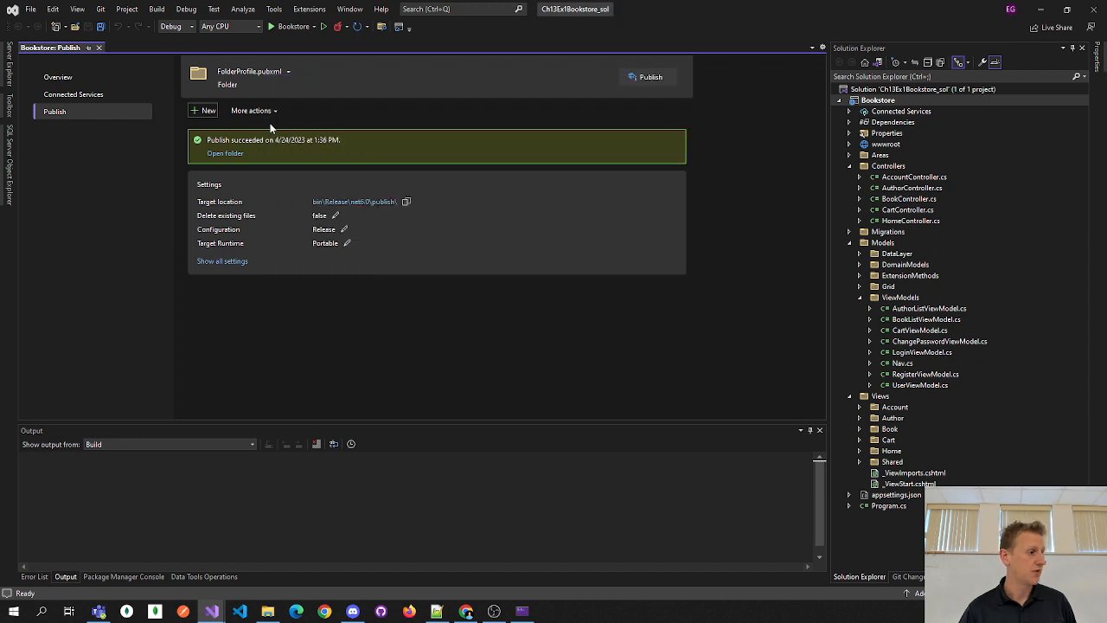
click(160, 9)
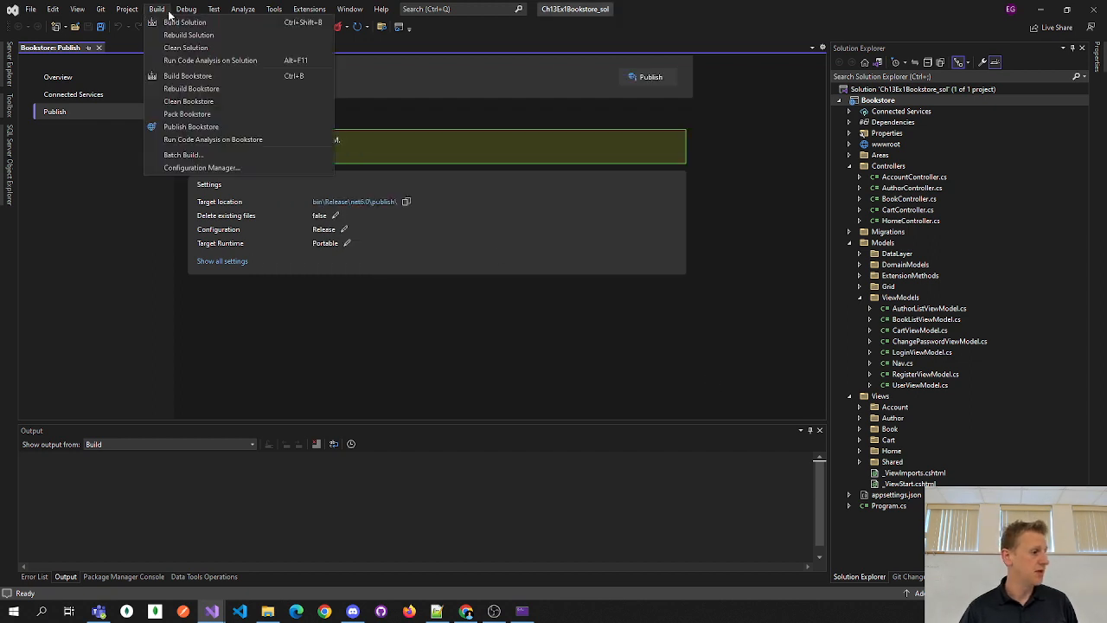
click(188, 127)
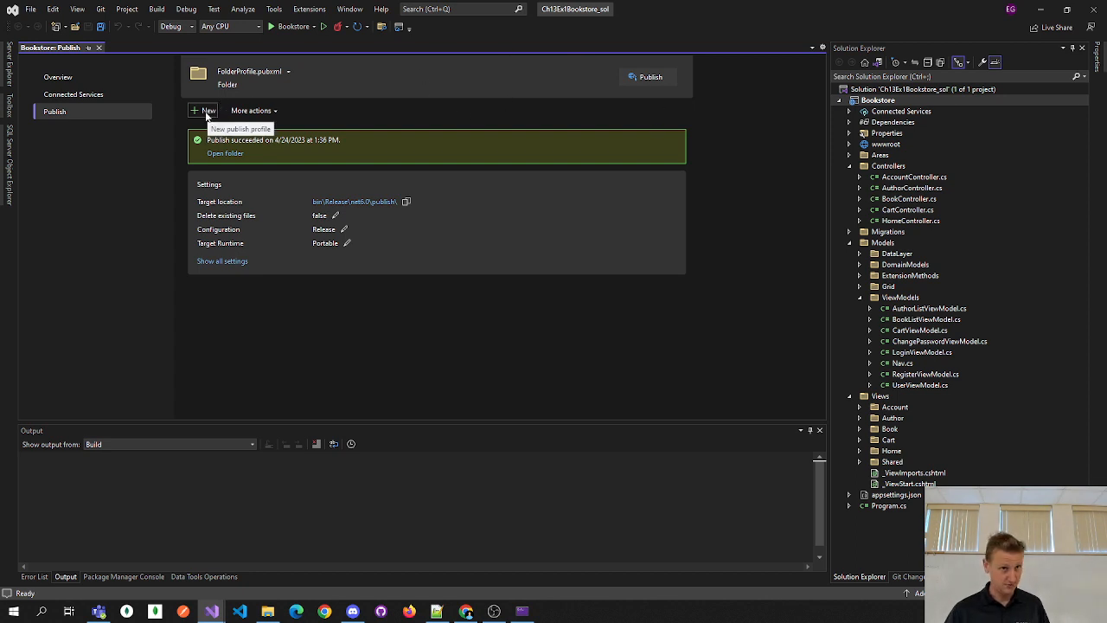
- Create a new publish profile with target Azure and specific target Azure App Service (Windows)
click(207, 116)
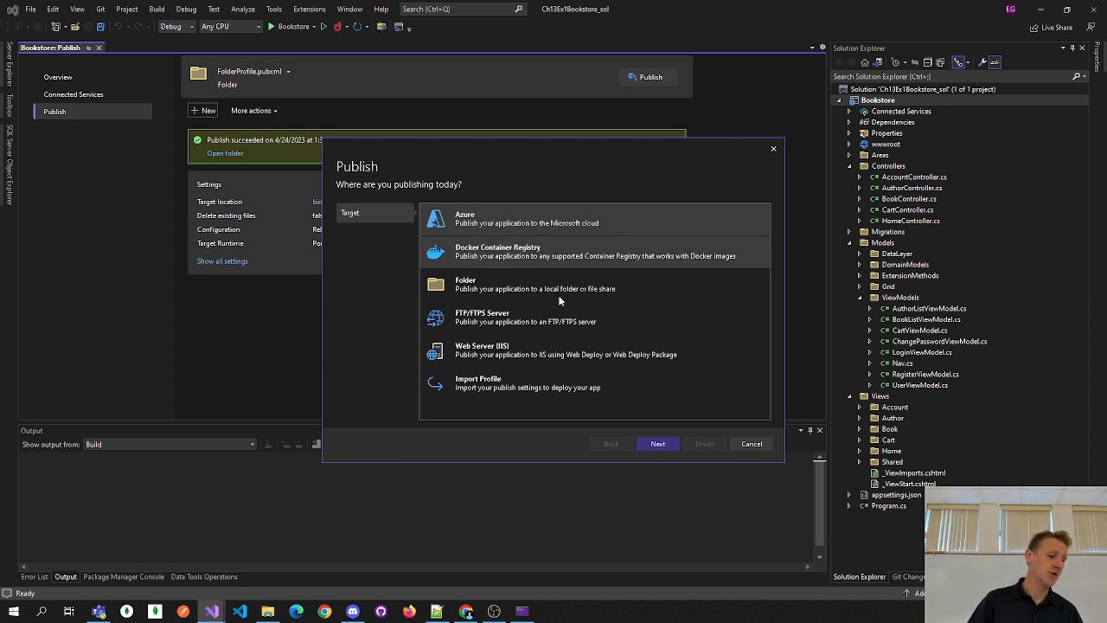
click(656, 443)
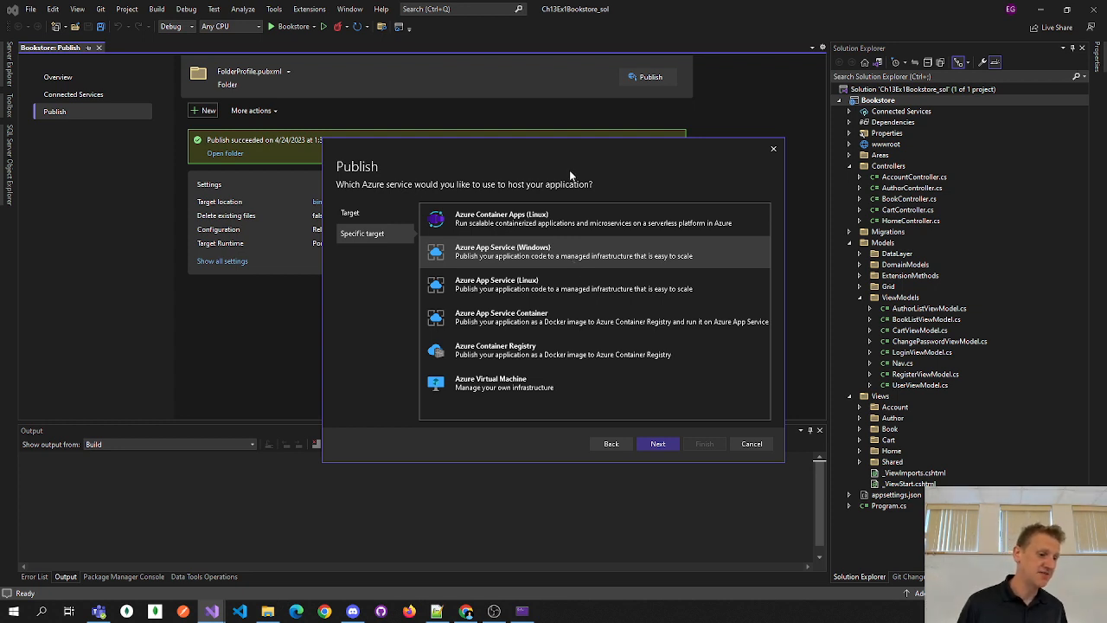
click(659, 444)
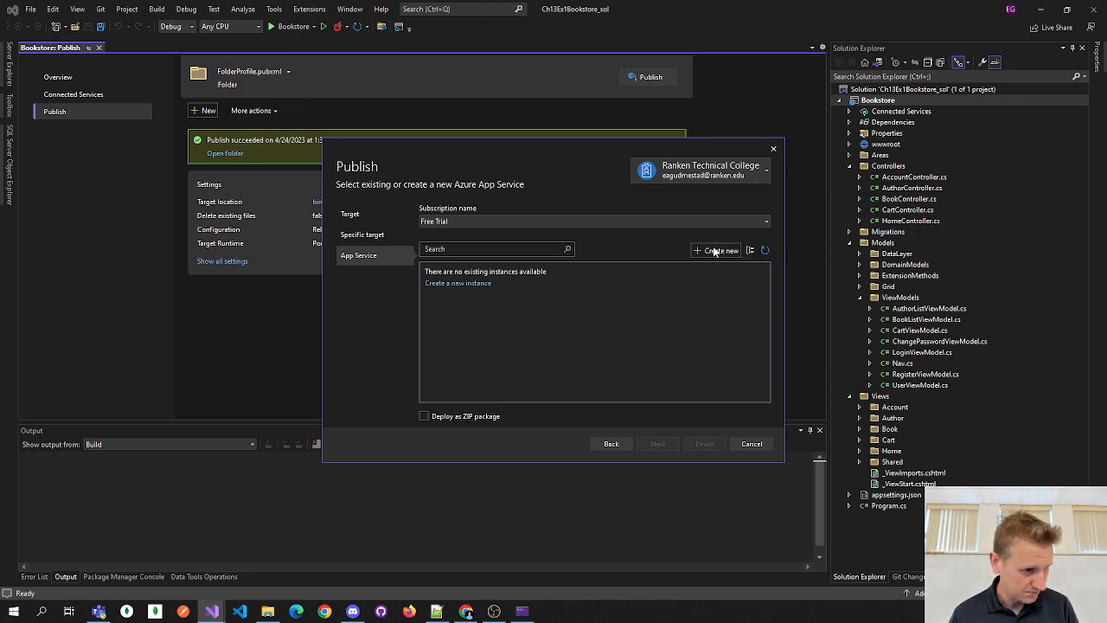
- Start a new App Service and replace the name's date digits with App, giving BookstoreApp
click(715, 251)
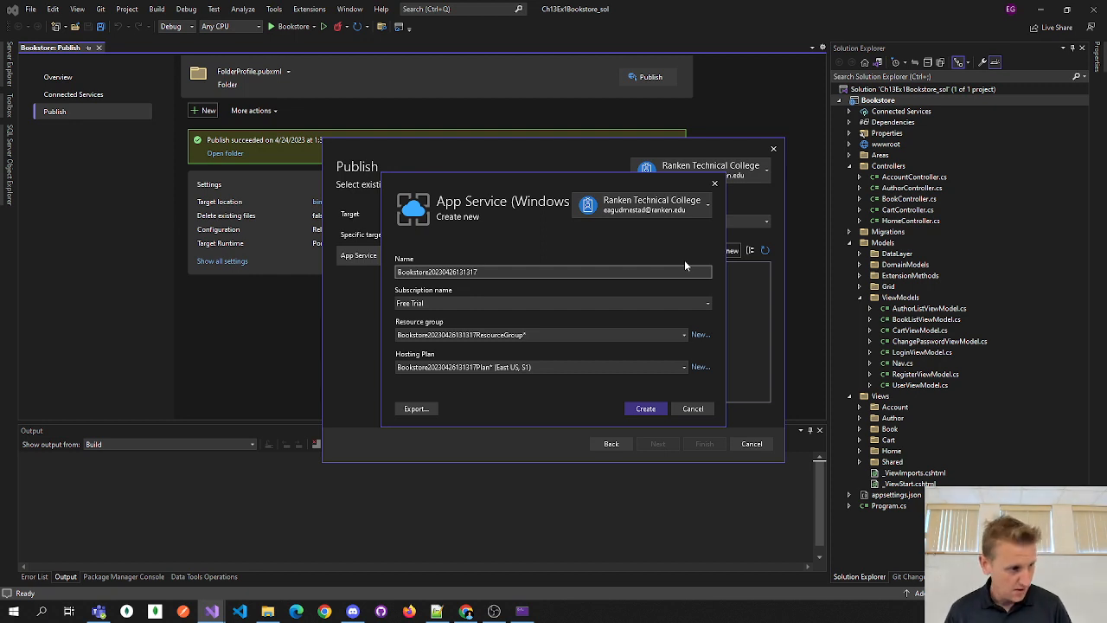
drag(488, 271, 421, 271)
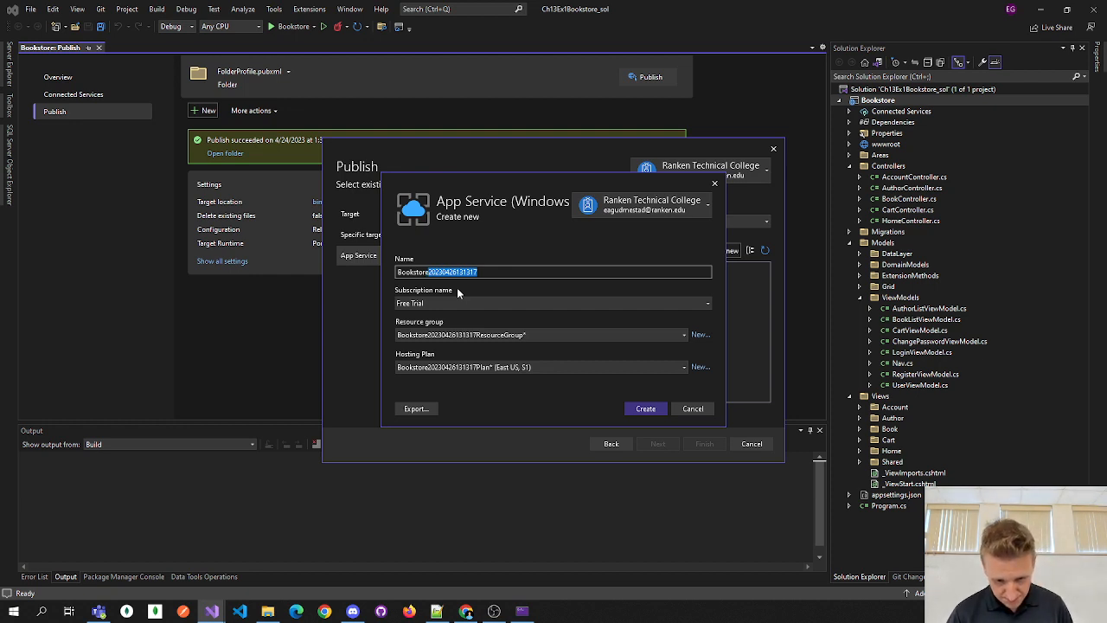
text(App)
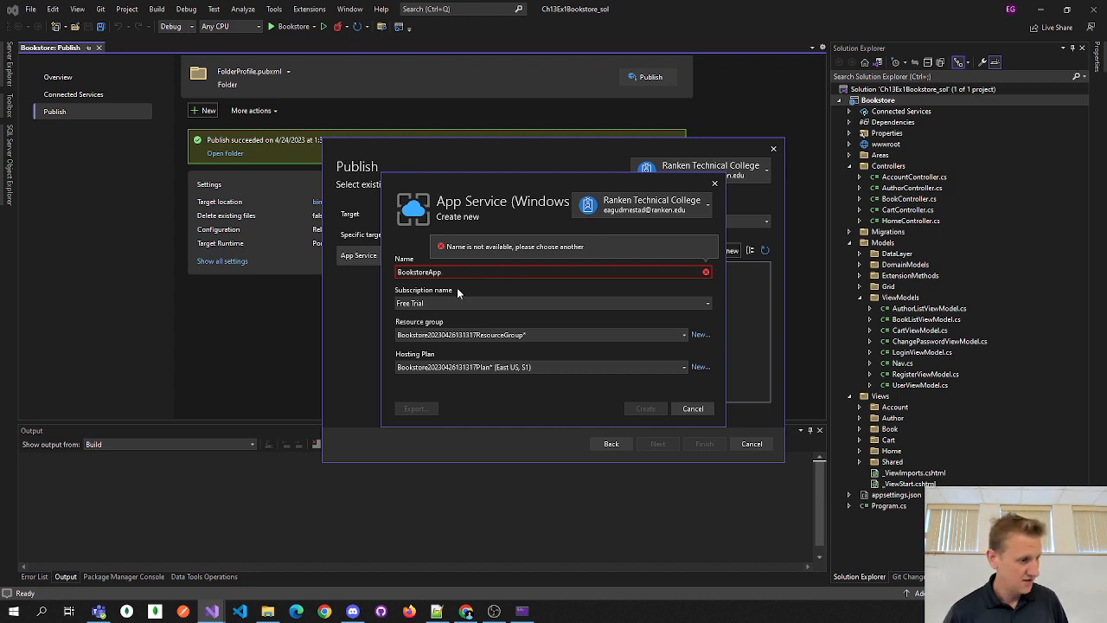
- Replace Bookstore in the App Service name with a unique prefix, keeping the BookApp ending
key(Left)
key(Left)
key(Left)
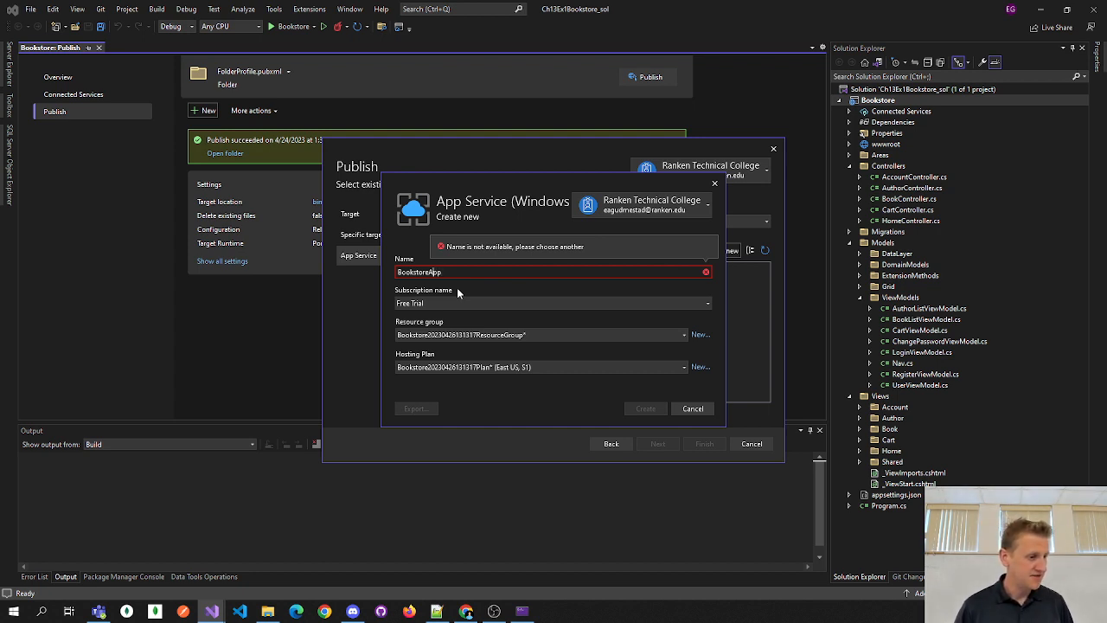
key(shift+Home)
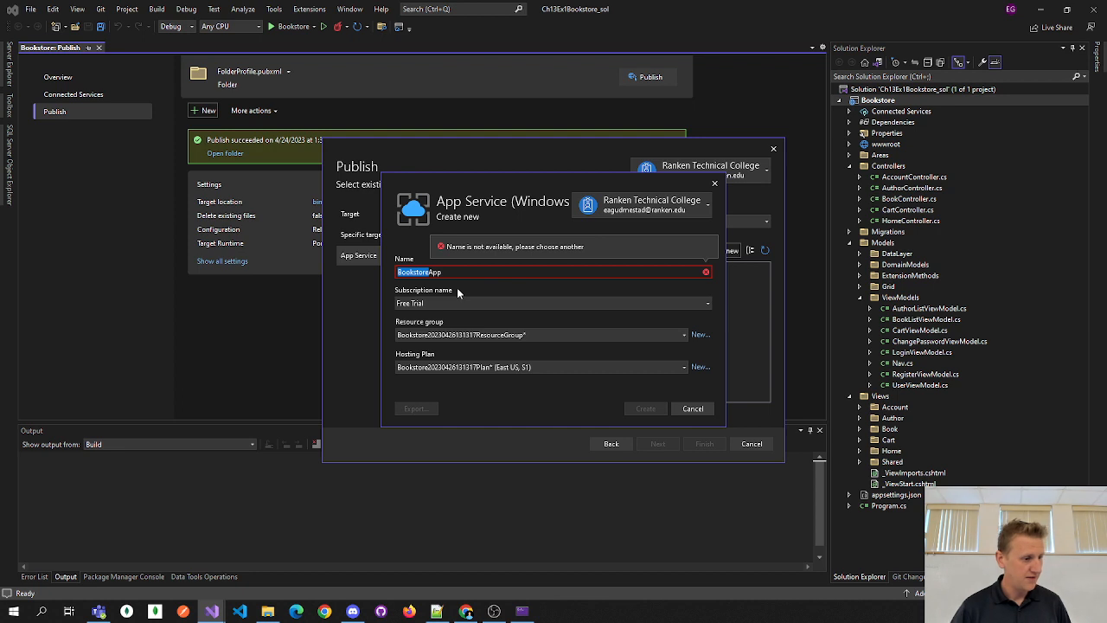
text(EvanBo)
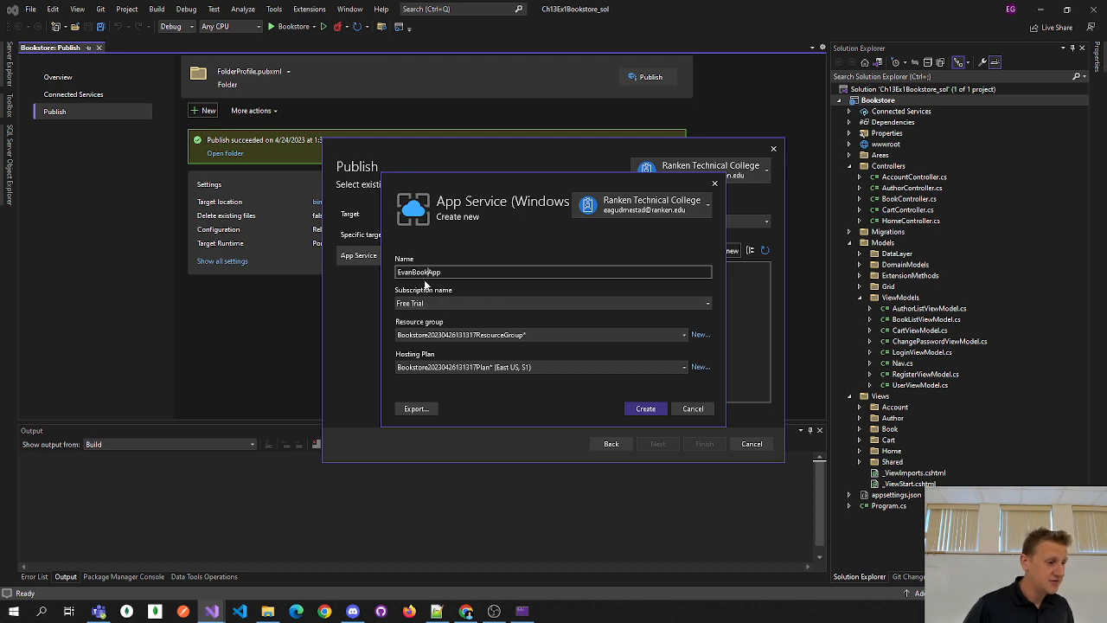
drag(442, 271, 404, 271)
click(473, 272)
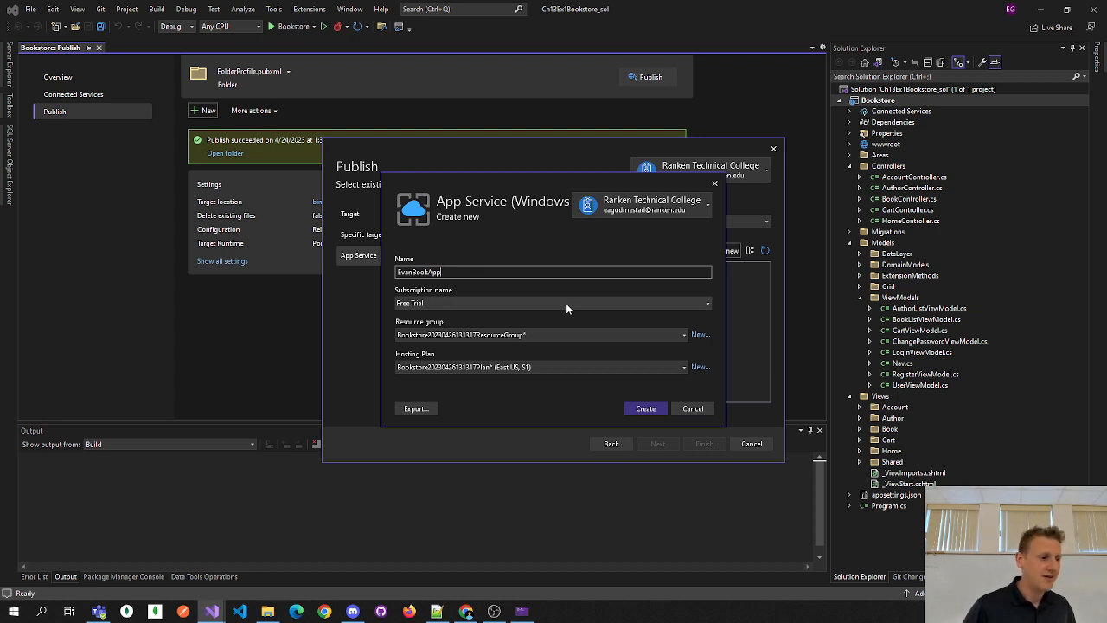
- Confirm the Bookstore resource group and hosting plan, then create the App Service
click(684, 336)
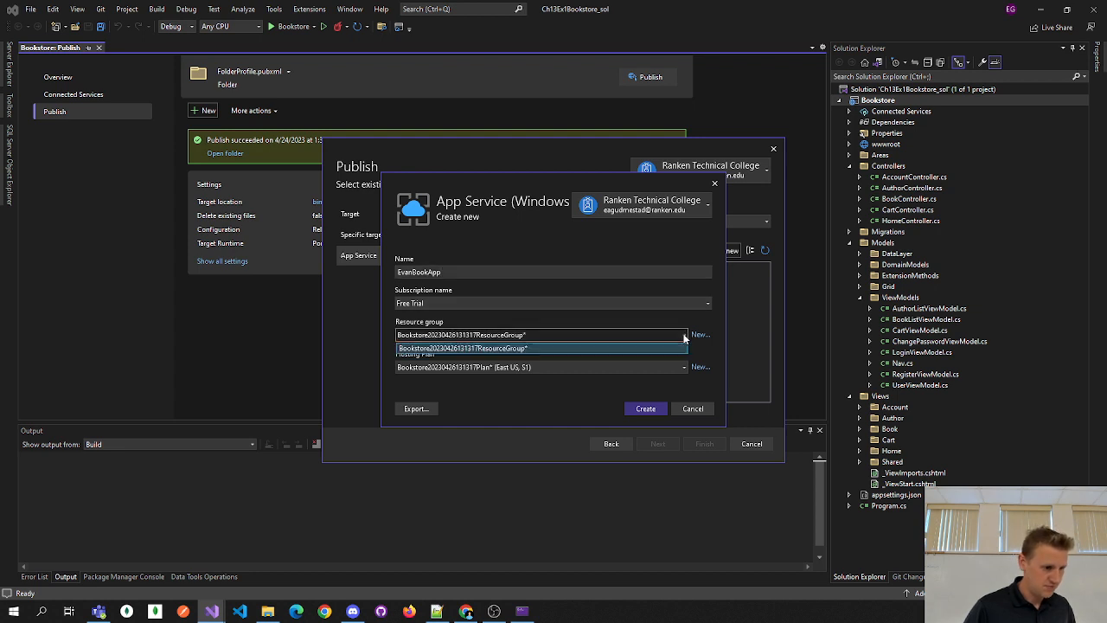
click(683, 336)
click(683, 367)
click(684, 368)
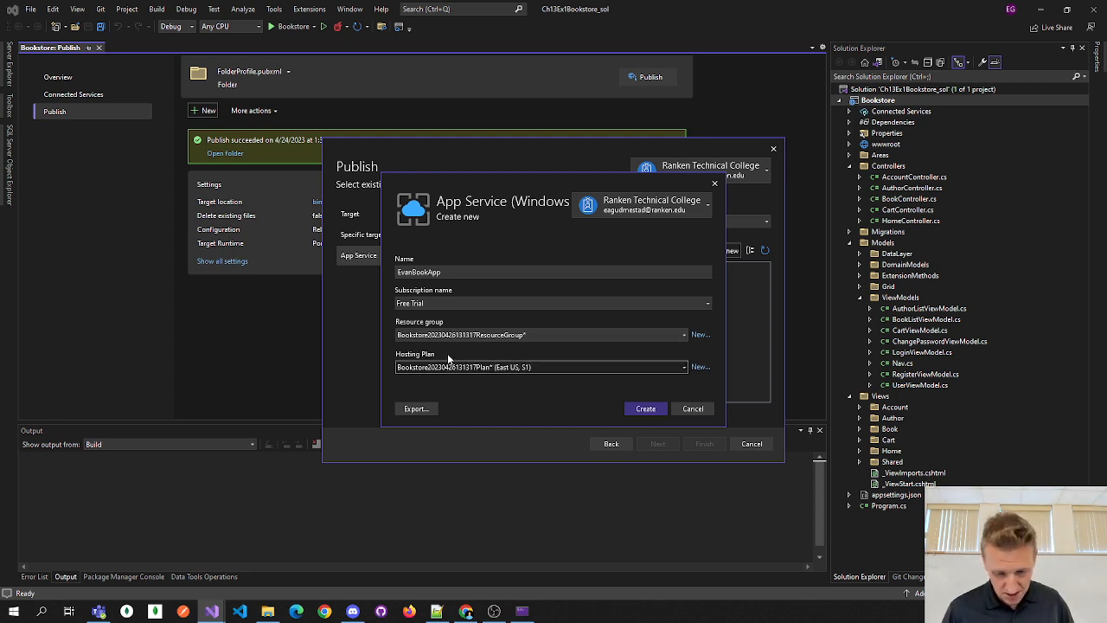
click(648, 412)
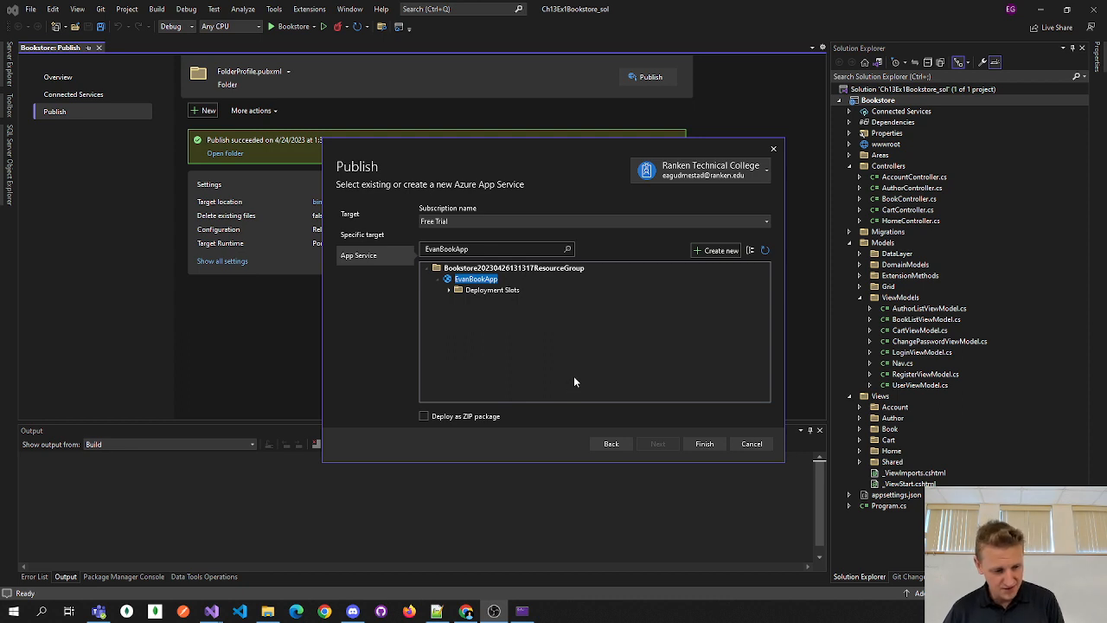
- Finish the profile with the new App Service, creating its Web Deploy .pubxml
click(705, 443)
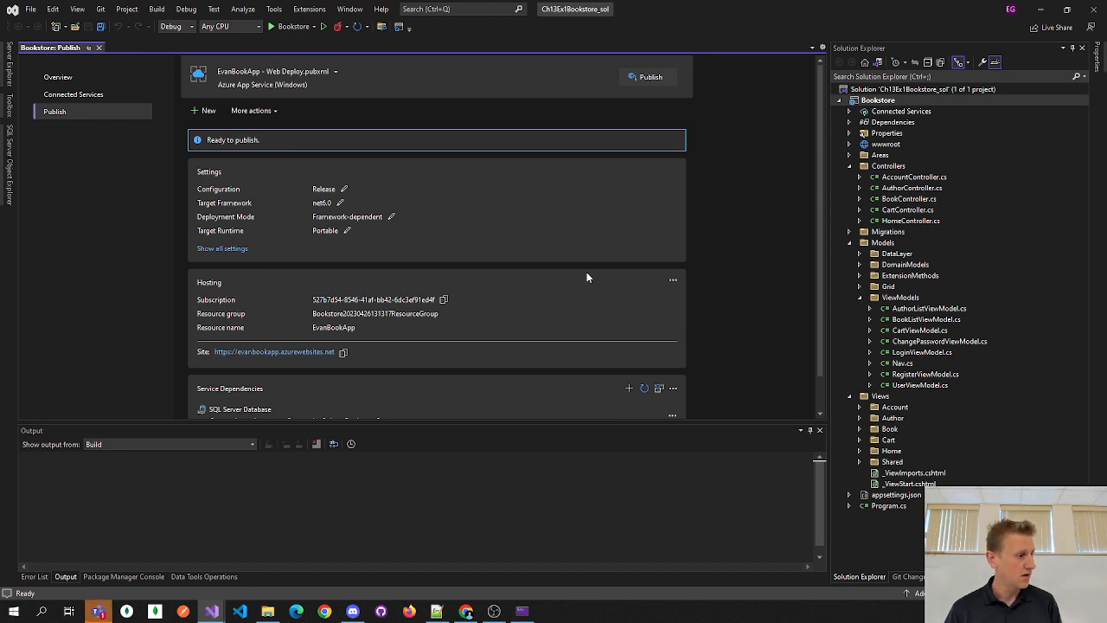
- Scroll the publish summary to review Settings, Hosting and the SQL Server Database dependency
scroll(584, 256, down, 1)
scroll(585, 258, up, 1)
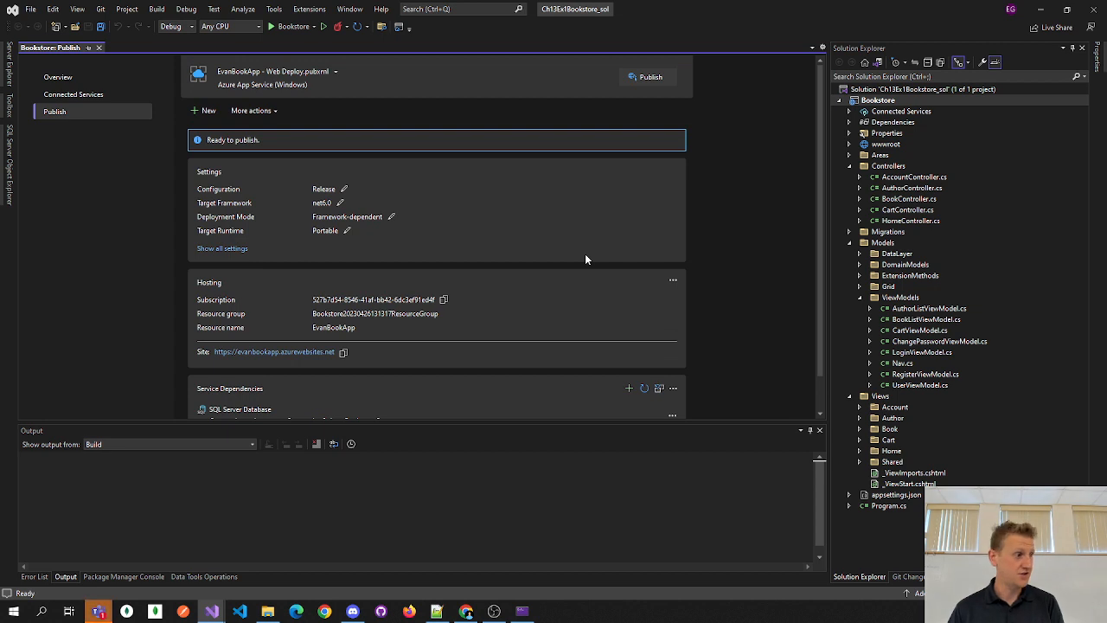
scroll(584, 249, down, 1)
scroll(581, 246, up, 1)
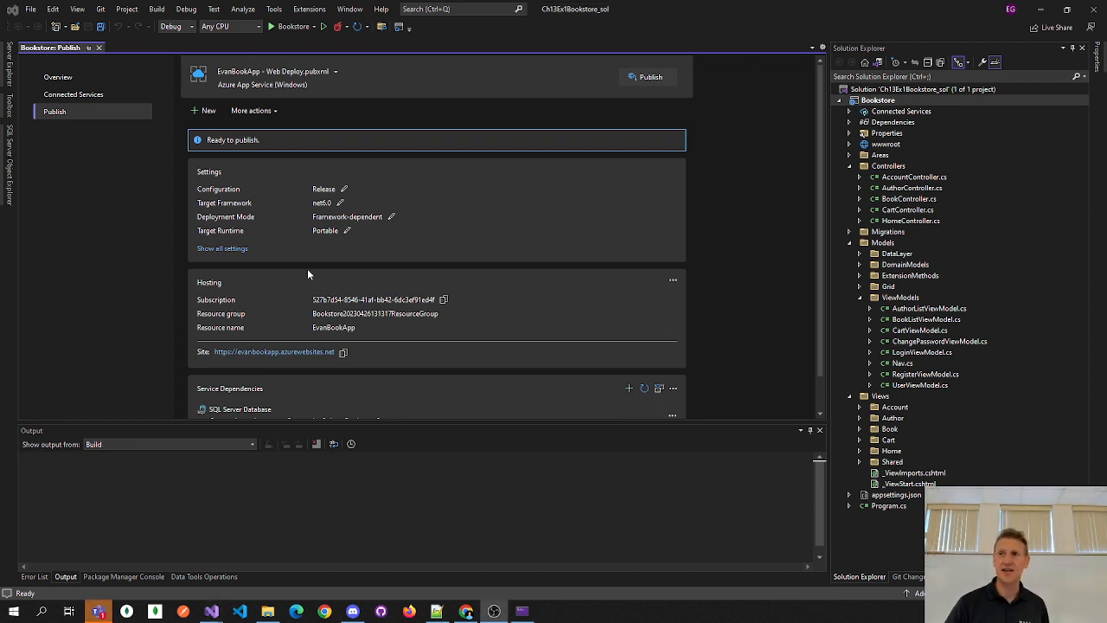
scroll(333, 273, down, 1)
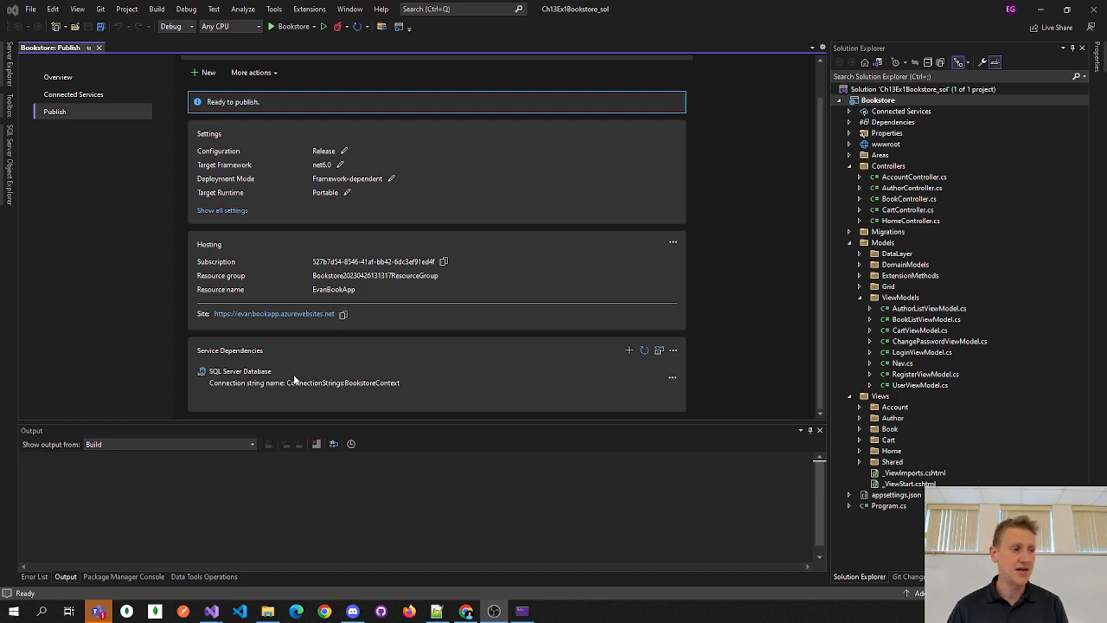
scroll(540, 313, up, 1)
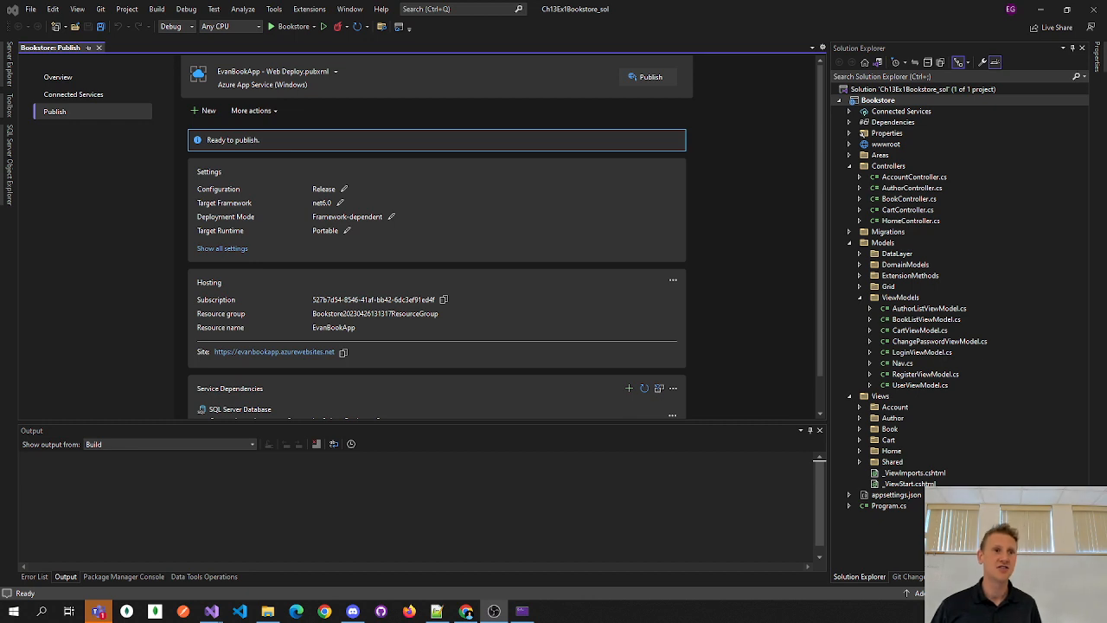
scroll(477, 358, down, 2)
scroll(482, 358, up, 2)
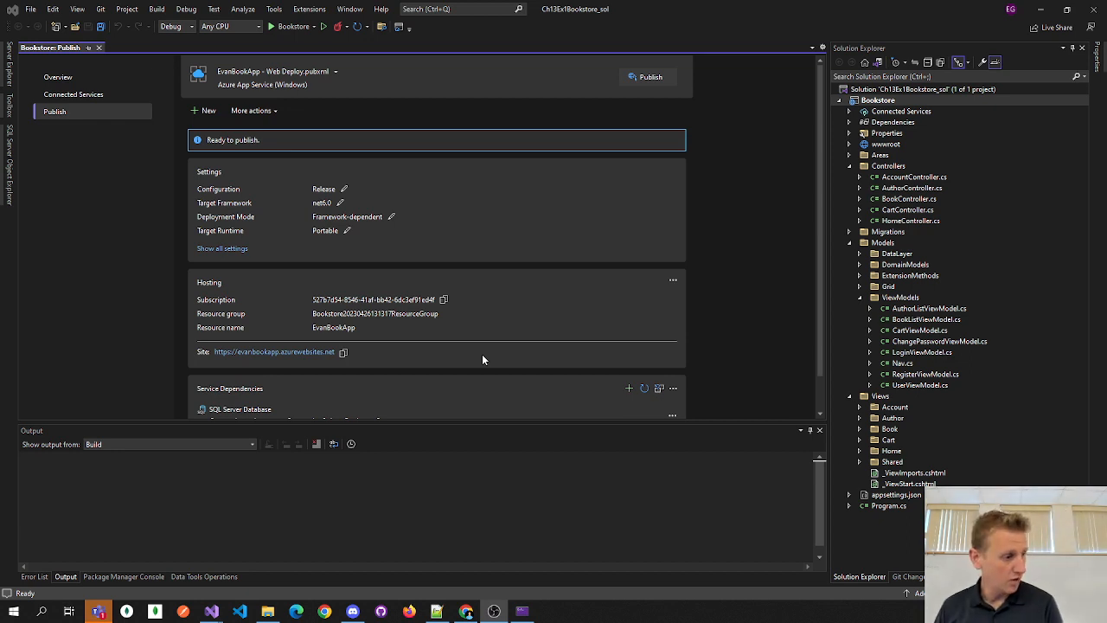
scroll(476, 347, down, 1)
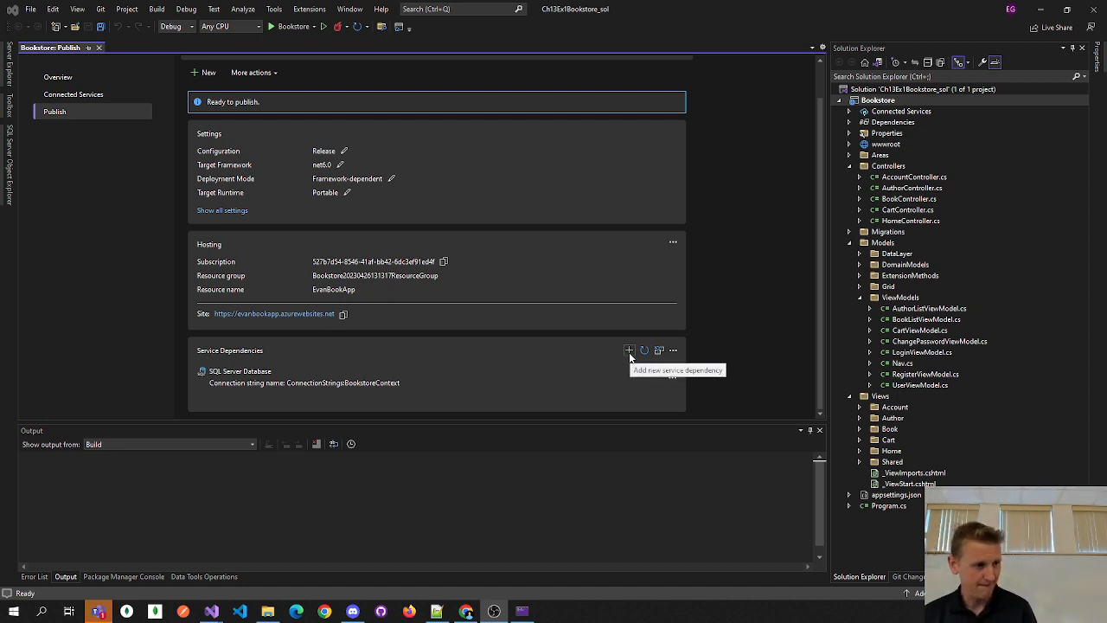
scroll(329, 339, up, 1)
scroll(342, 339, down, 1)
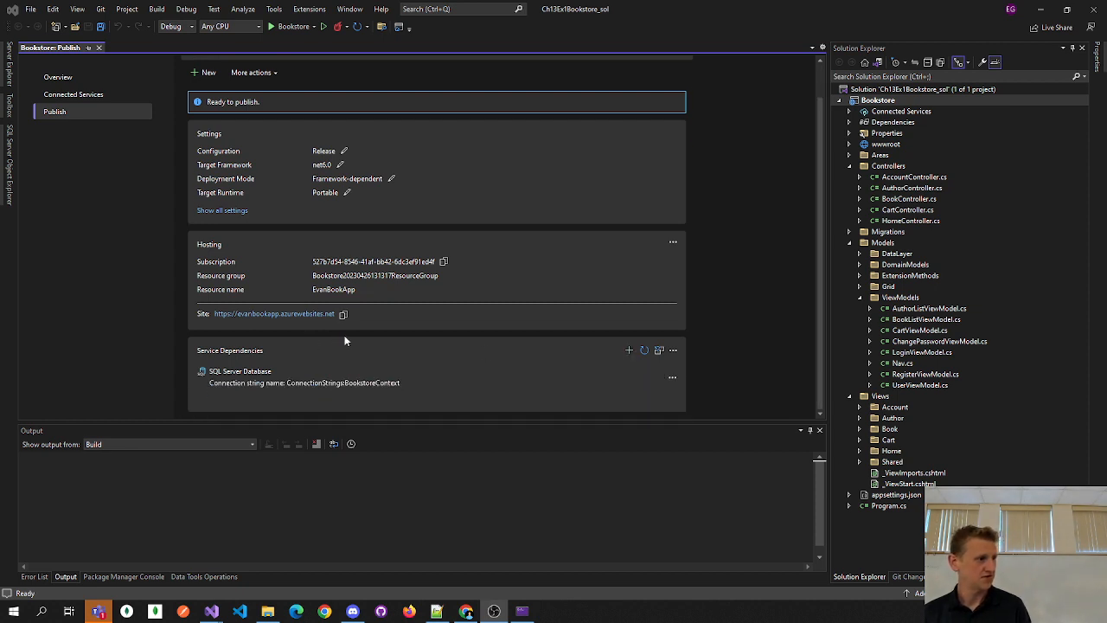
- Add a service dependency by searching 'sql' and proceeding with Azure SQL Database
click(629, 350)
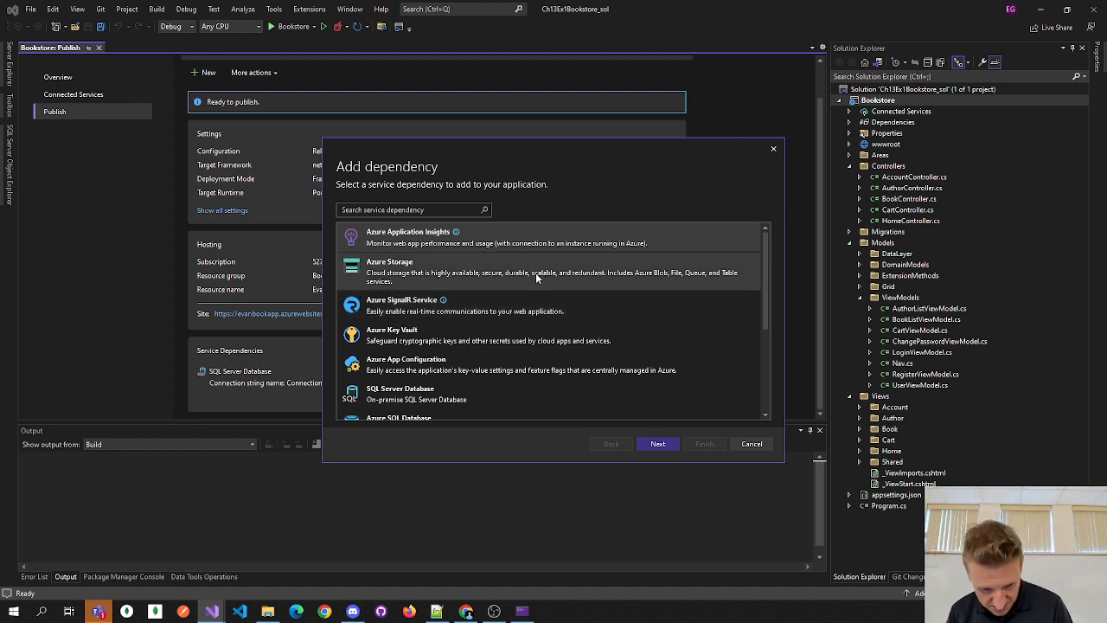
scroll(539, 287, down, 3)
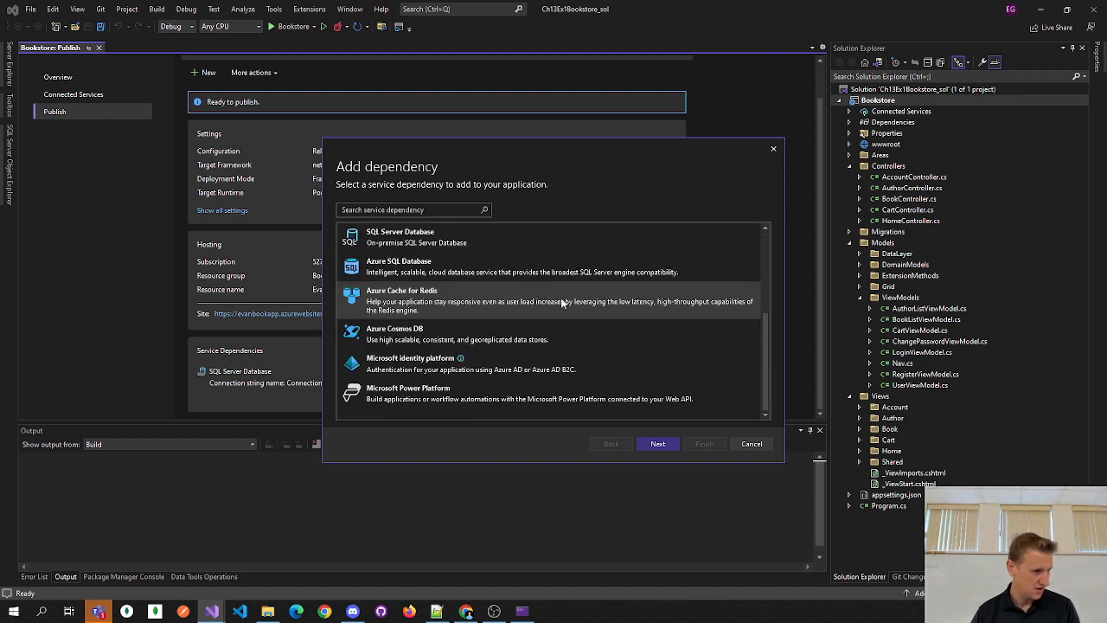
scroll(554, 308, up, 3)
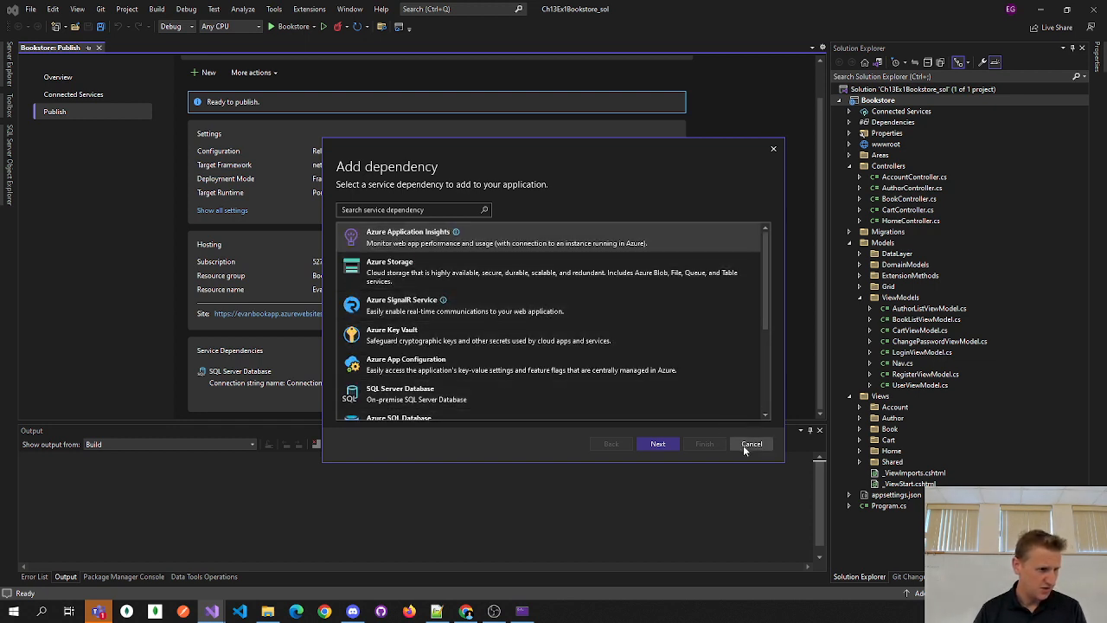
click(422, 209)
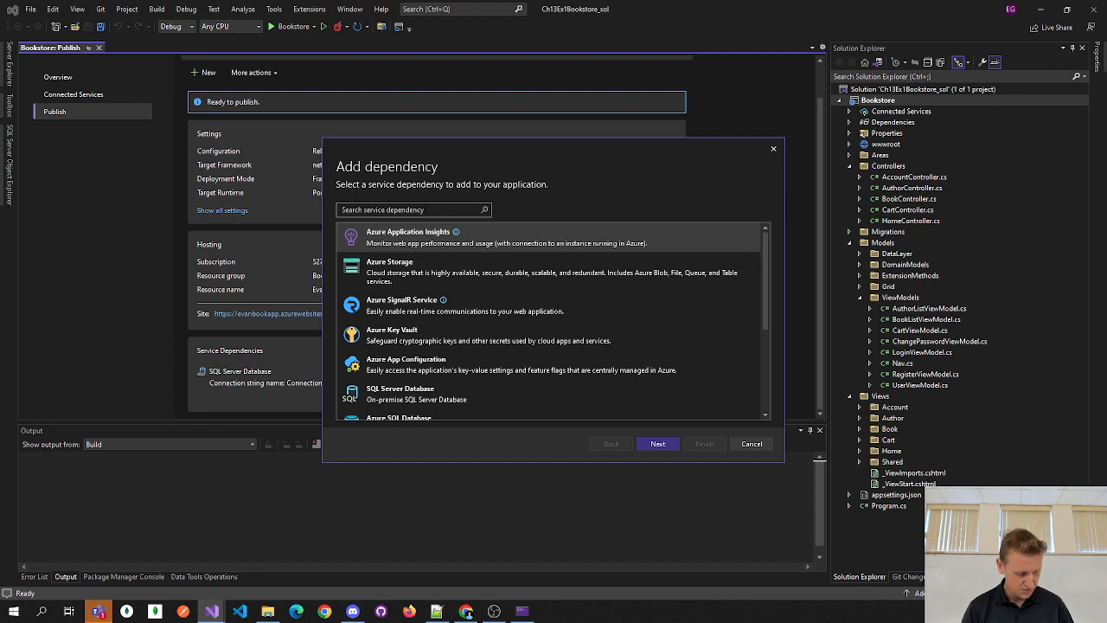
text(sql)
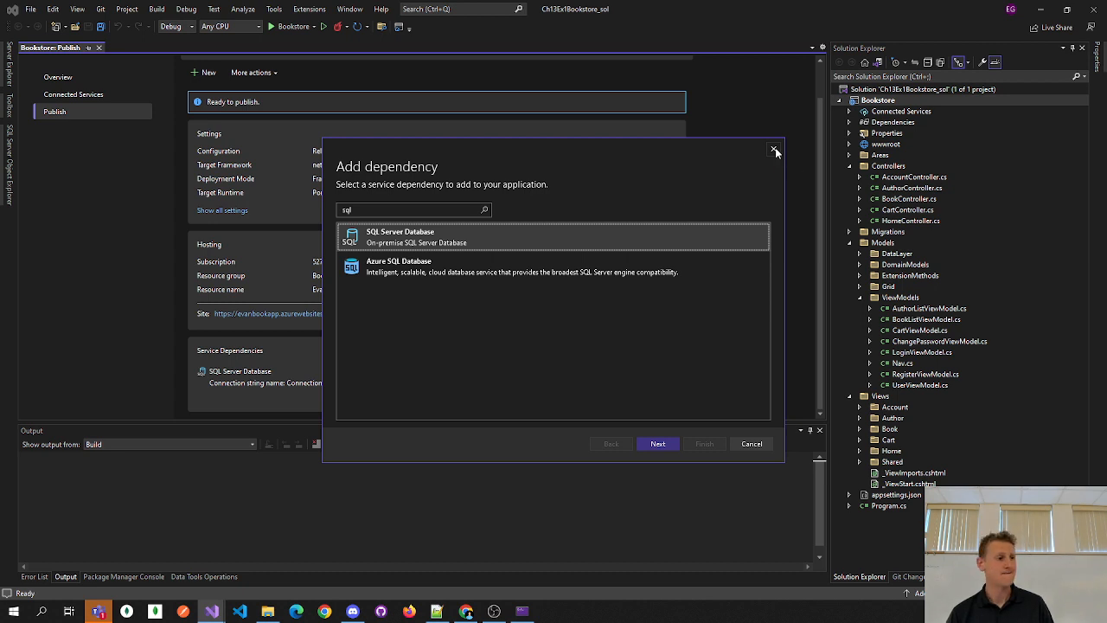
click(433, 214)
key(BackSpace)
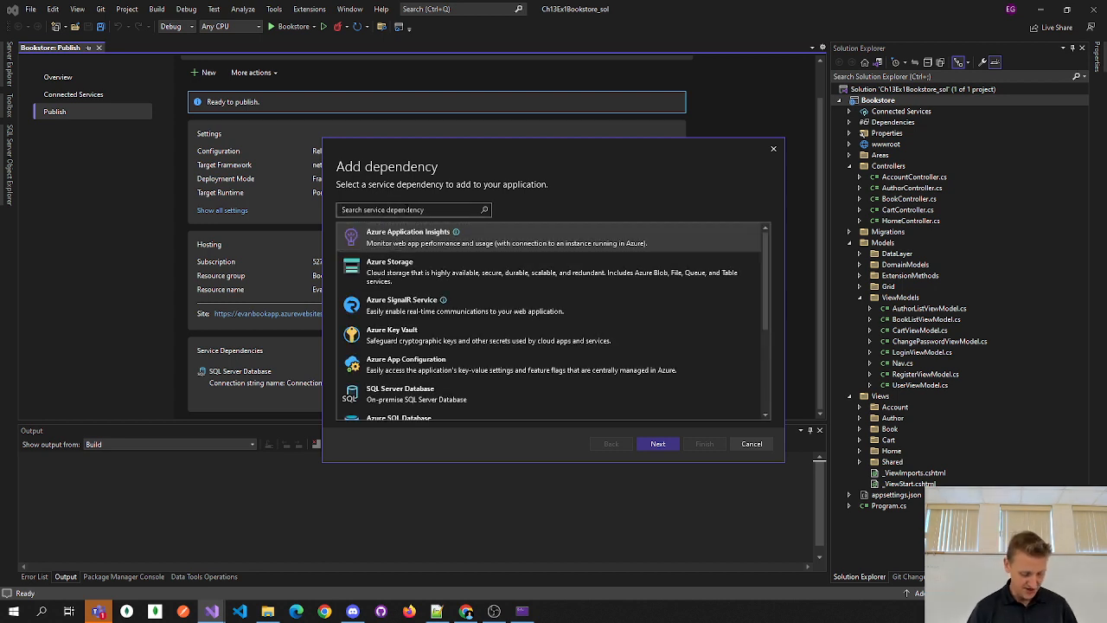
text(sql)
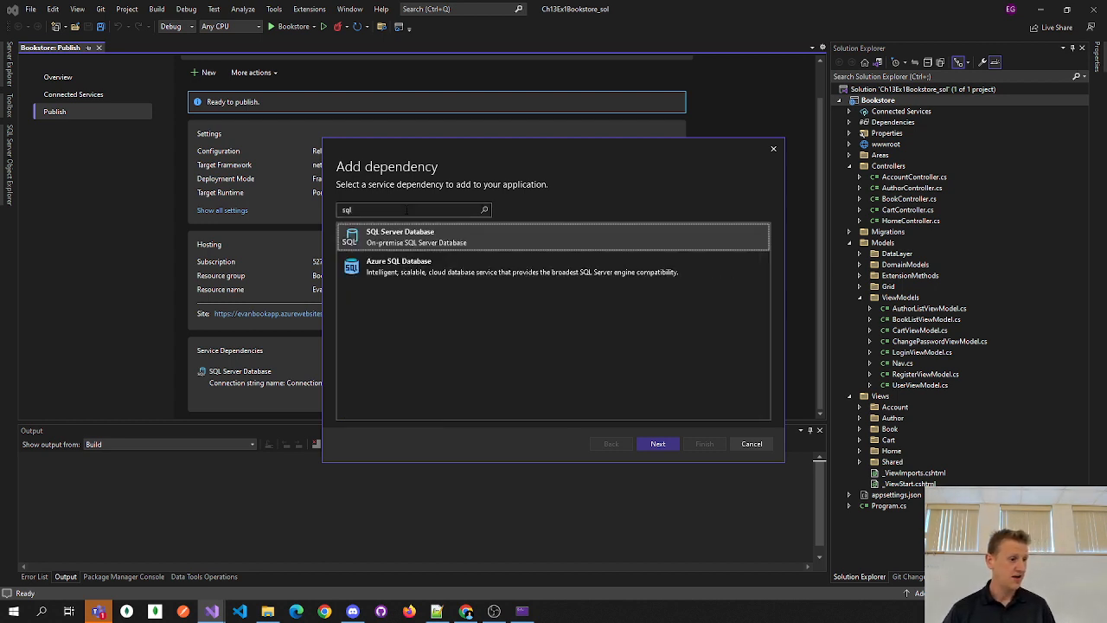
click(396, 262)
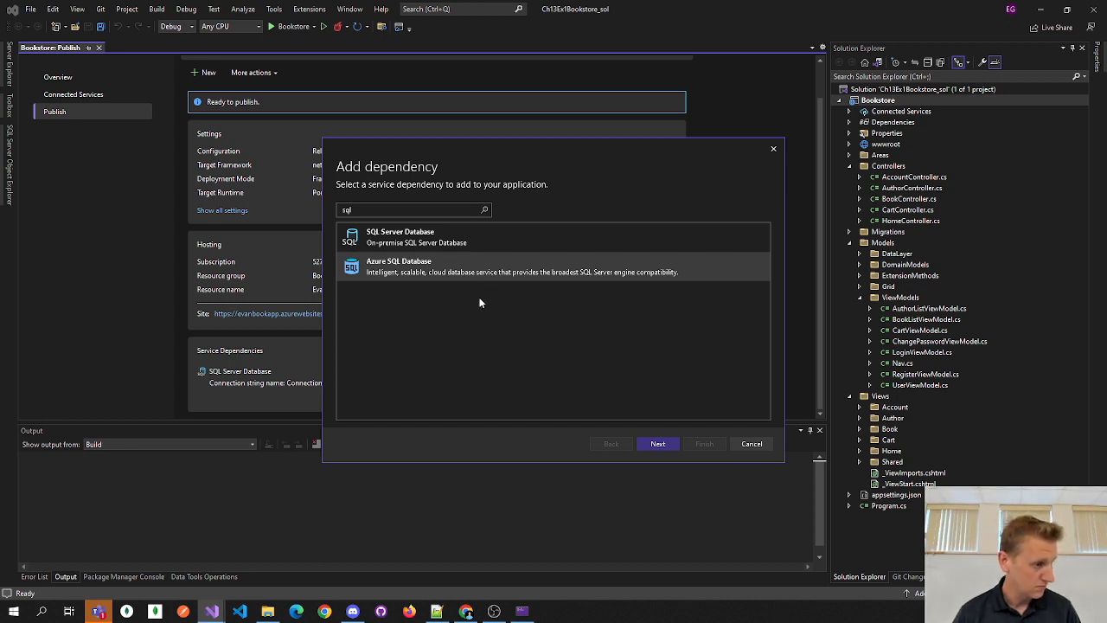
click(660, 444)
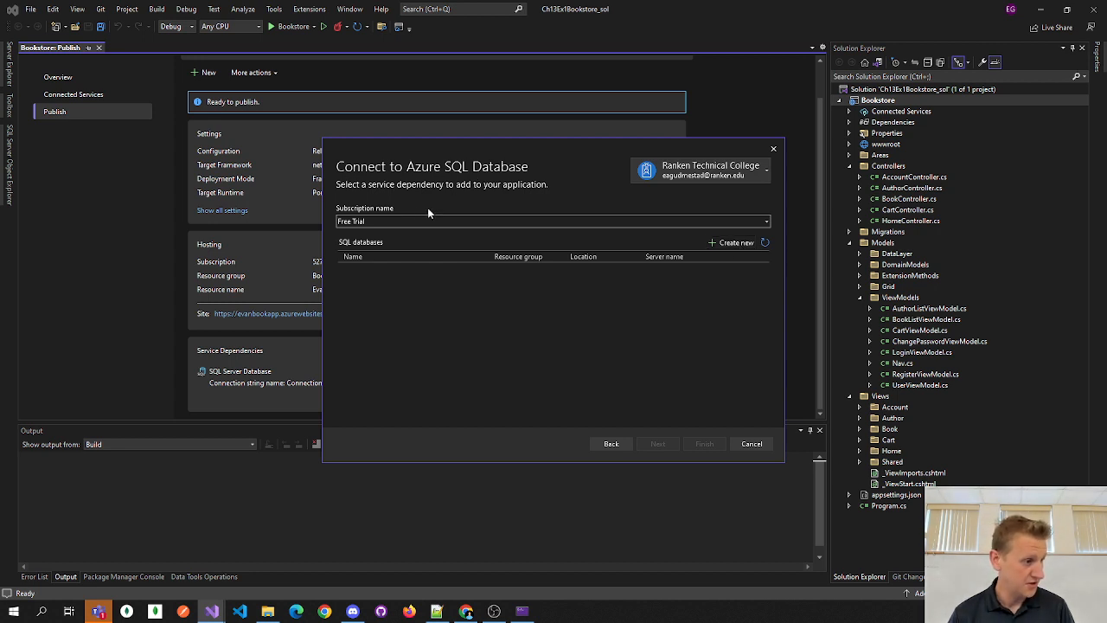
- Create a new Azure SQL database keeping the name Bookstore_db; the database server list is empty
click(737, 243)
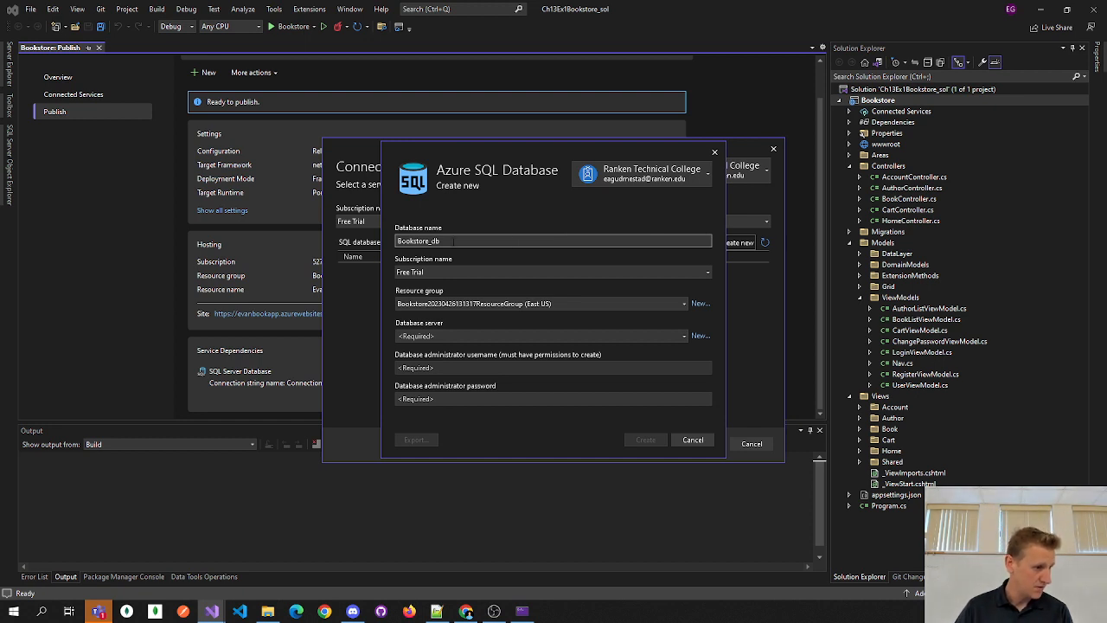
drag(453, 241, 376, 250)
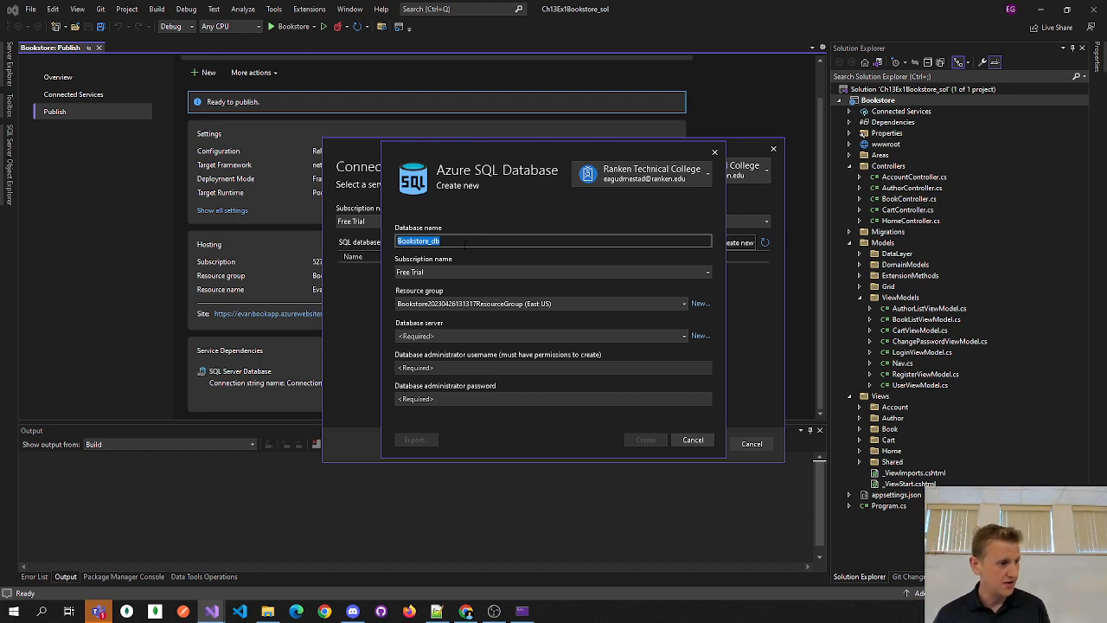
click(456, 242)
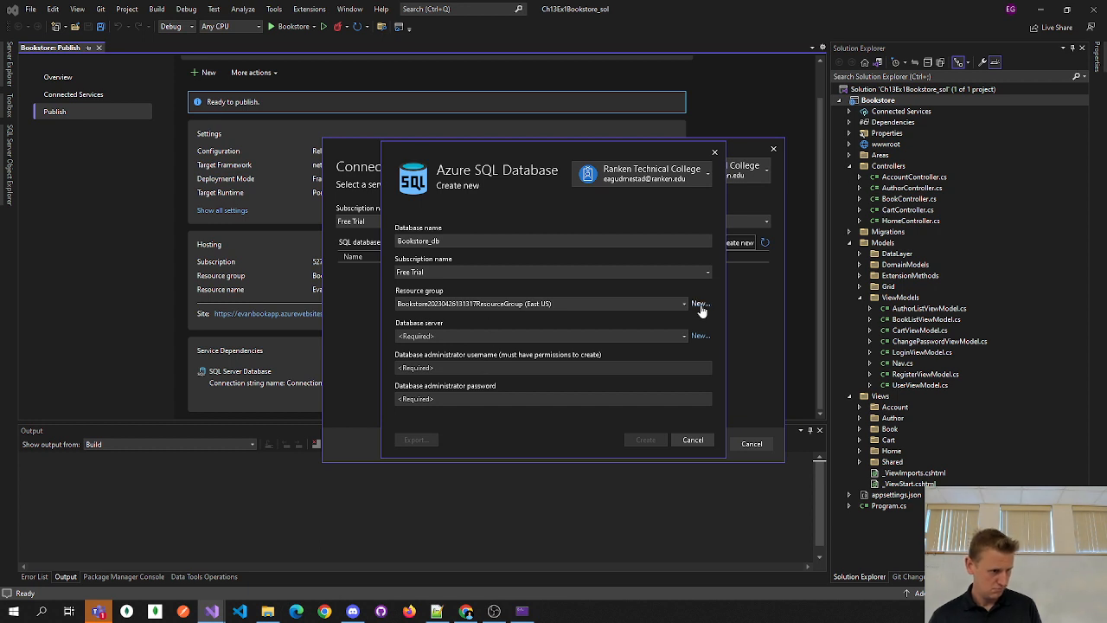
click(607, 335)
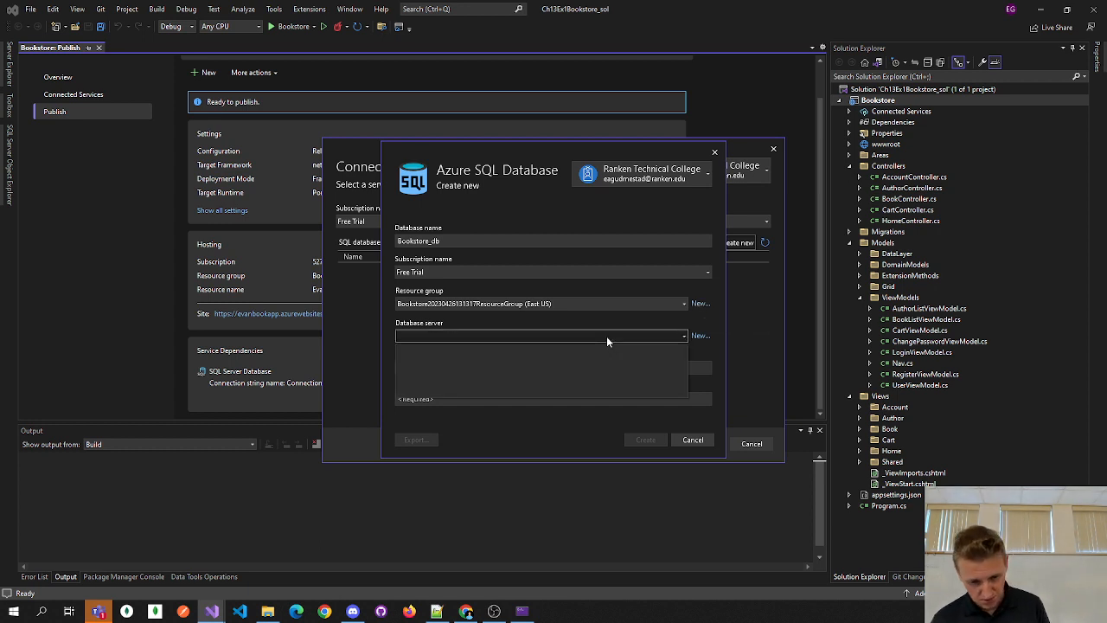
click(607, 338)
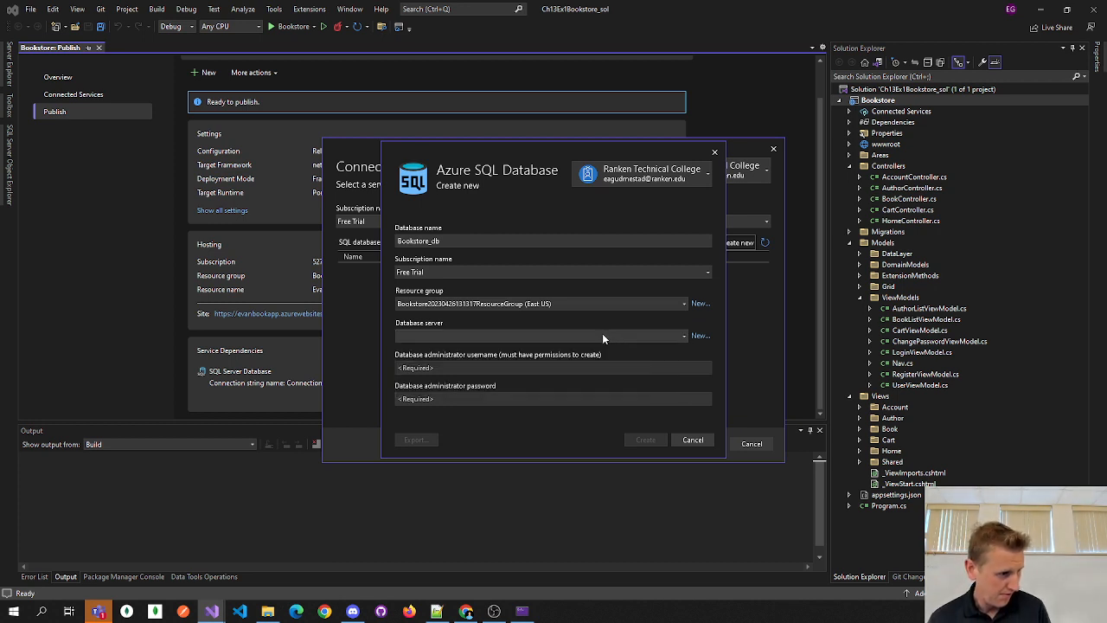
click(440, 336)
click(440, 337)
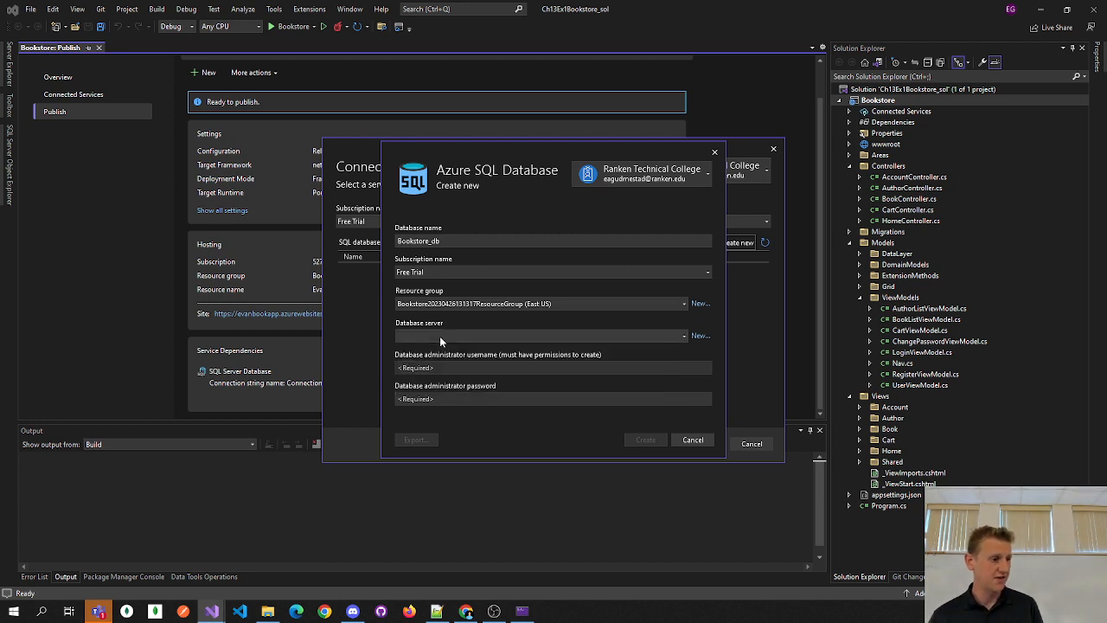
click(439, 336)
click(439, 336)
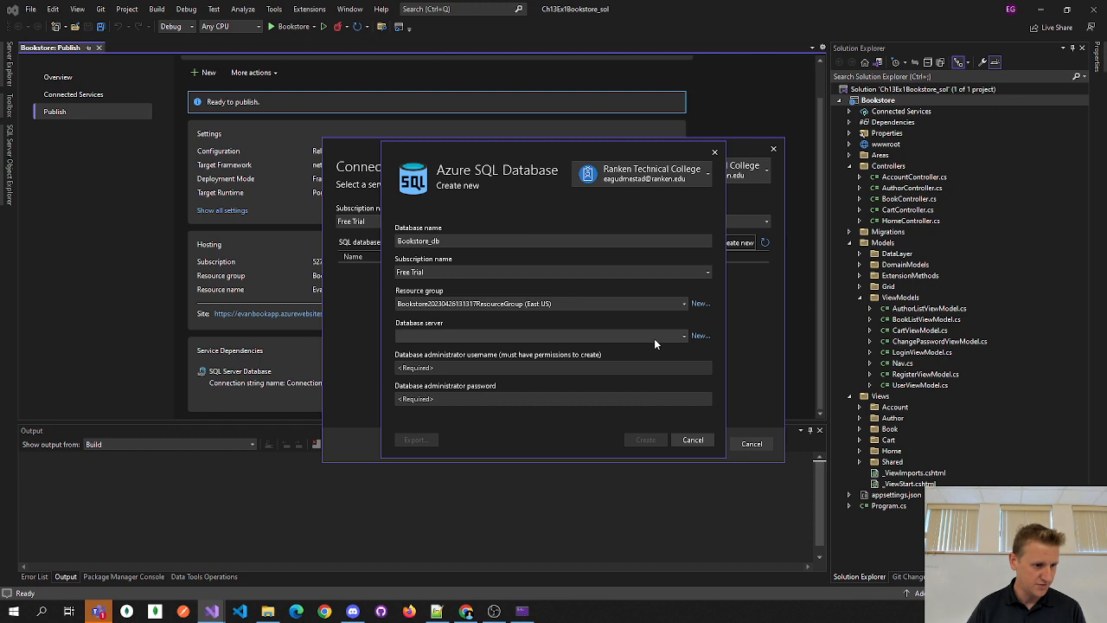
- Create a new SQL server, entering its name in all lowercase
click(700, 338)
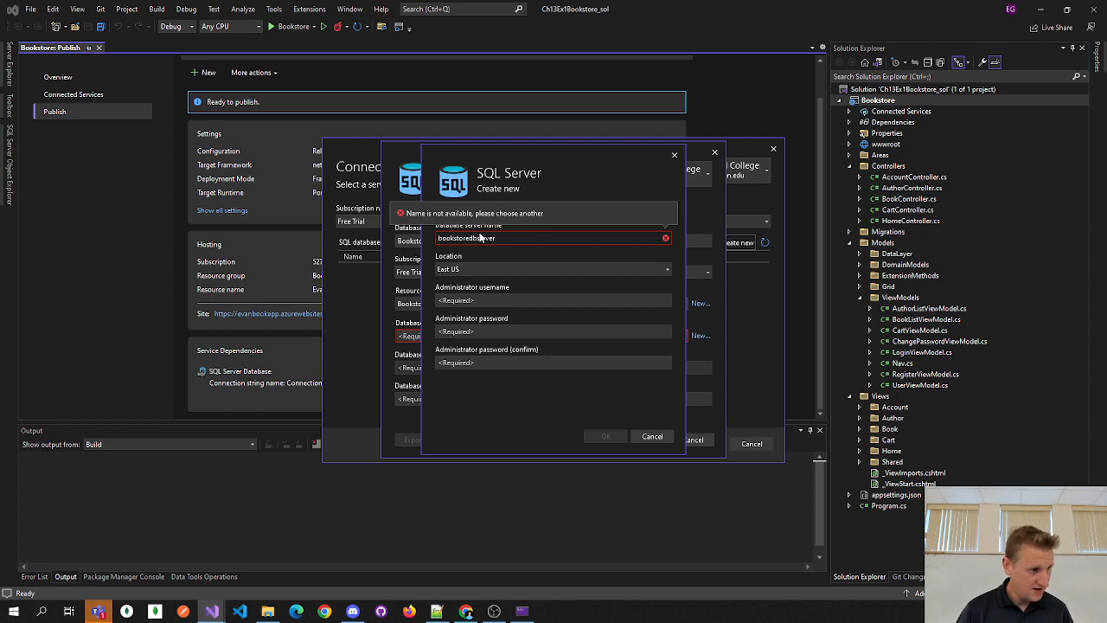
text(Evan)
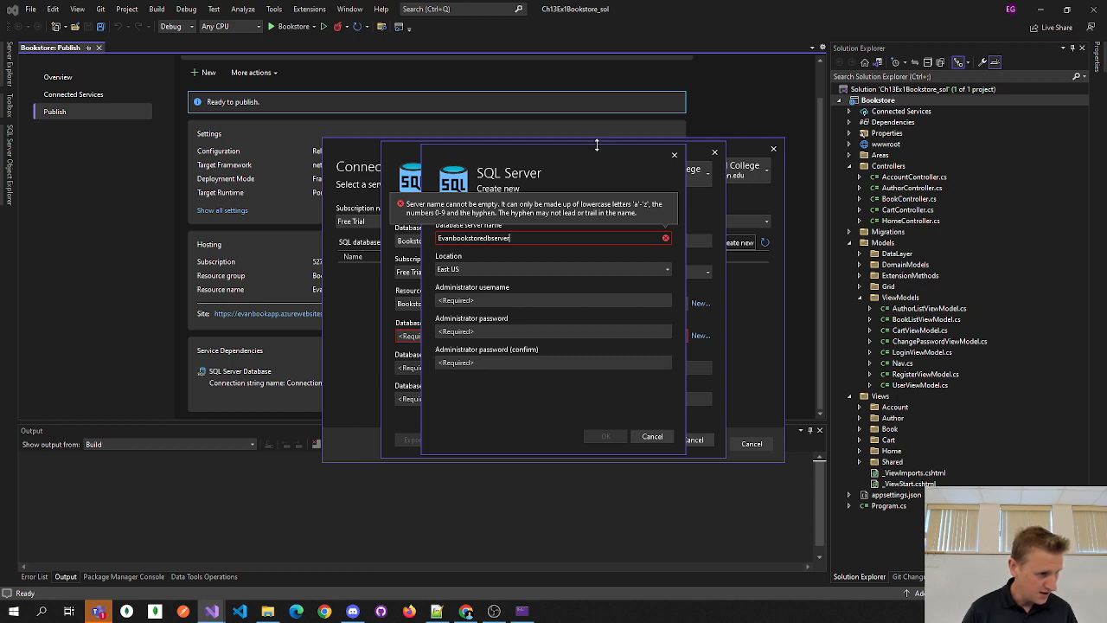
key(Left)
key(Left)
key(Left)
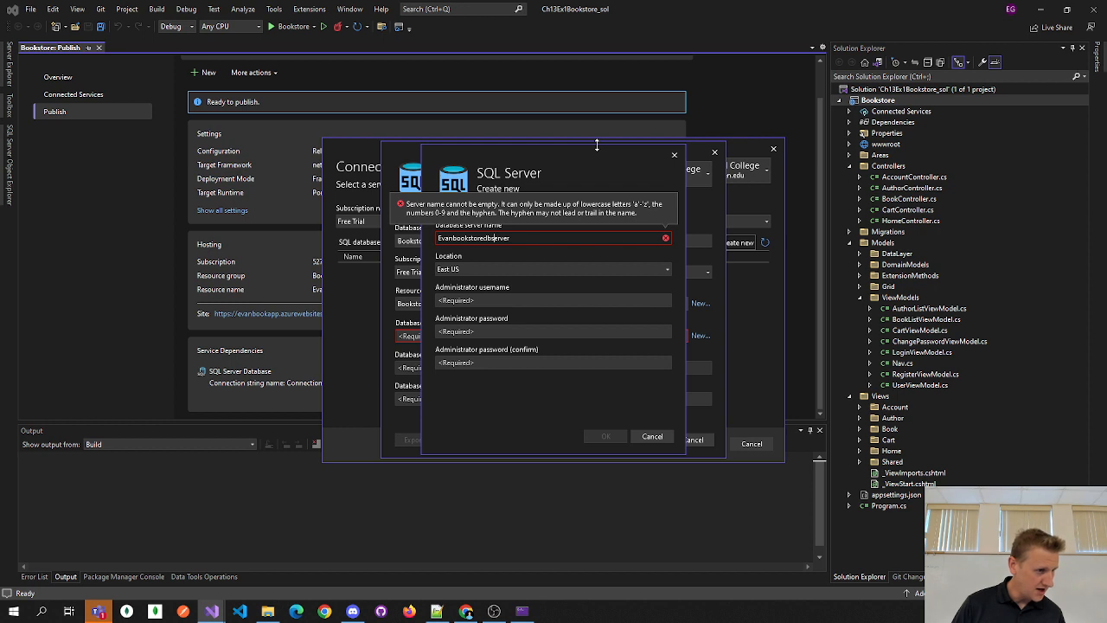
key(Home)
key(Delete)
text(e)
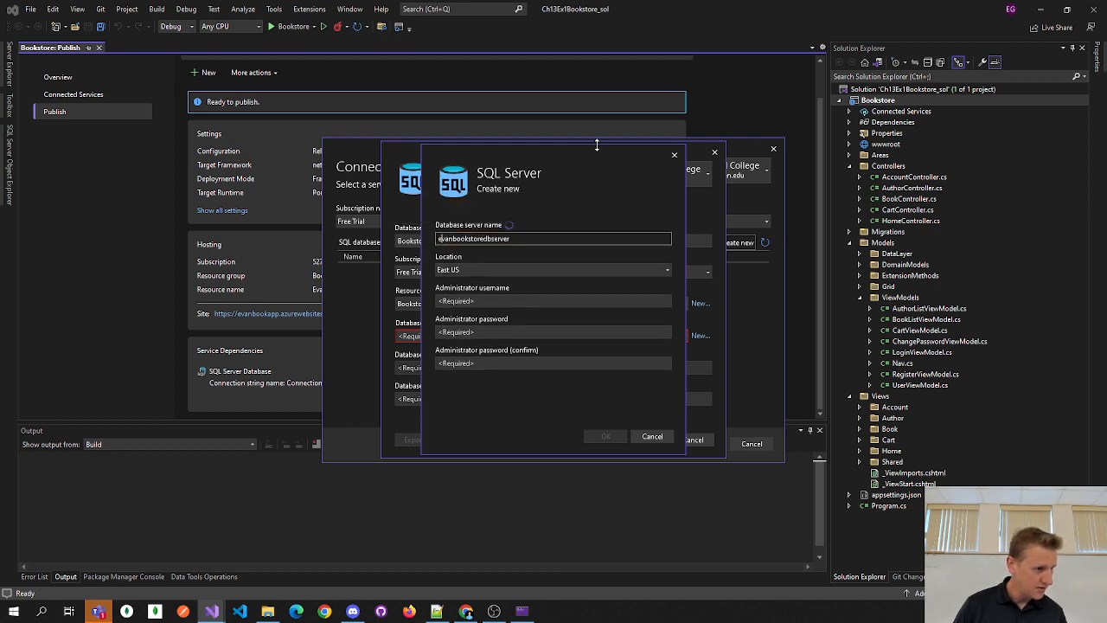
click(537, 238)
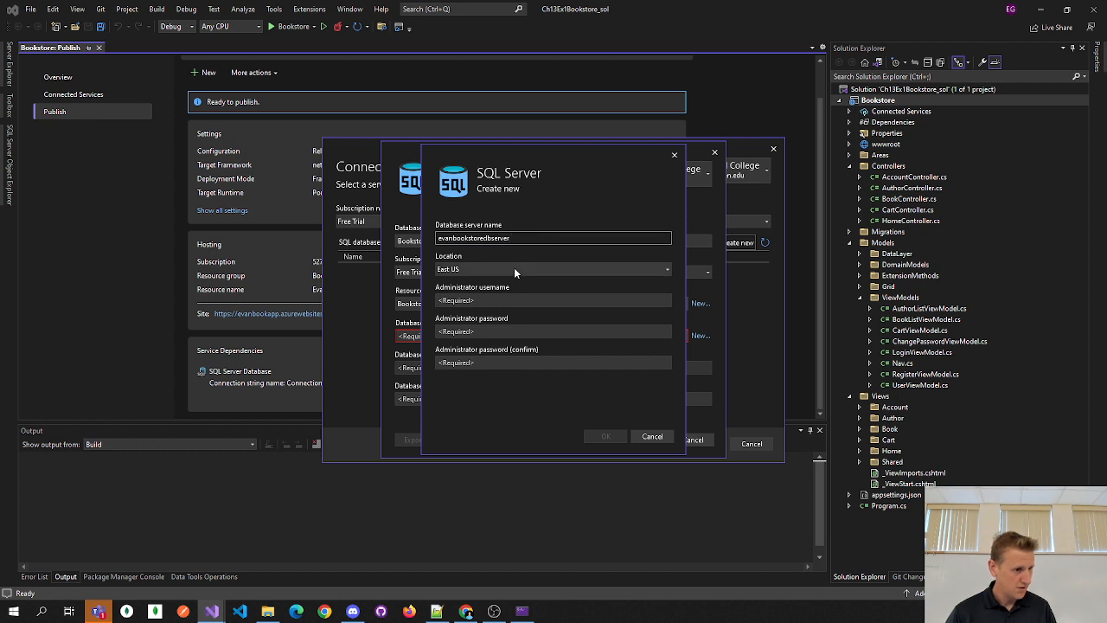
- Enter the administrator username and password, then confirm the password
click(499, 300)
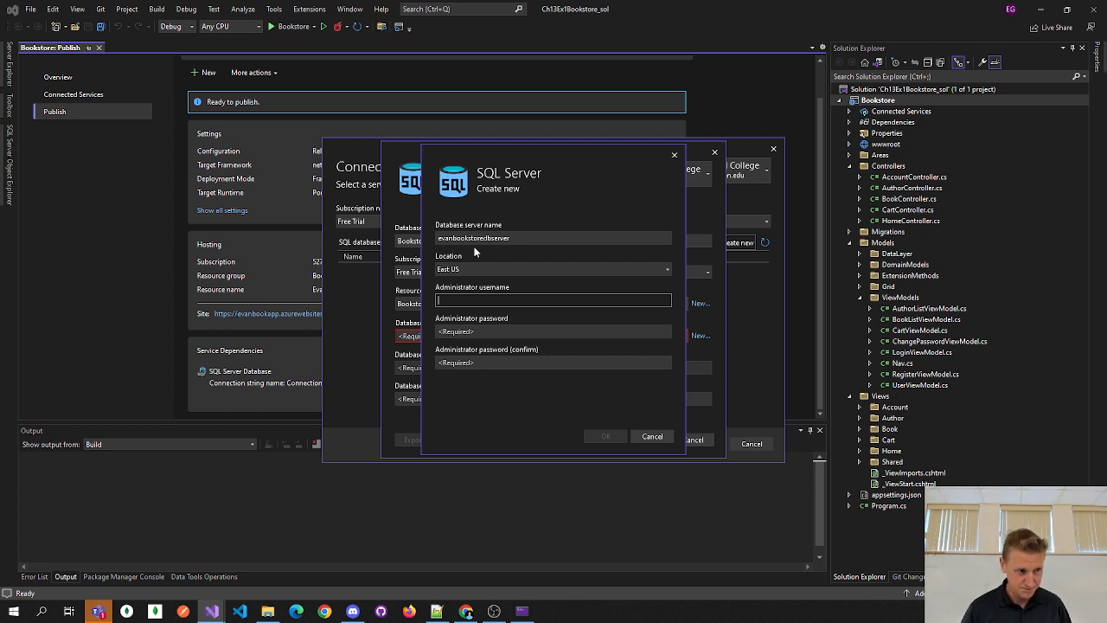
text(vangudmestad)
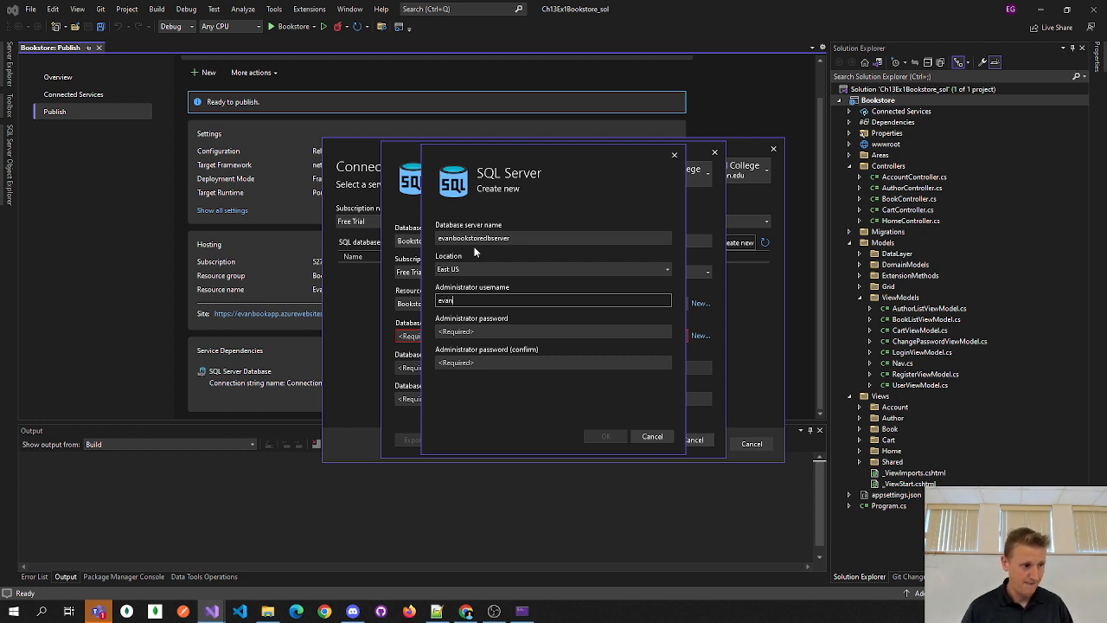
key(Tab)
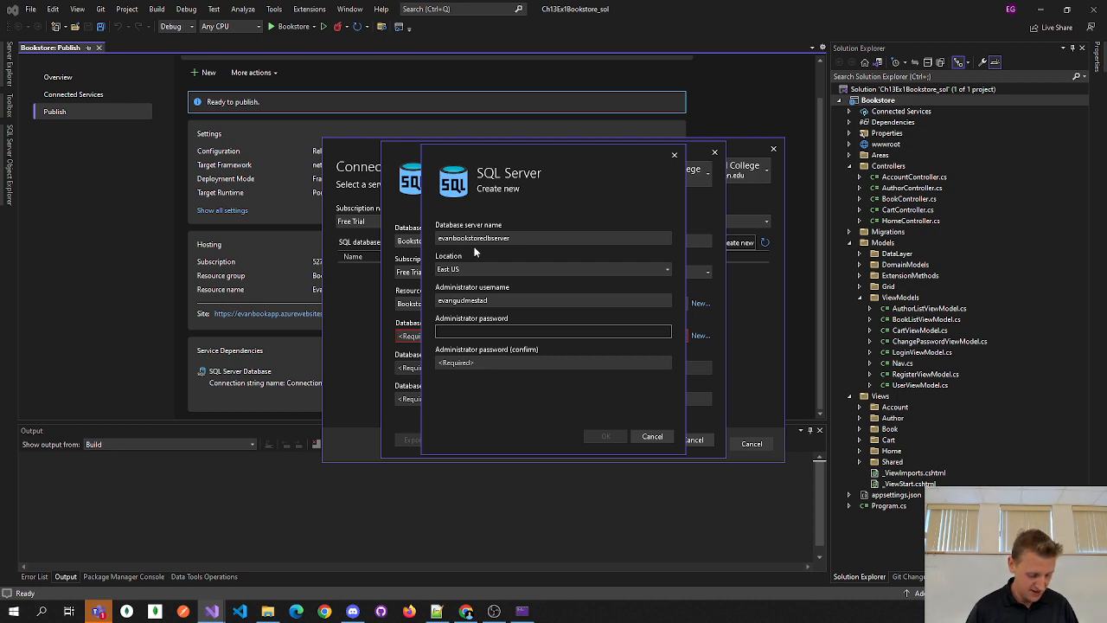
text(•••••)
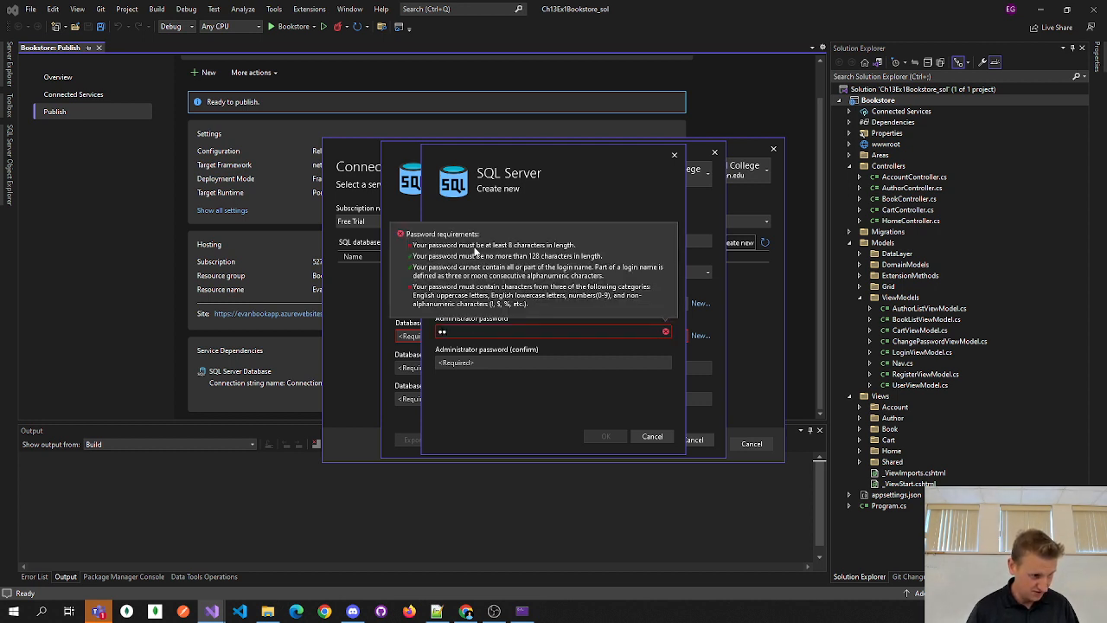
text(•••)
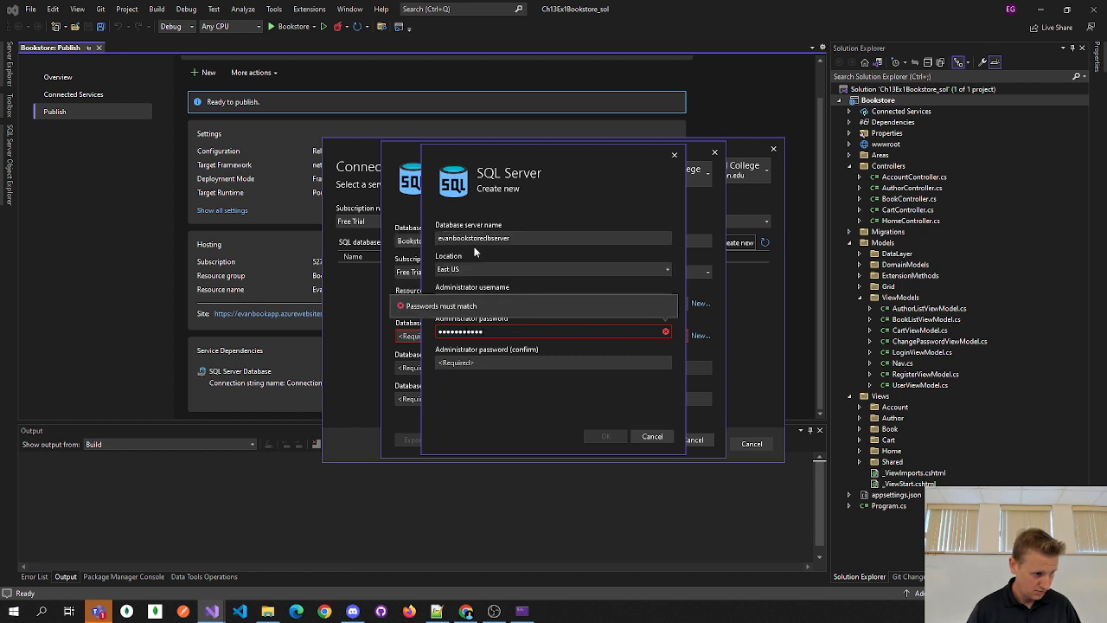
key(Tab)
text(••••••••••••)
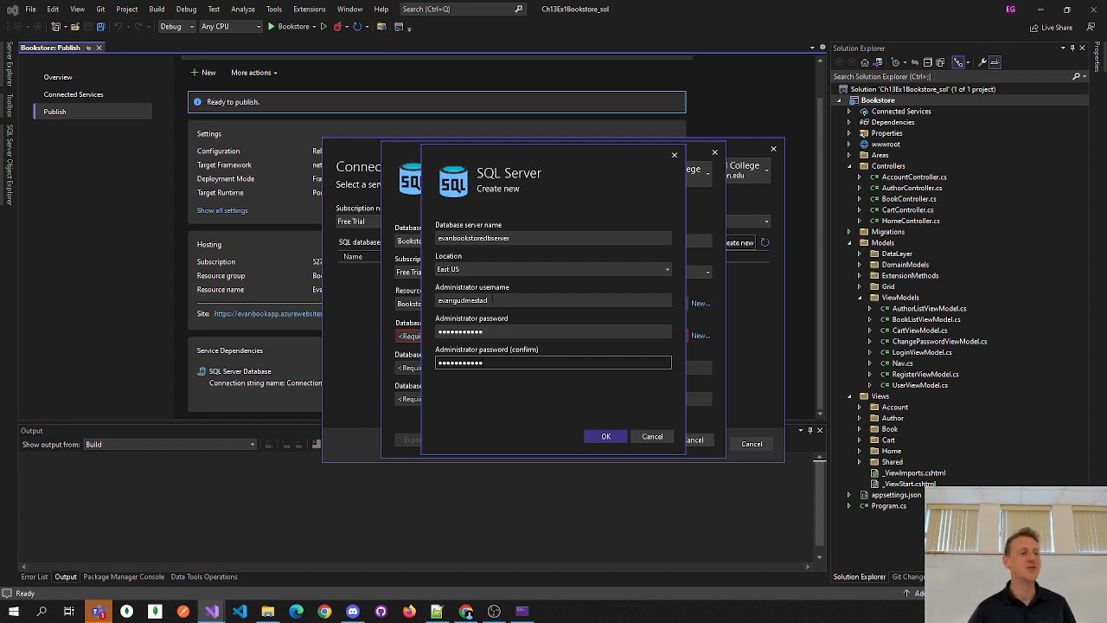
- Confirm the evanbookstoredbserver server and create the Bookstore_db Azure SQL database in East US
click(606, 437)
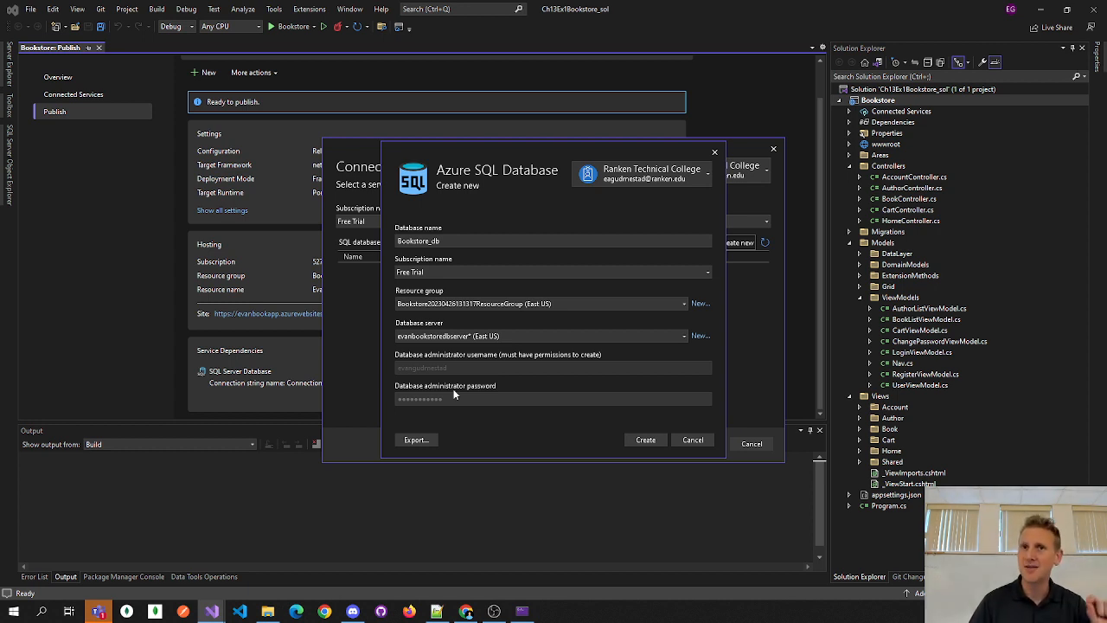
click(647, 443)
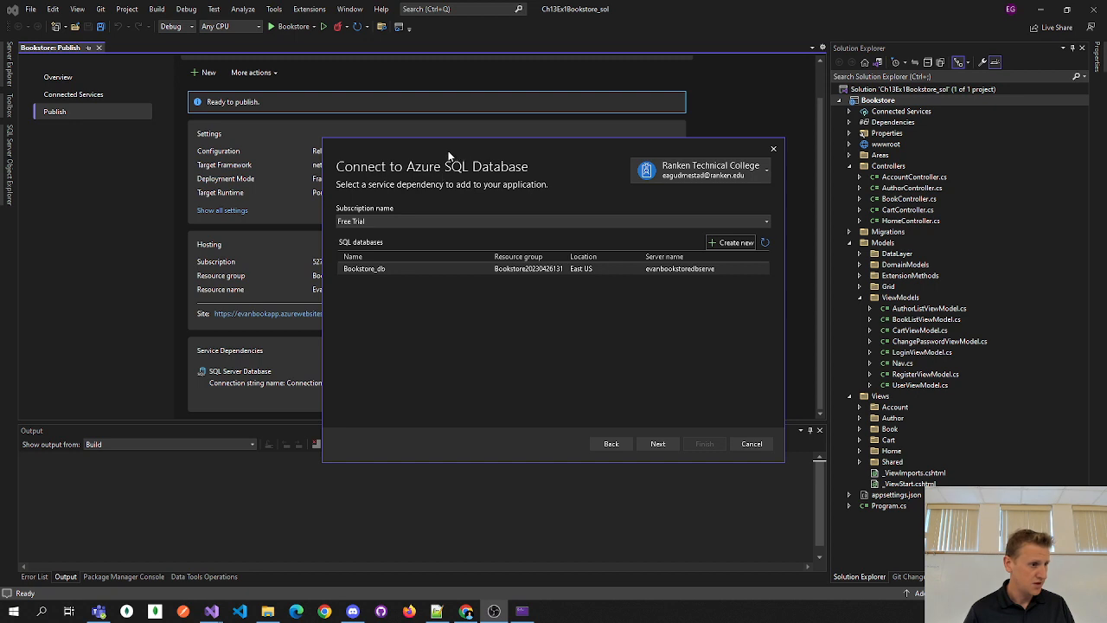
- Select the Bookstore_db database and advance to its connection string settings
drag(441, 154, 429, 144)
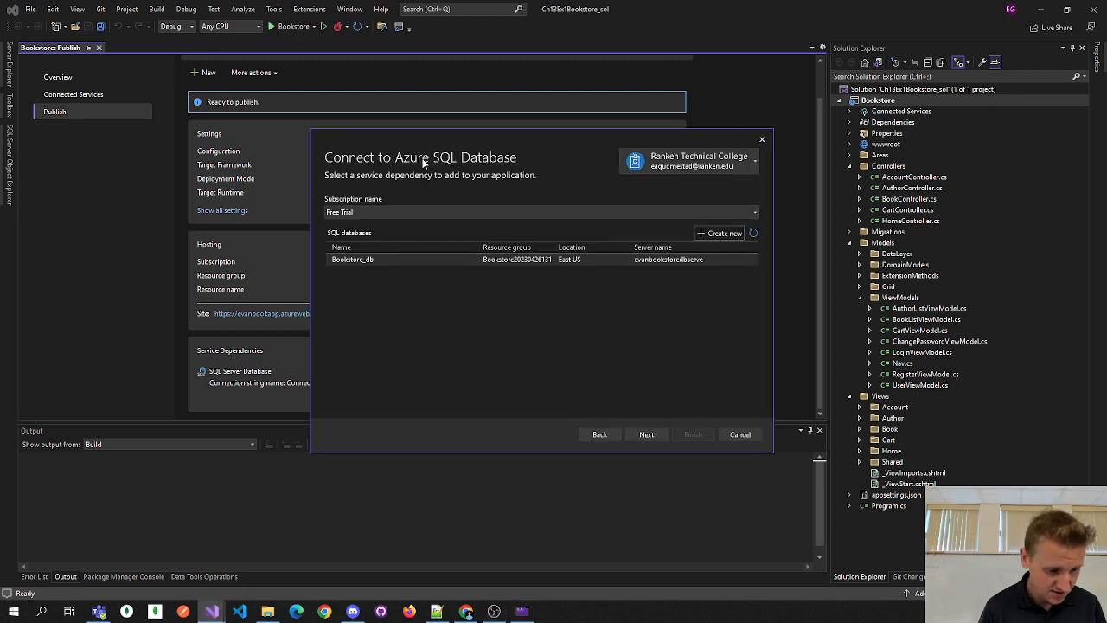
click(454, 261)
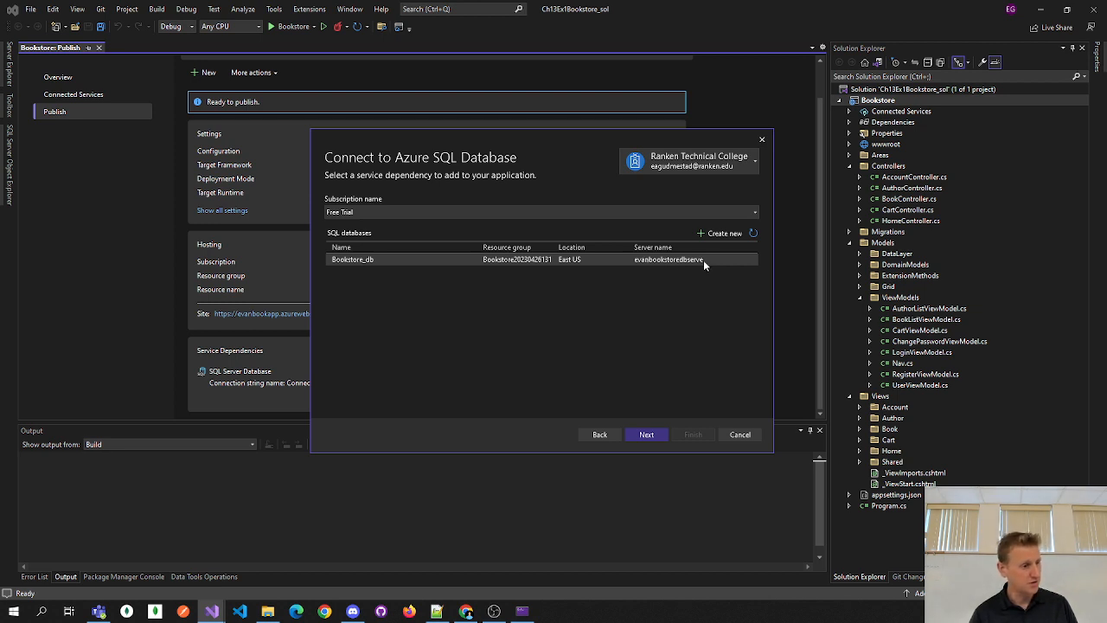
click(644, 436)
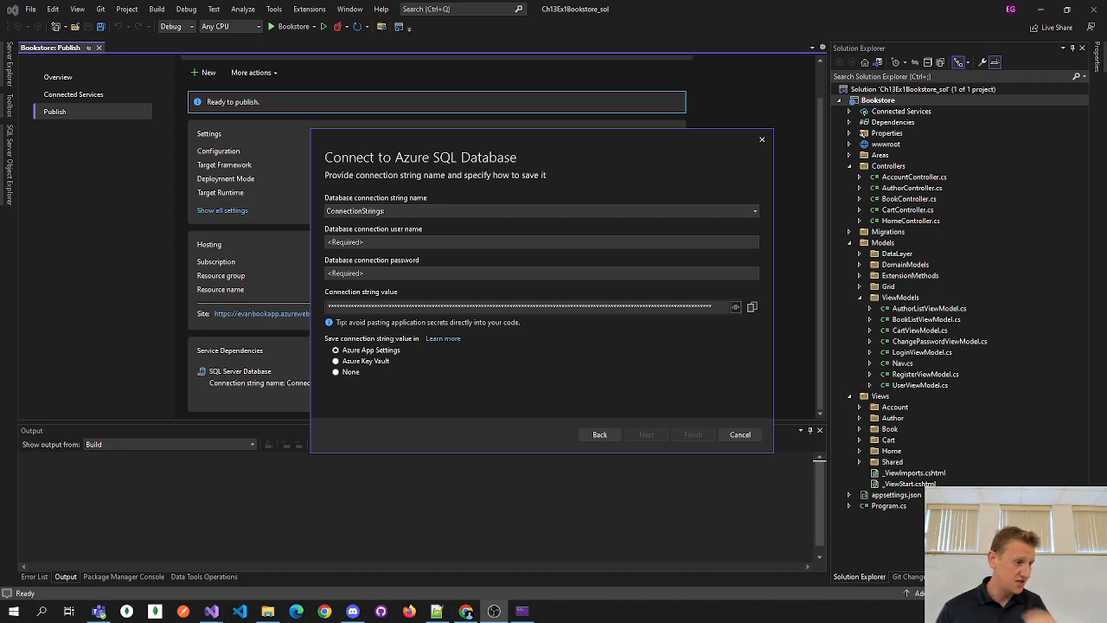
click(696, 214)
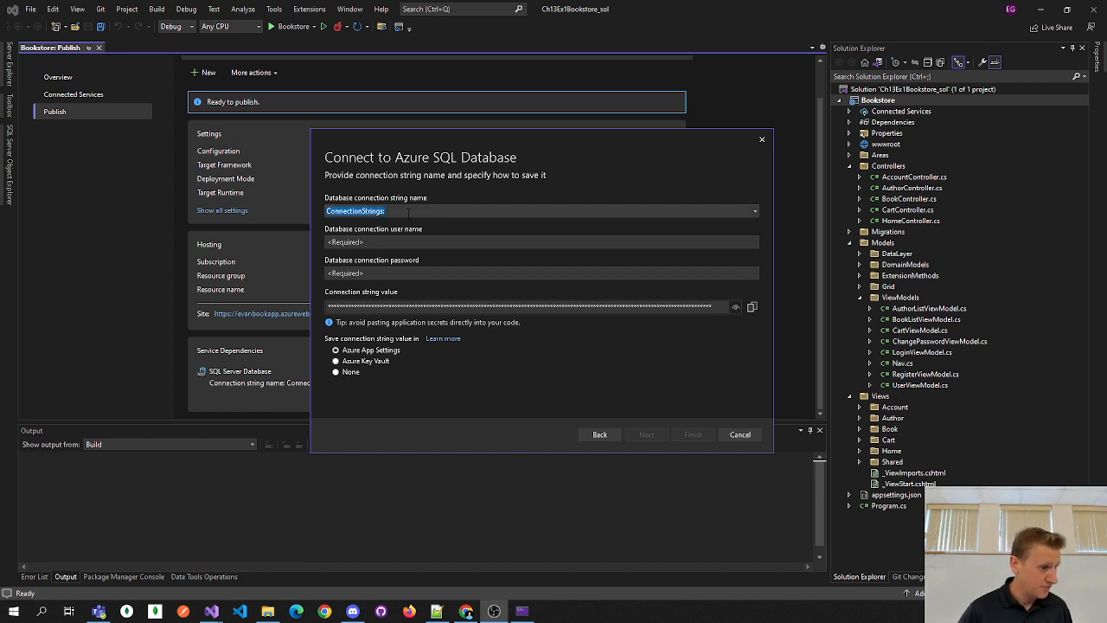
click(756, 212)
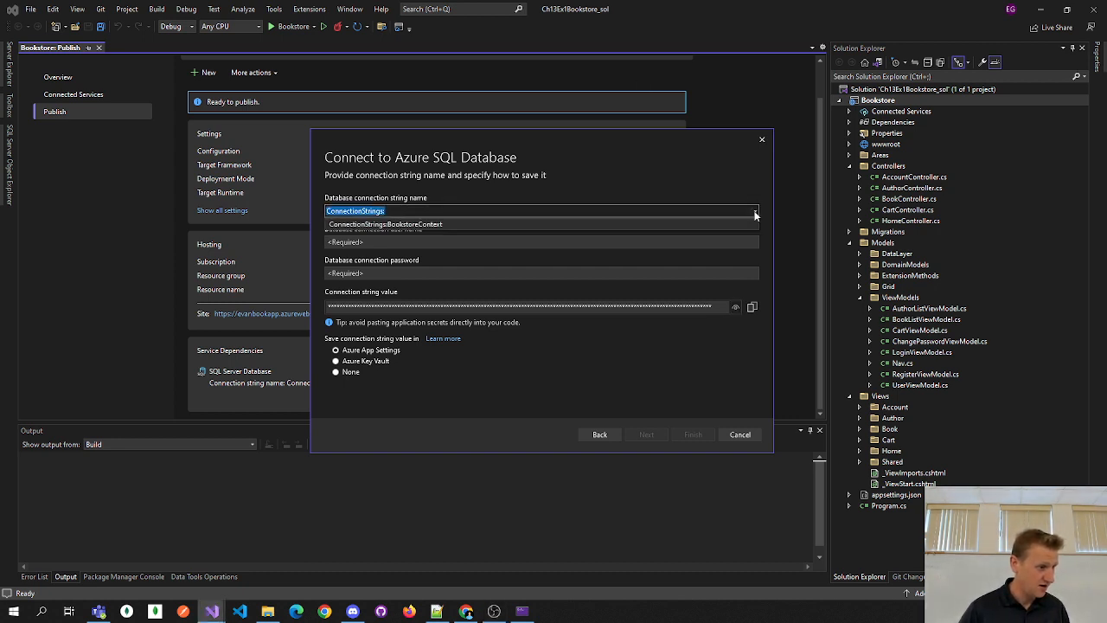
click(755, 212)
click(755, 212)
click(755, 212)
click(755, 212)
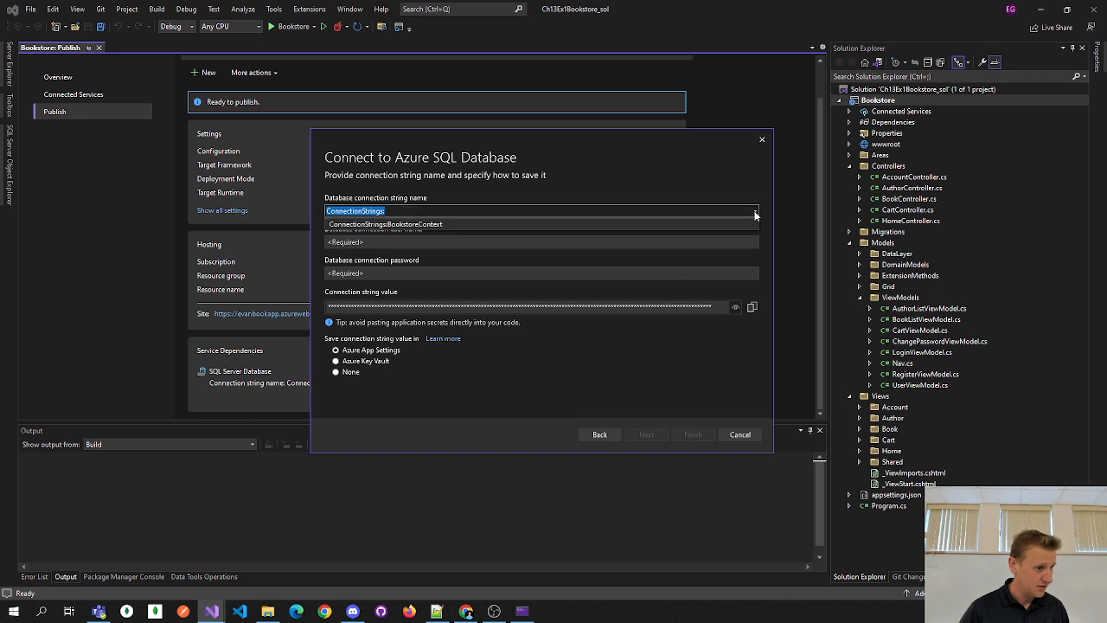
click(740, 225)
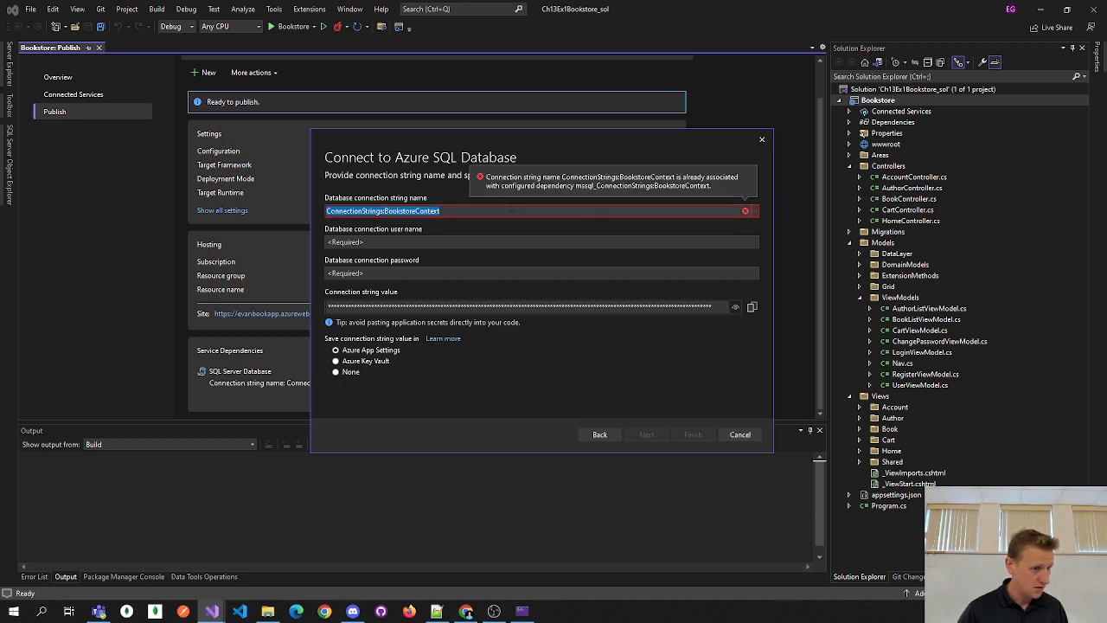
drag(482, 210, 385, 211)
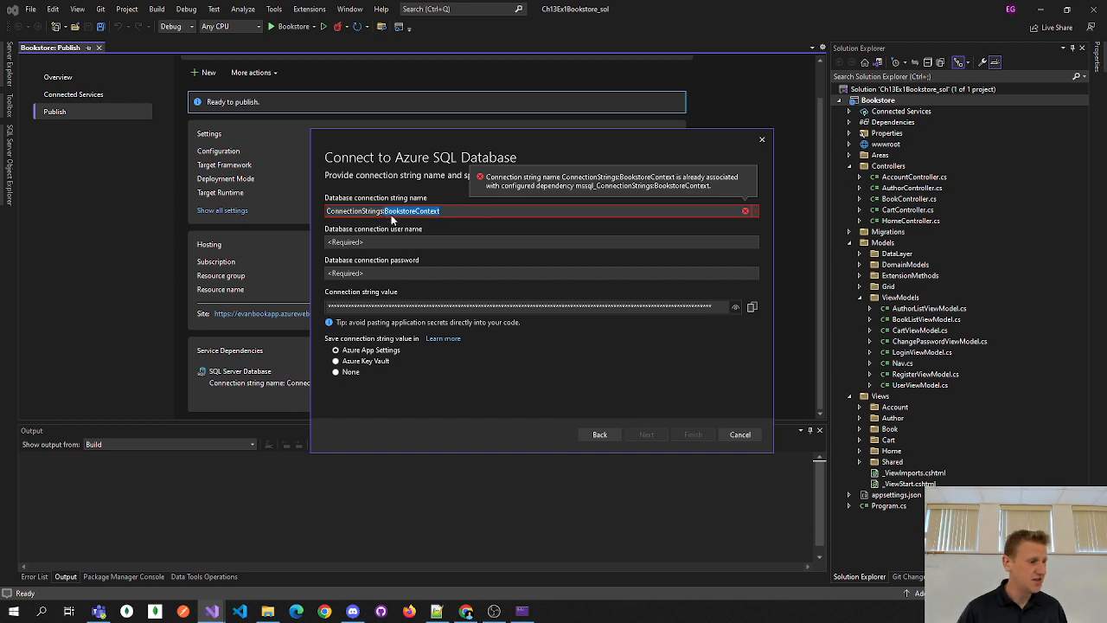
click(754, 211)
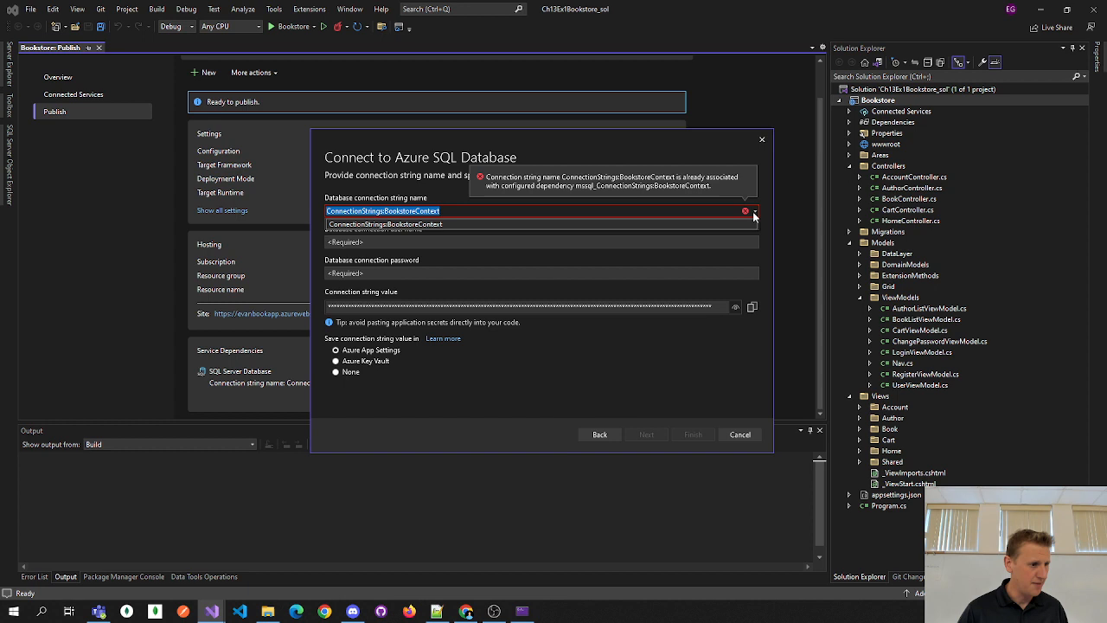
click(656, 224)
drag(441, 211, 383, 211)
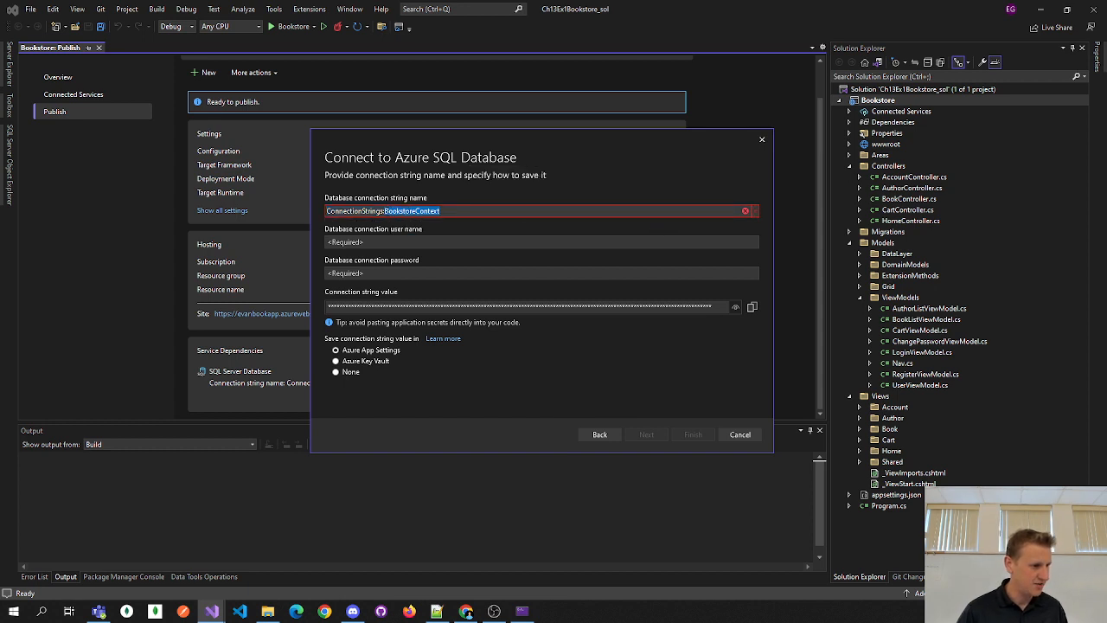
key(BackSpace)
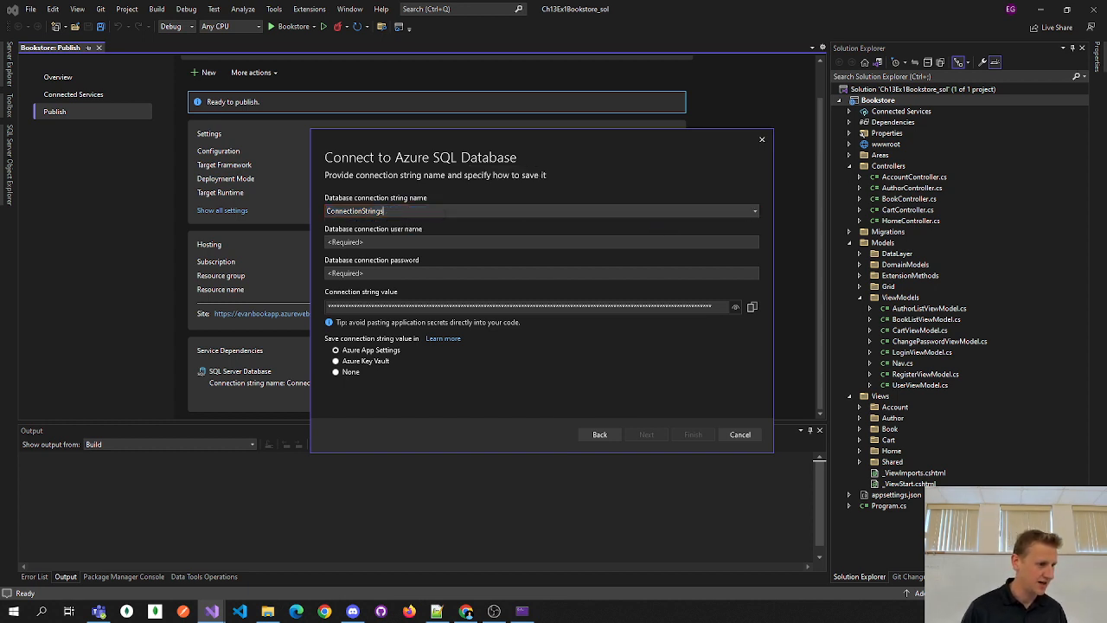
click(456, 241)
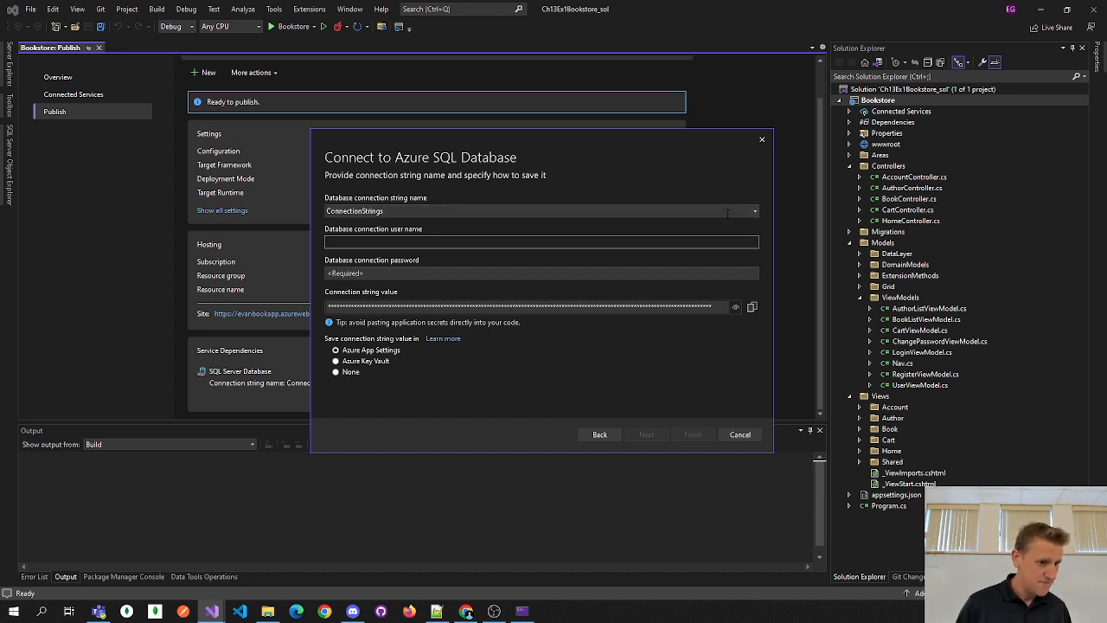
click(753, 214)
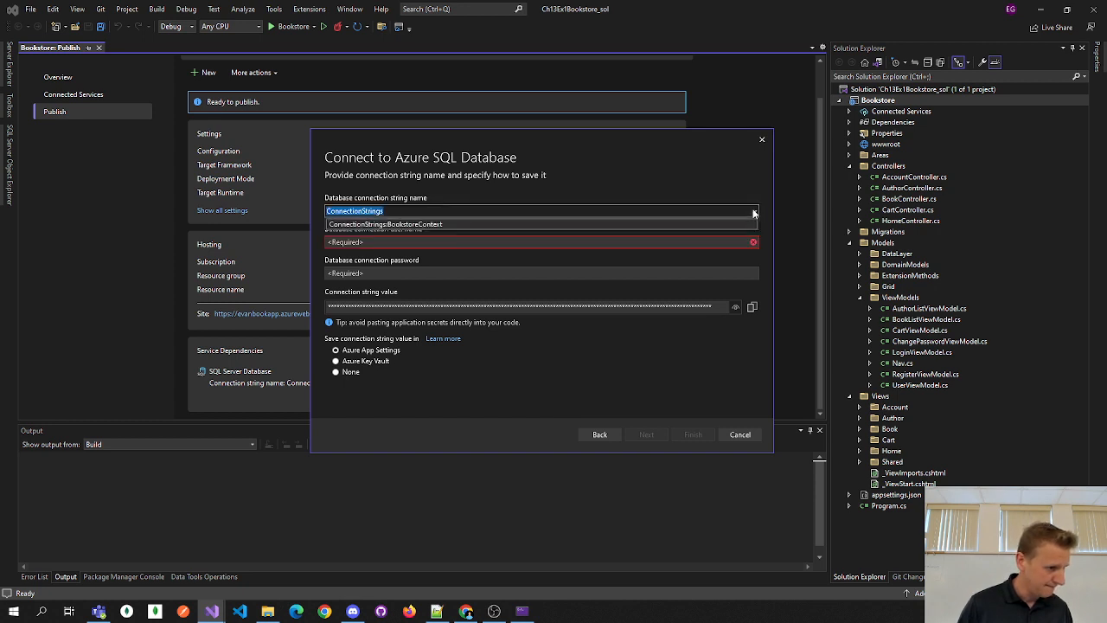
click(399, 227)
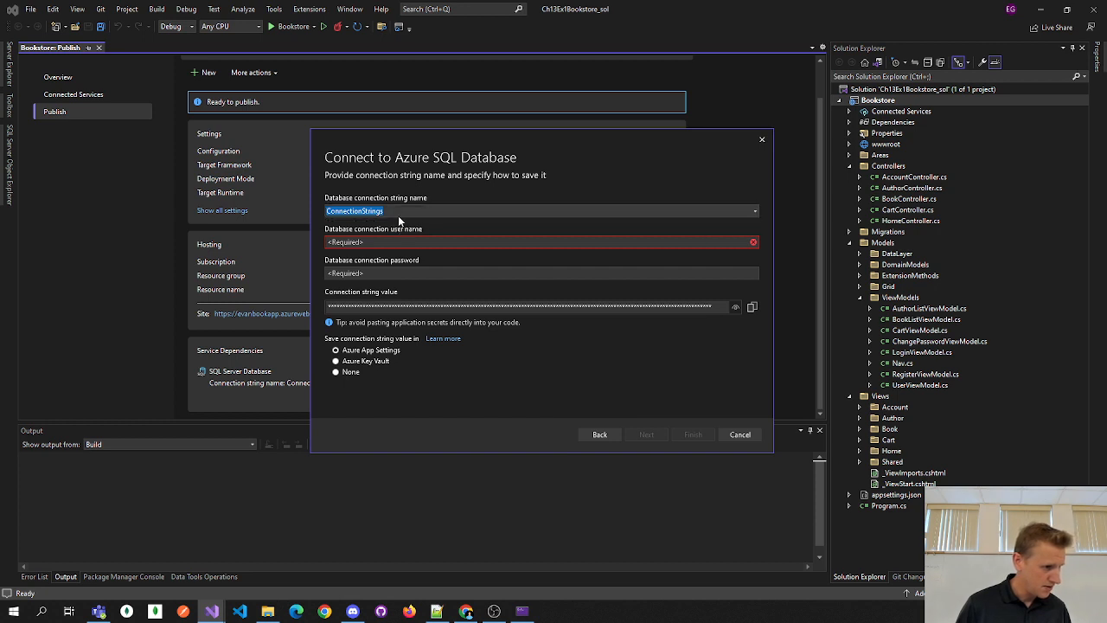
click(411, 210)
click(756, 212)
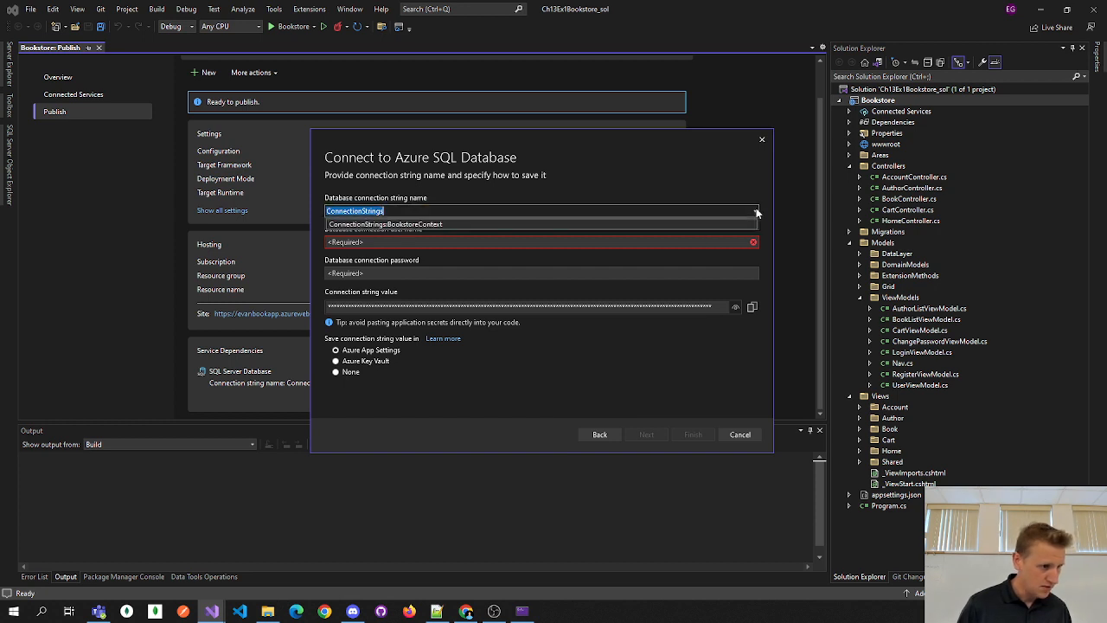
click(414, 224)
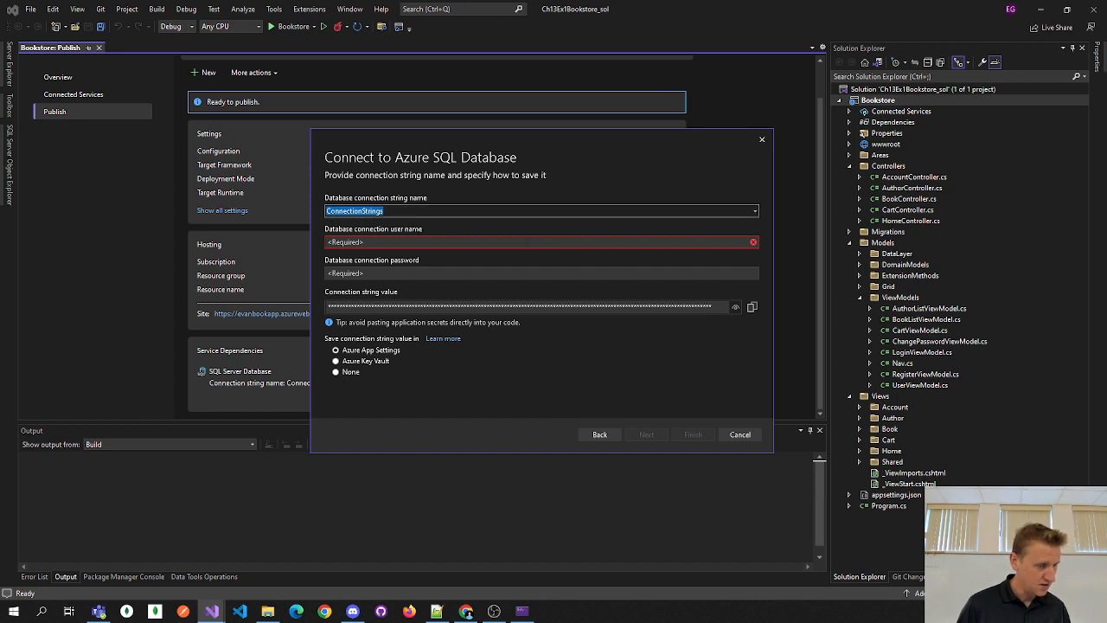
click(714, 242)
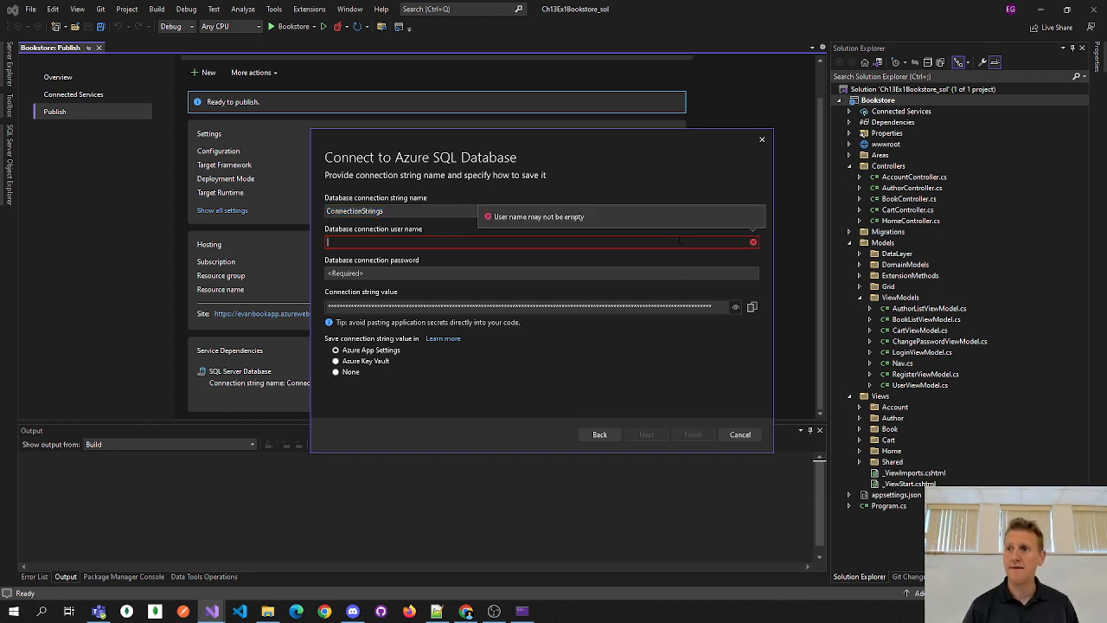
- Enter the database user name and keep ConnectionStrings as the connection string name
text(evangudmestad)
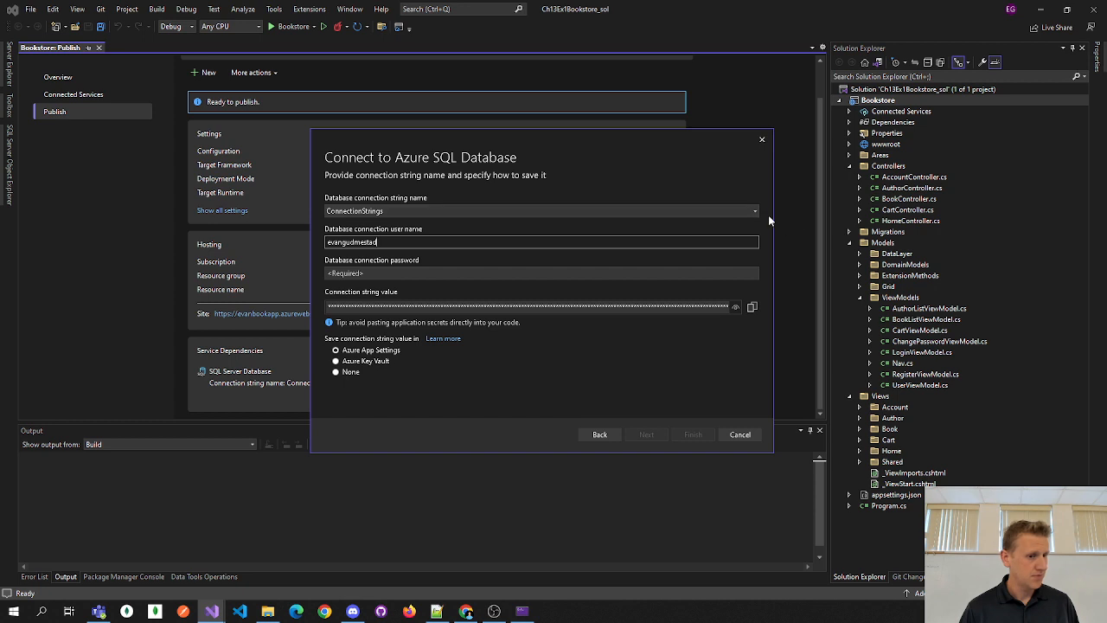
click(446, 209)
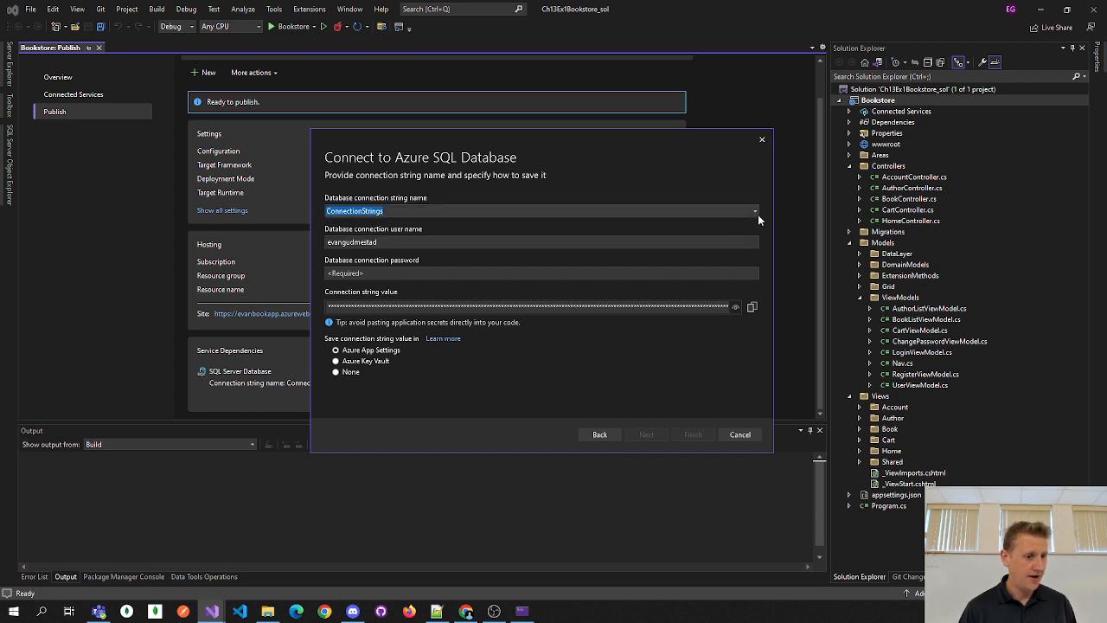
click(755, 211)
click(389, 224)
click(383, 211)
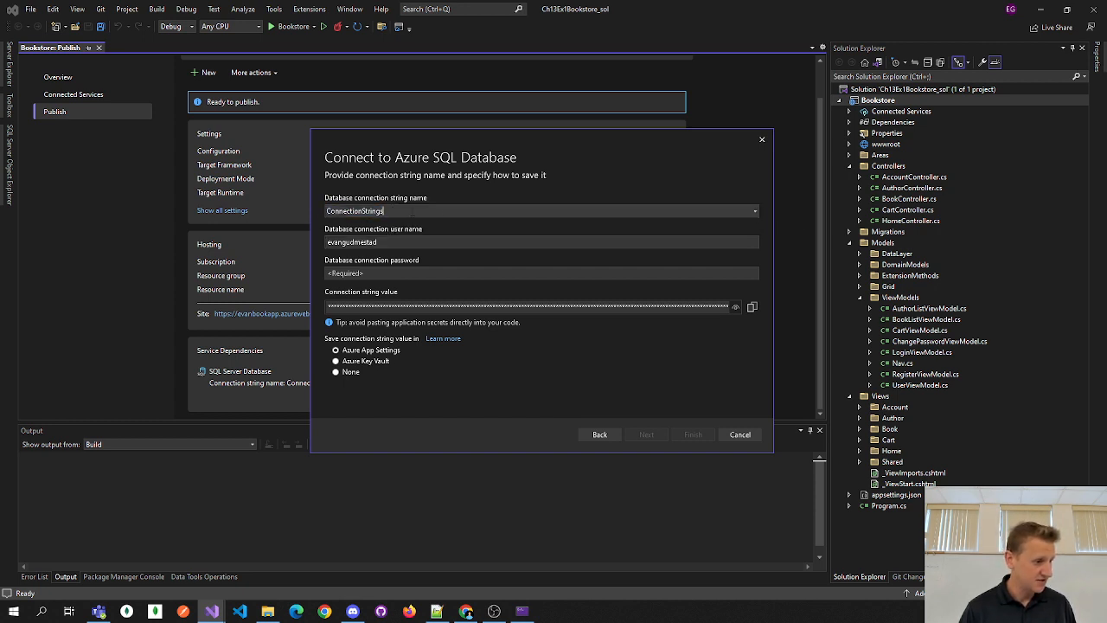
click(753, 212)
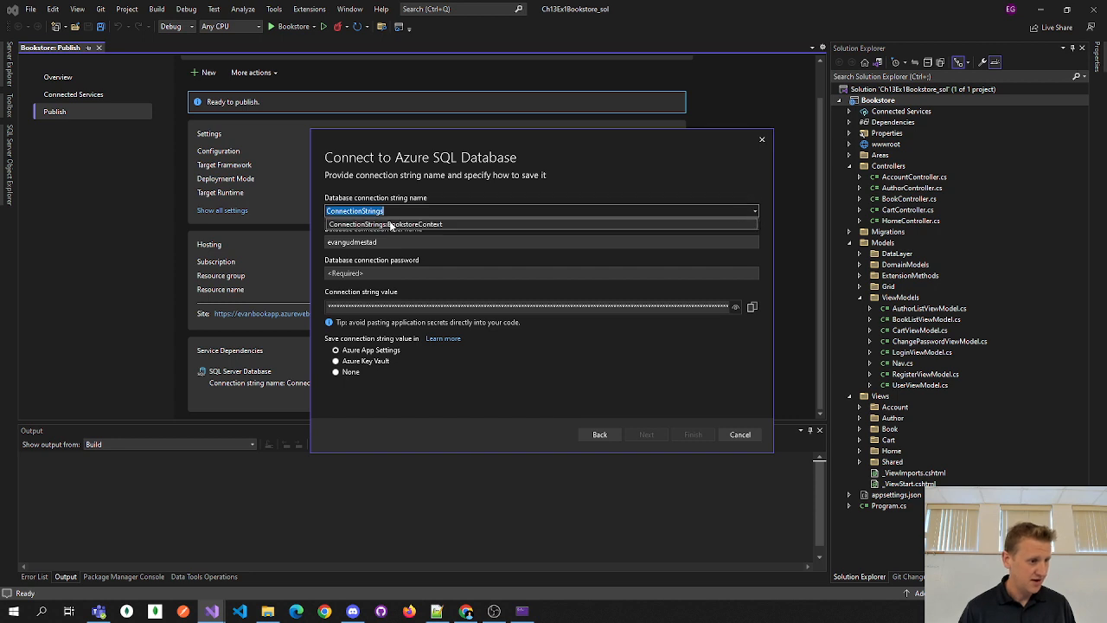
click(389, 225)
click(395, 212)
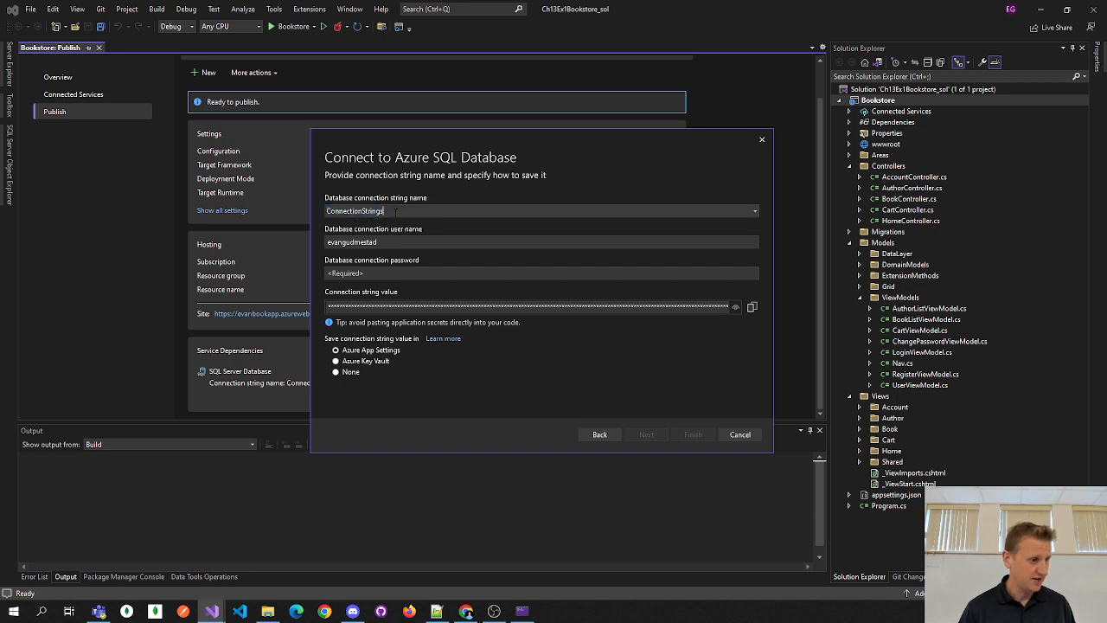
- Enter the database password, keep Azure App Settings storage, and continue to the summary
click(381, 274)
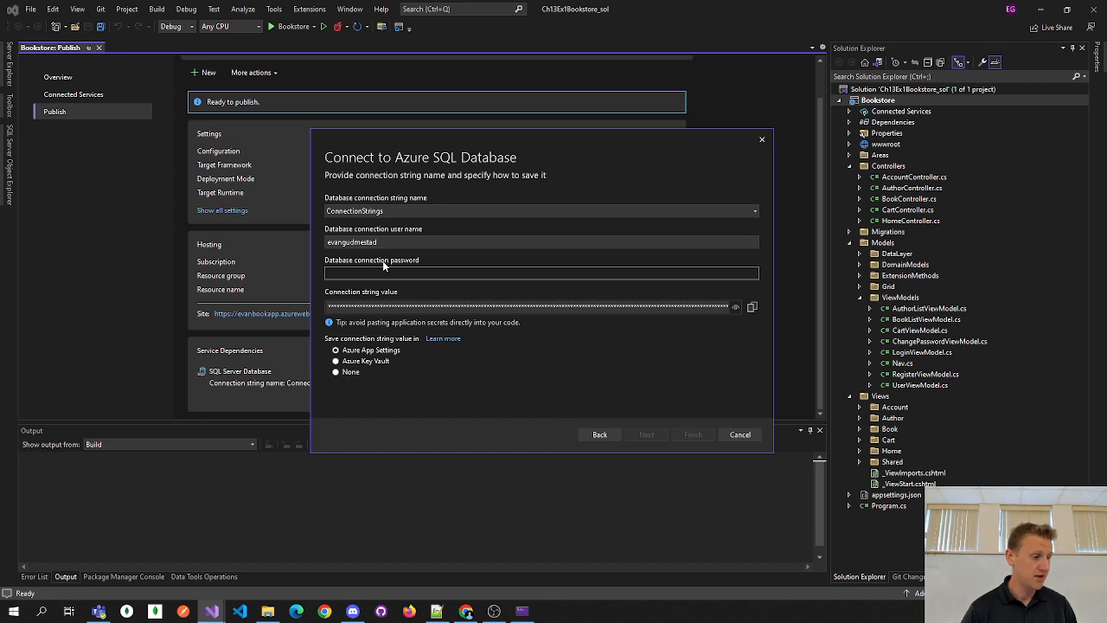
text(*******)
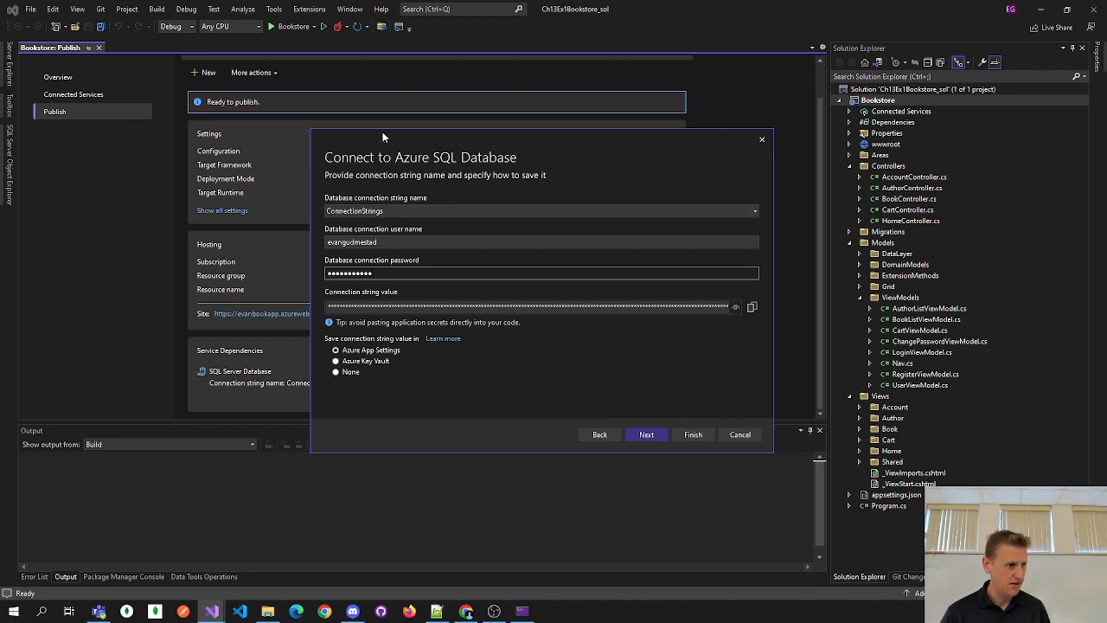
click(753, 214)
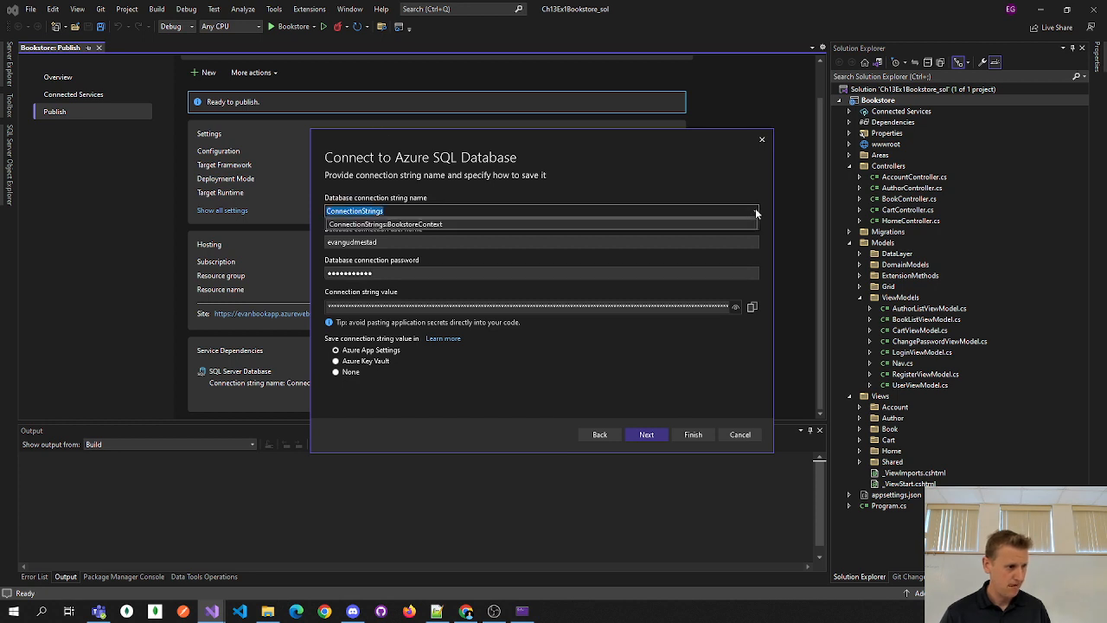
click(755, 212)
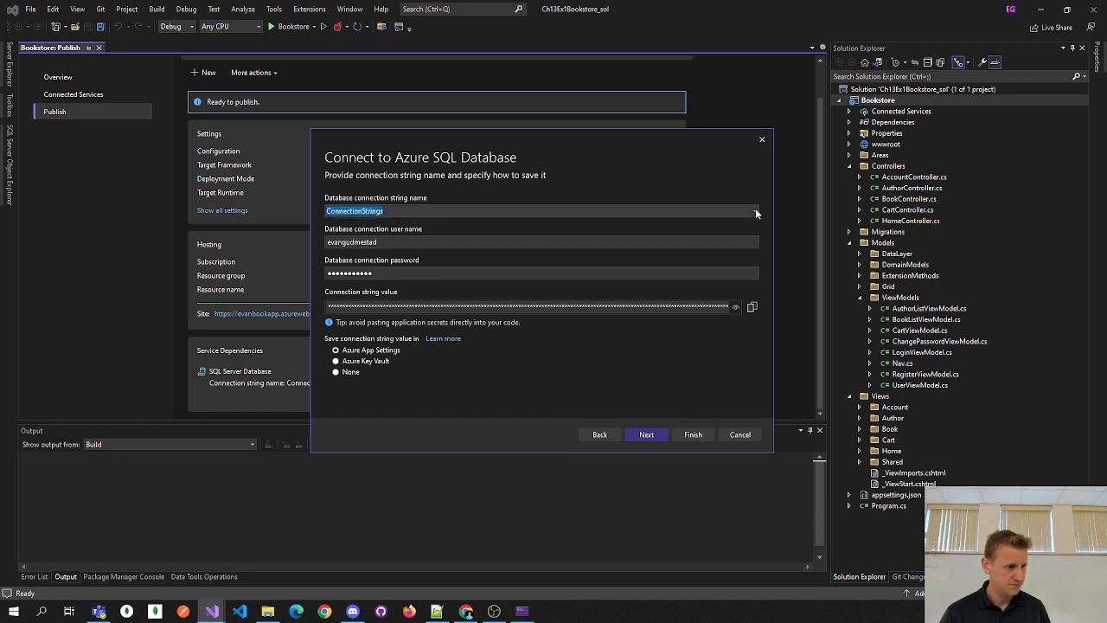
click(388, 209)
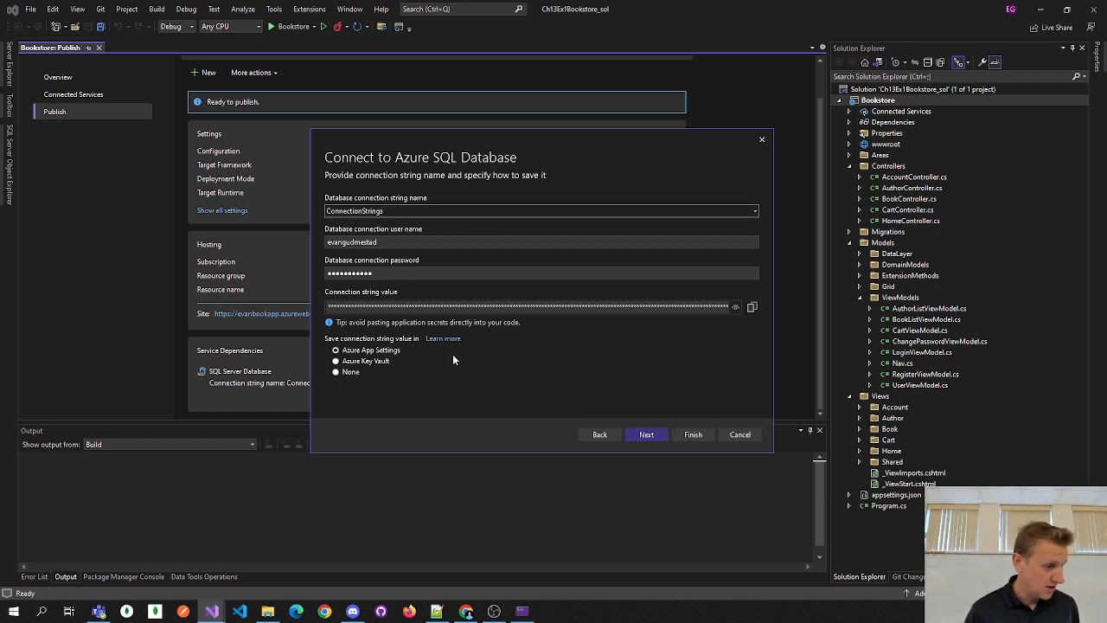
click(645, 435)
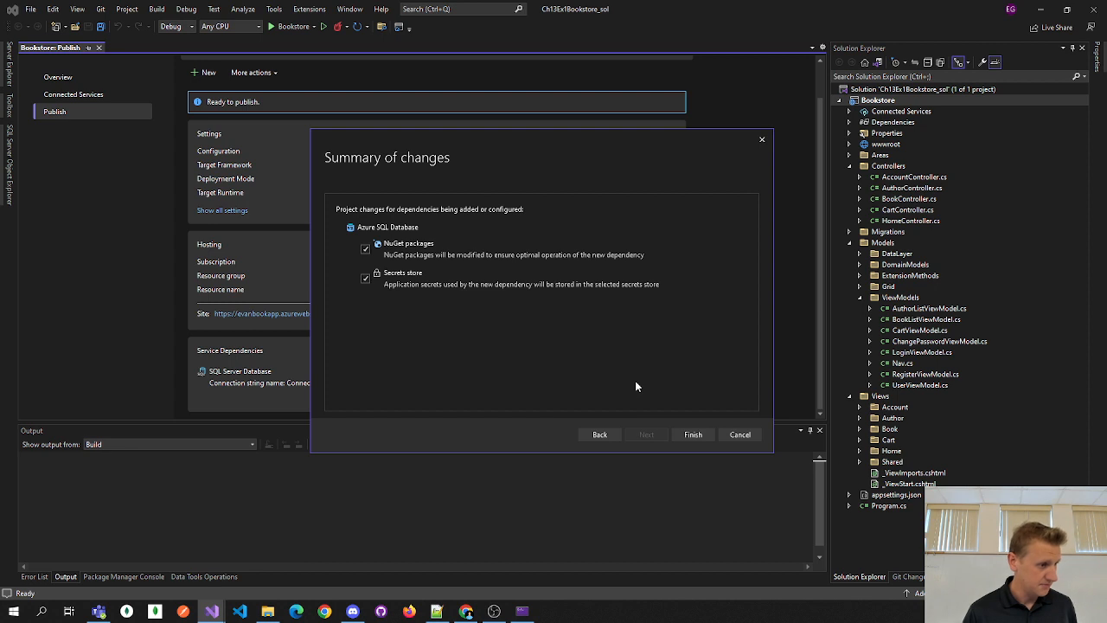
- Finish the summary so the NuGet packages install and the mssql1 dependency is configured
click(684, 434)
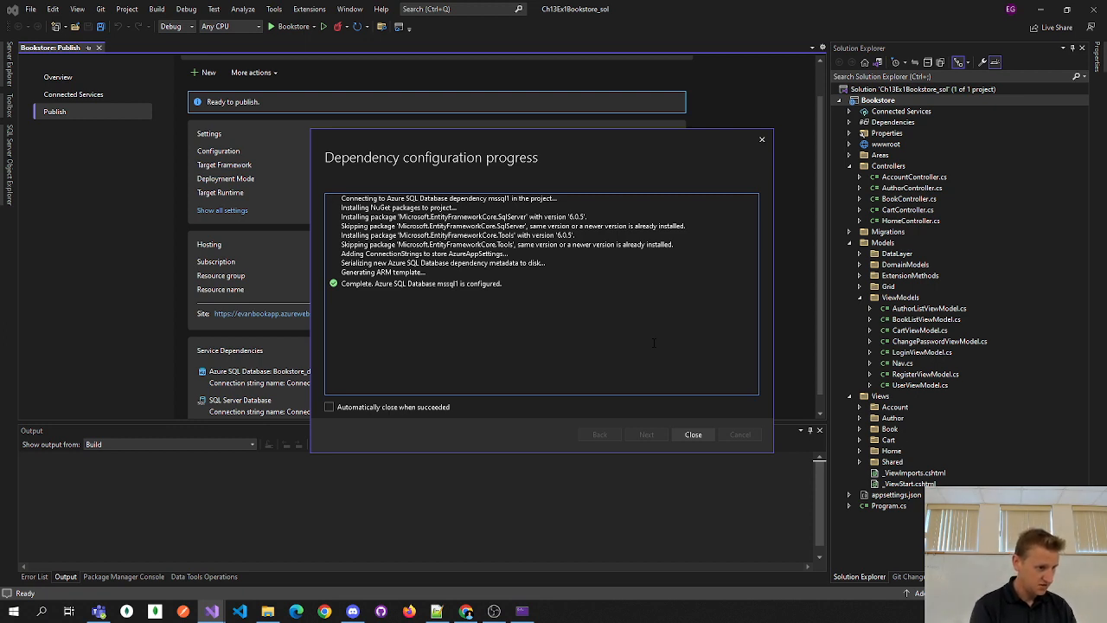
- Close the finished configuration progress and review the publish page showing Bookstore_db connected
click(692, 434)
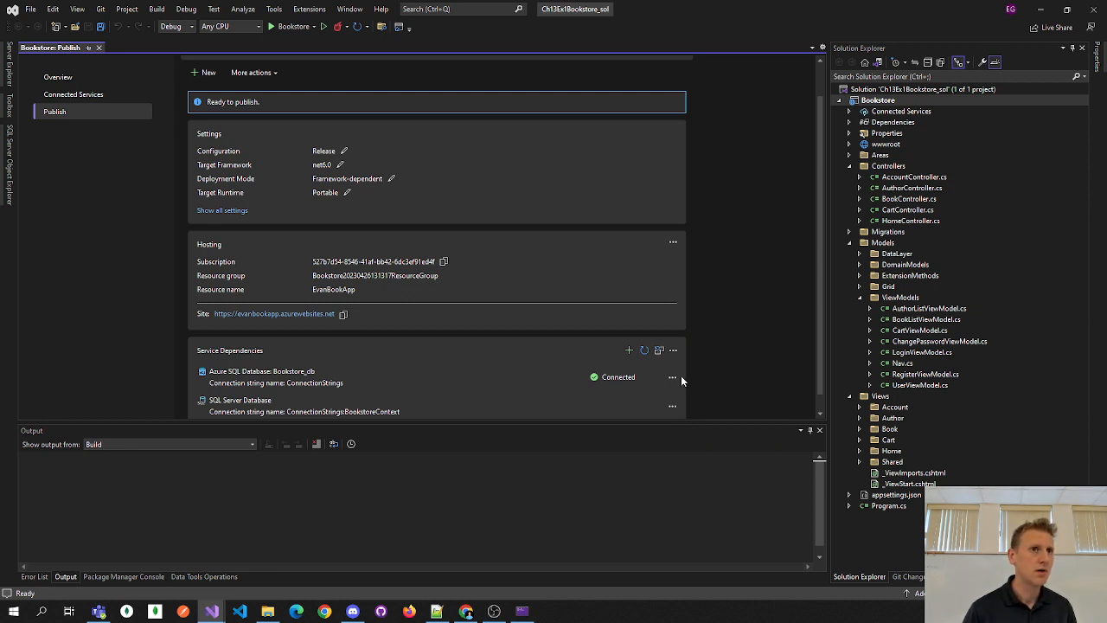
click(494, 611)
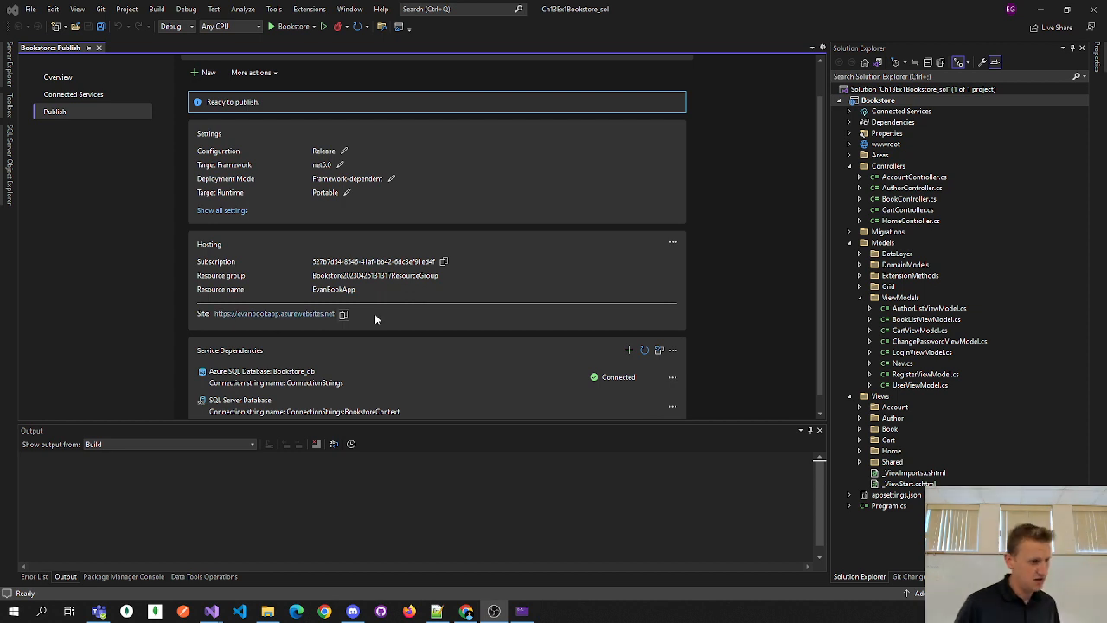
scroll(413, 308, down, 1)
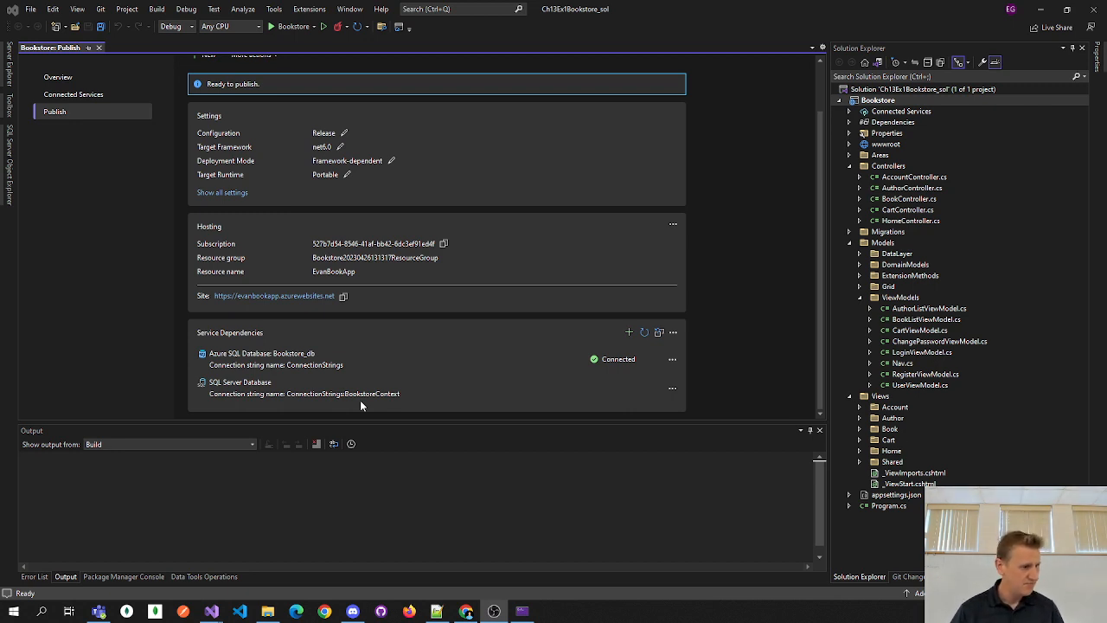
scroll(377, 293, up, 2)
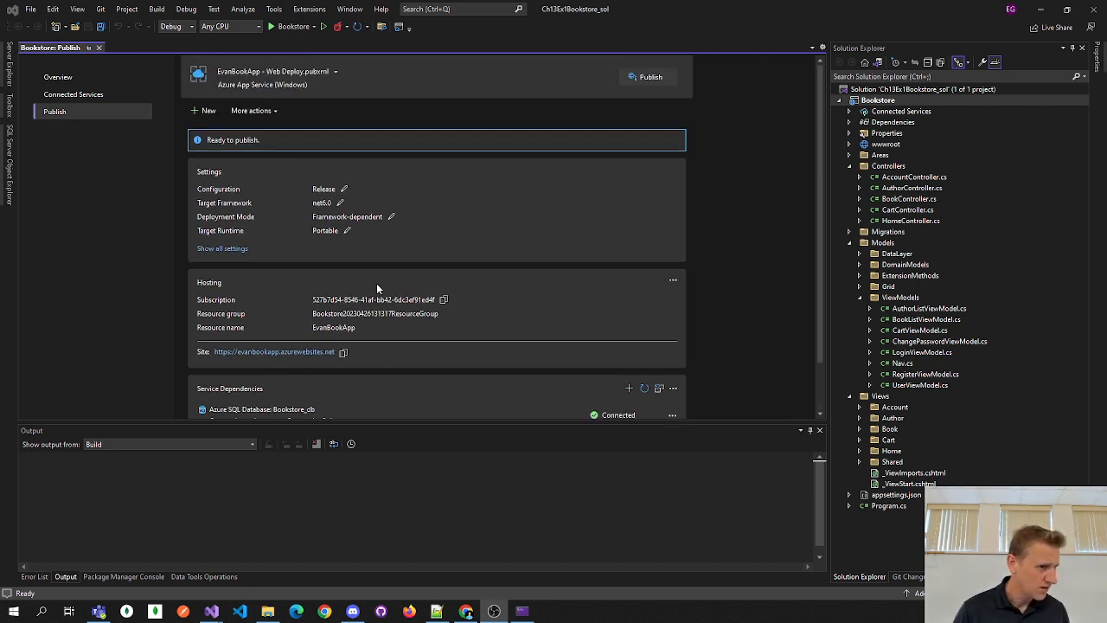
- Bring up the EvanBookApp publish profile's More actions menu
click(275, 115)
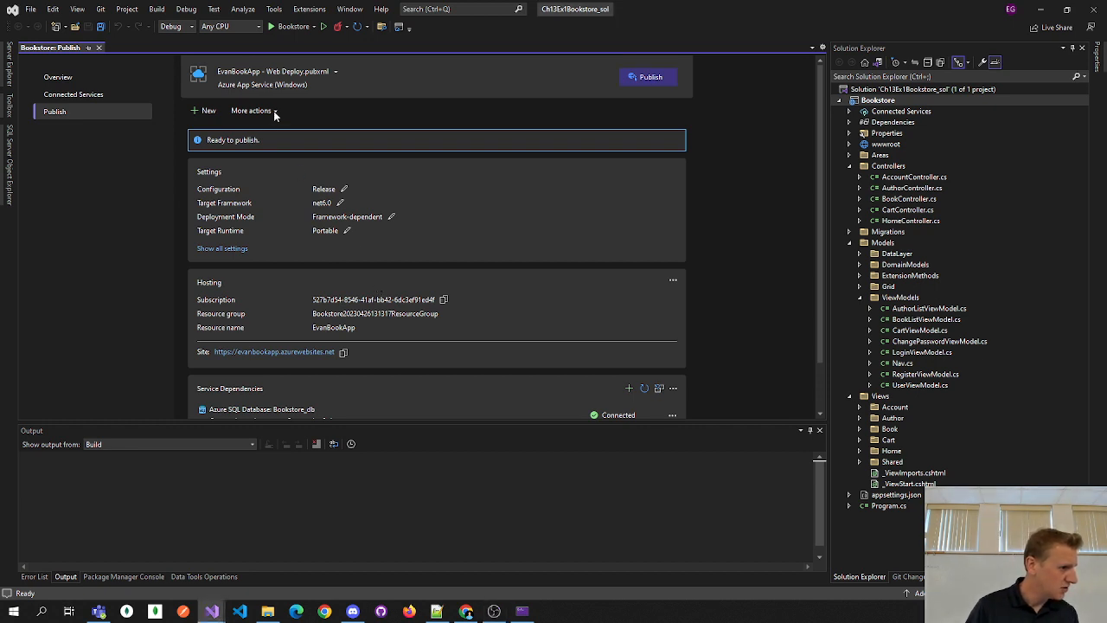
click(275, 111)
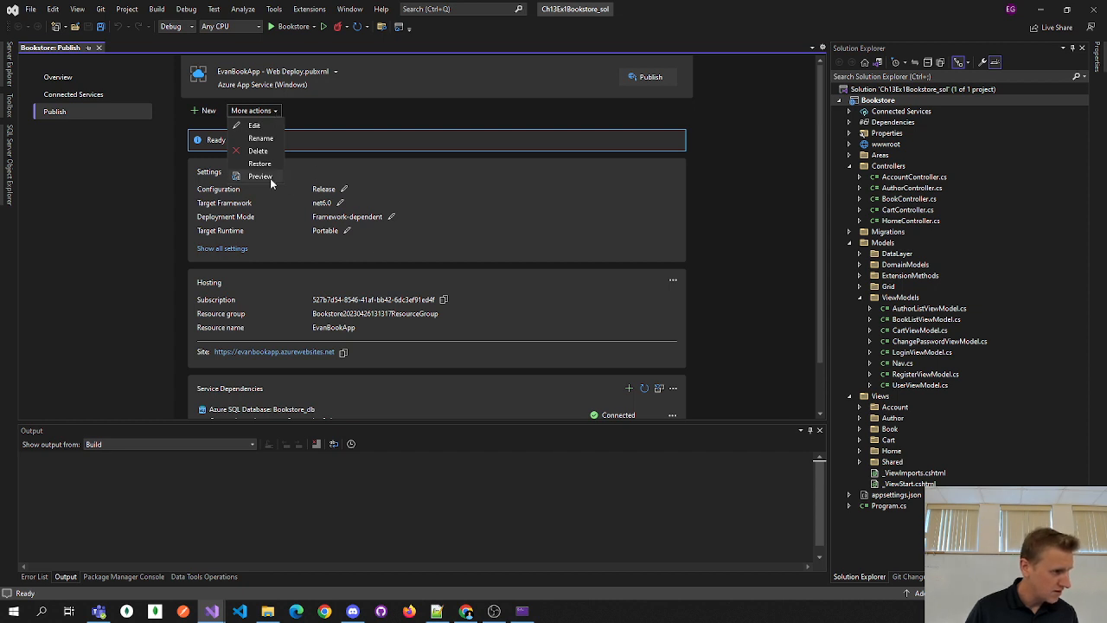
click(794, 182)
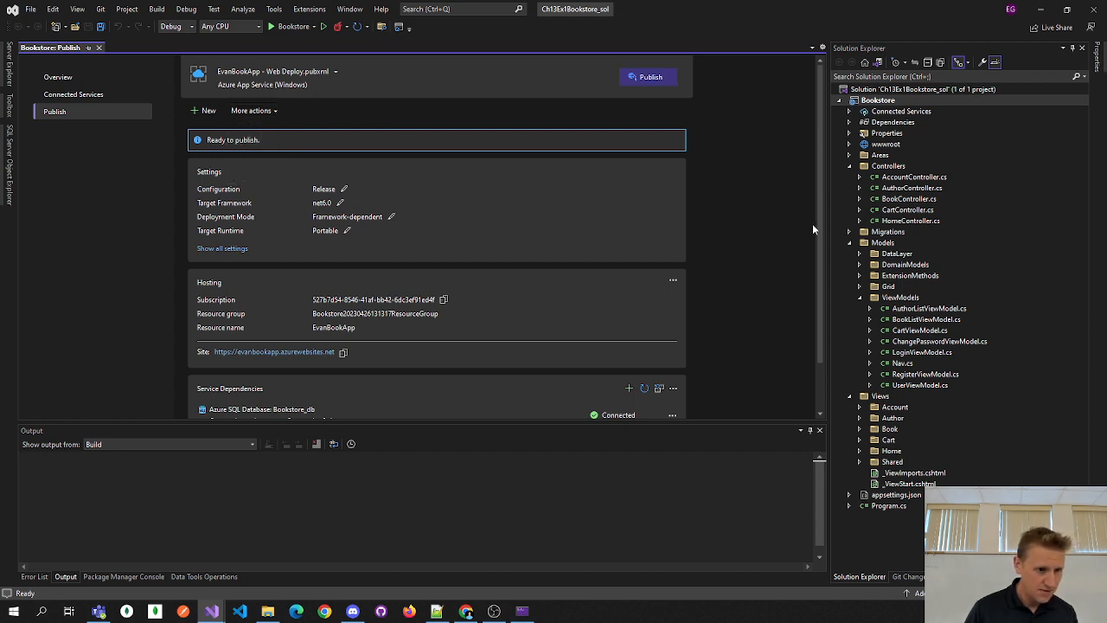
scroll(814, 257, down, 1)
scroll(814, 270, up, 1)
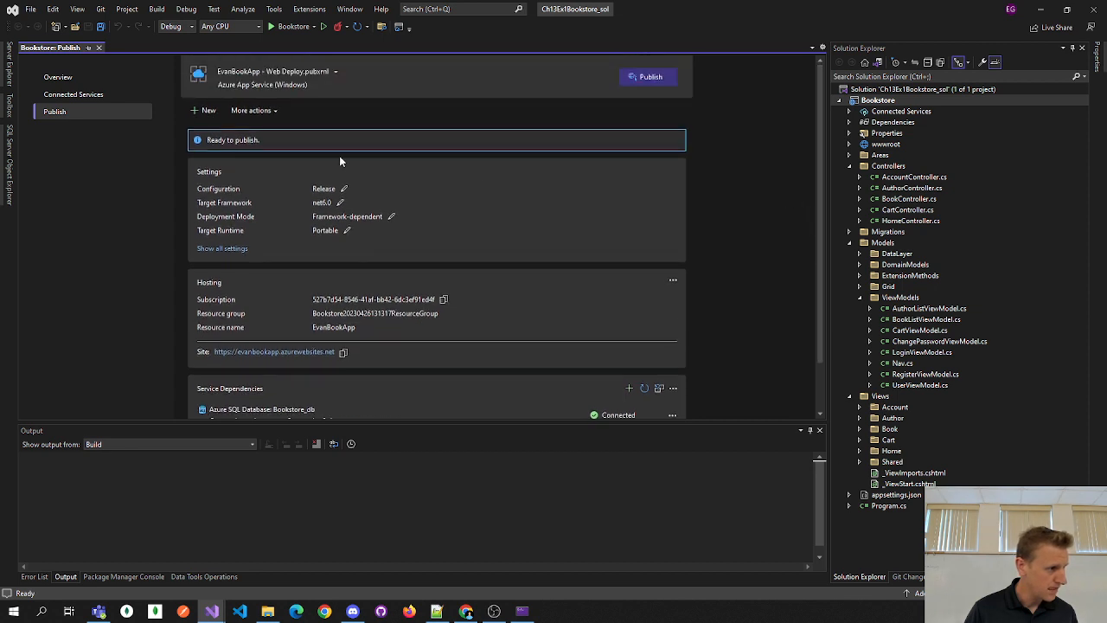
click(274, 110)
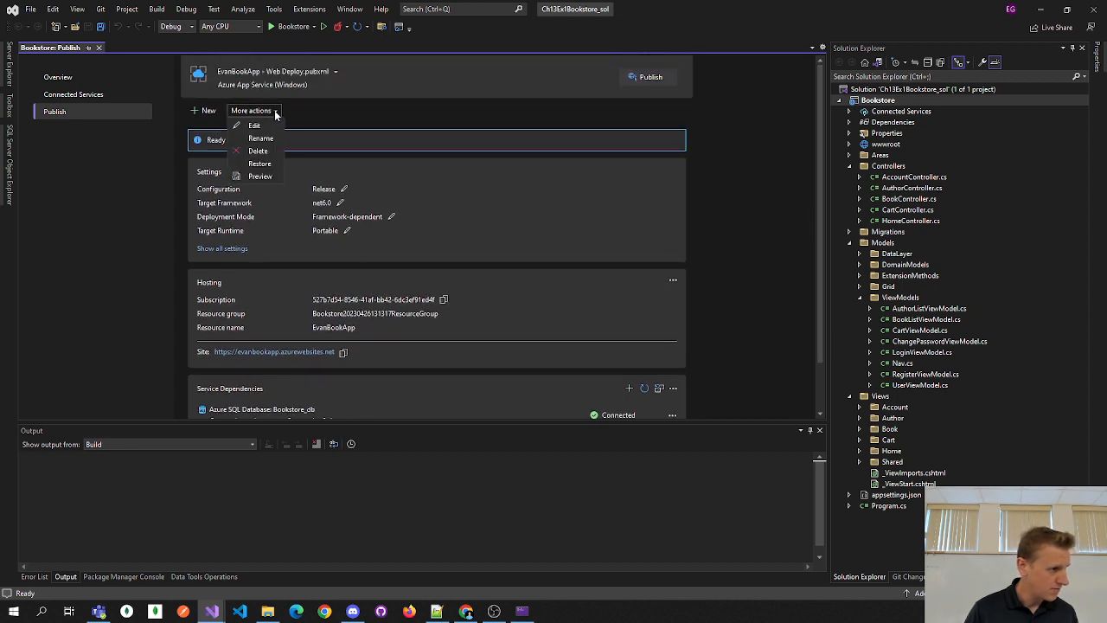
- Edit the profile, use BookstoreContext's connection string at runtime, and inspect the migrations build error
click(266, 125)
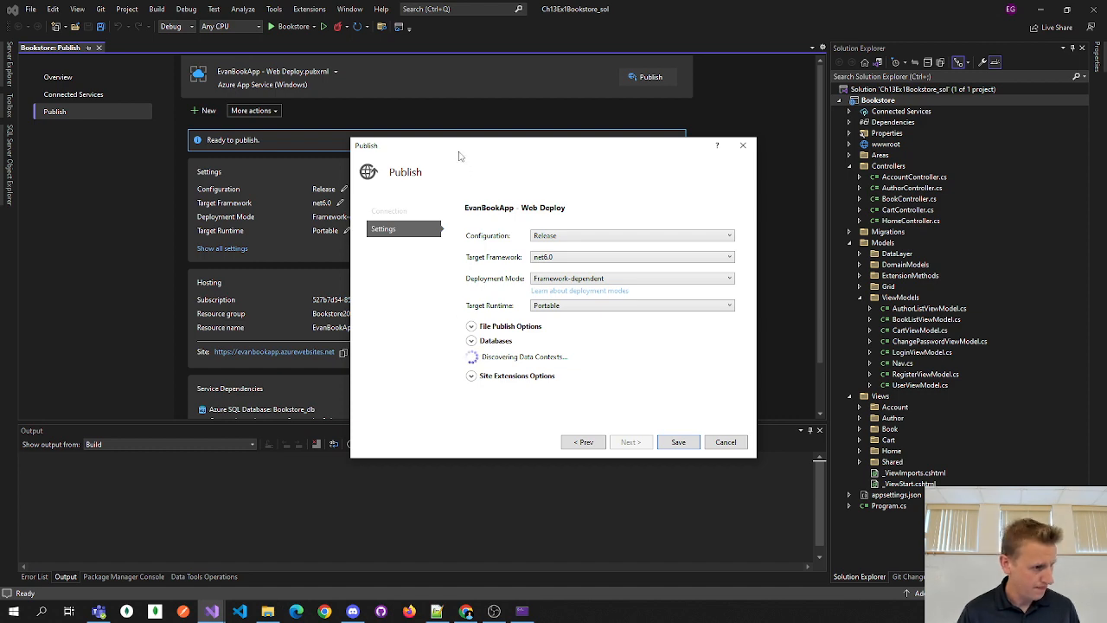
drag(458, 147, 446, 80)
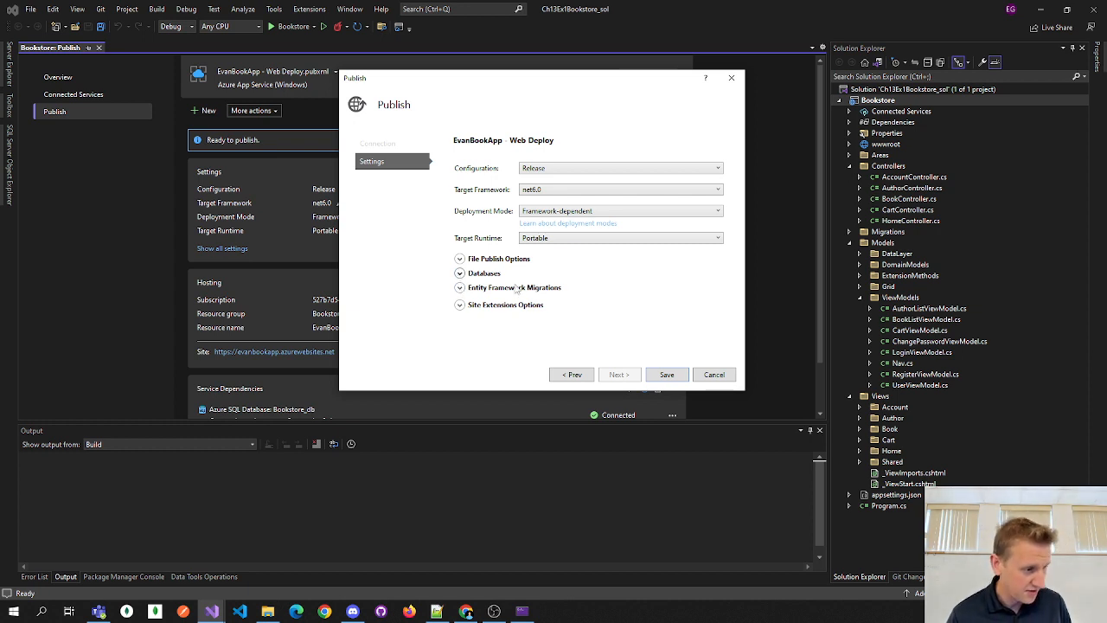
click(461, 273)
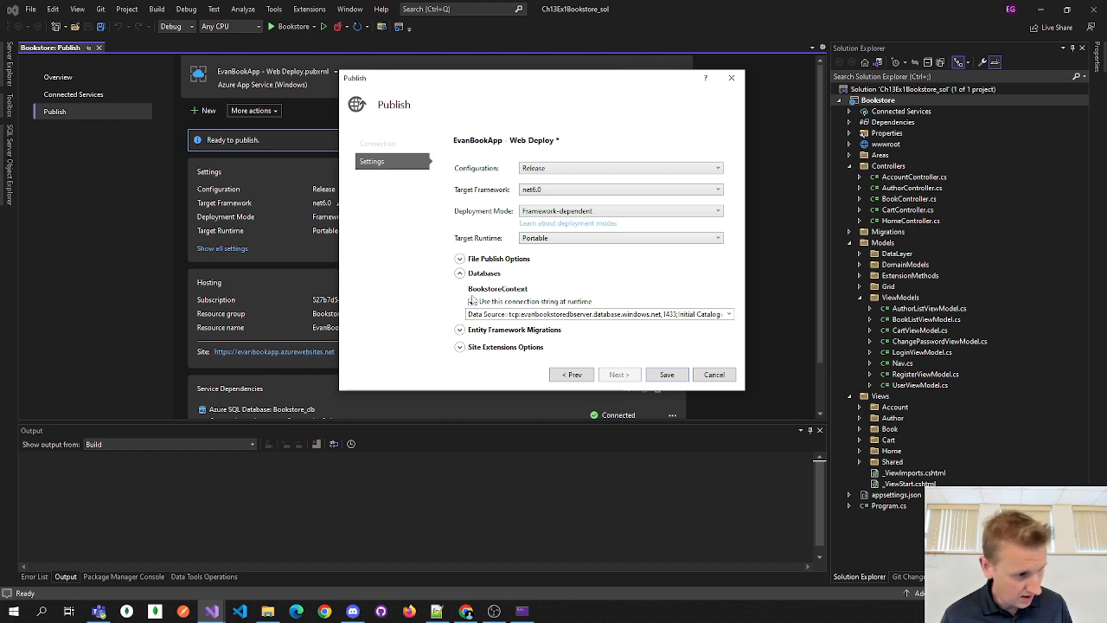
click(460, 330)
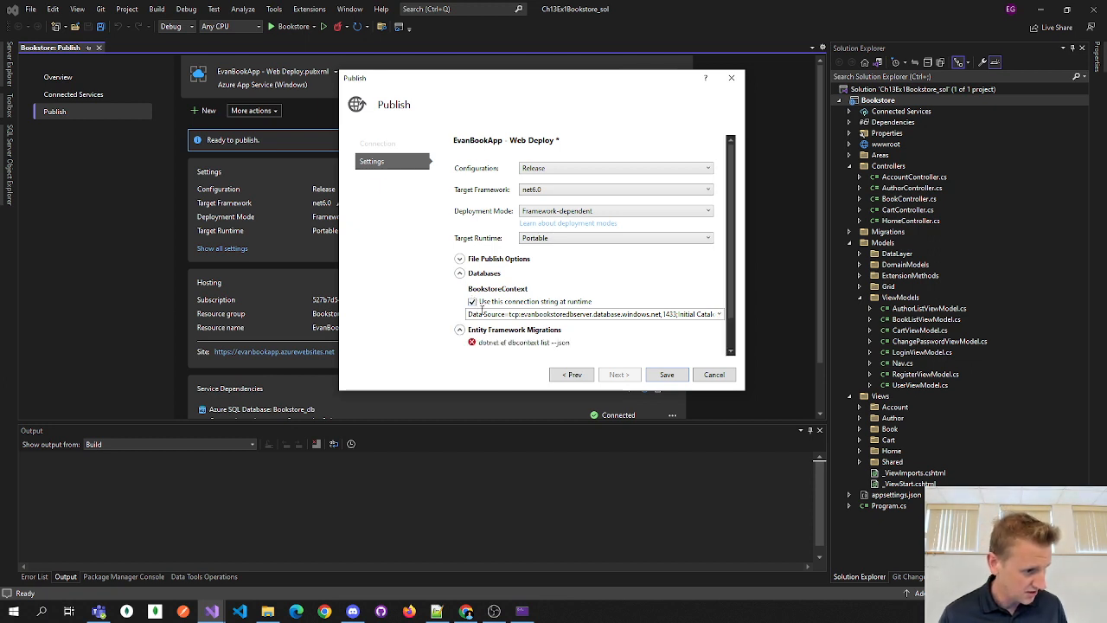
drag(731, 305, 731, 343)
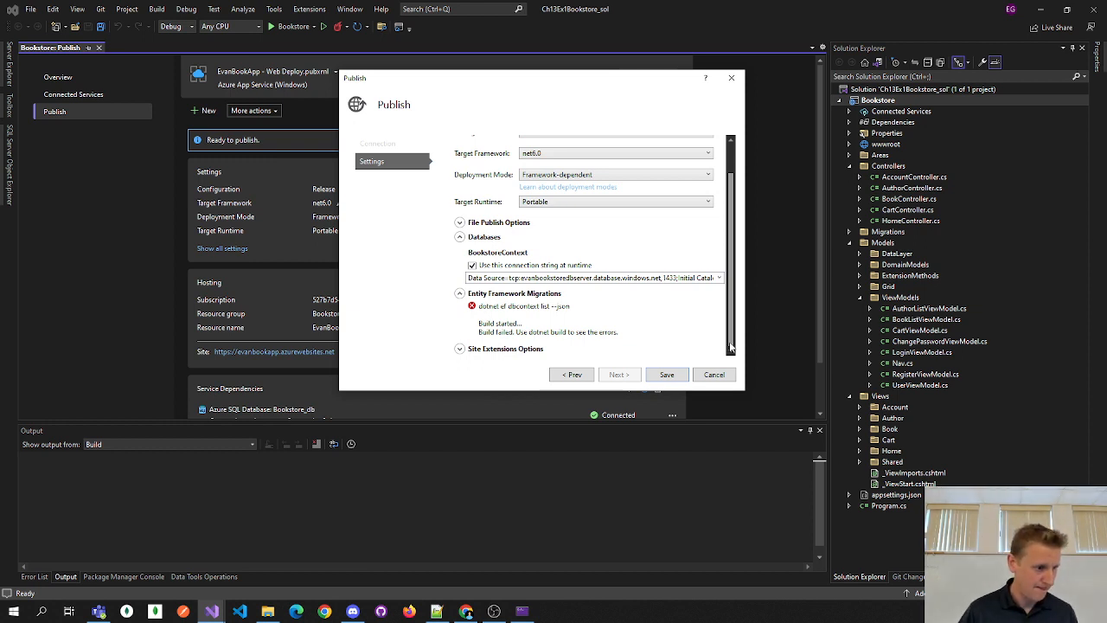
mouse_move(731, 346)
mouse_down()
mouse_move(731, 305)
mouse_move(731, 338)
mouse_up()
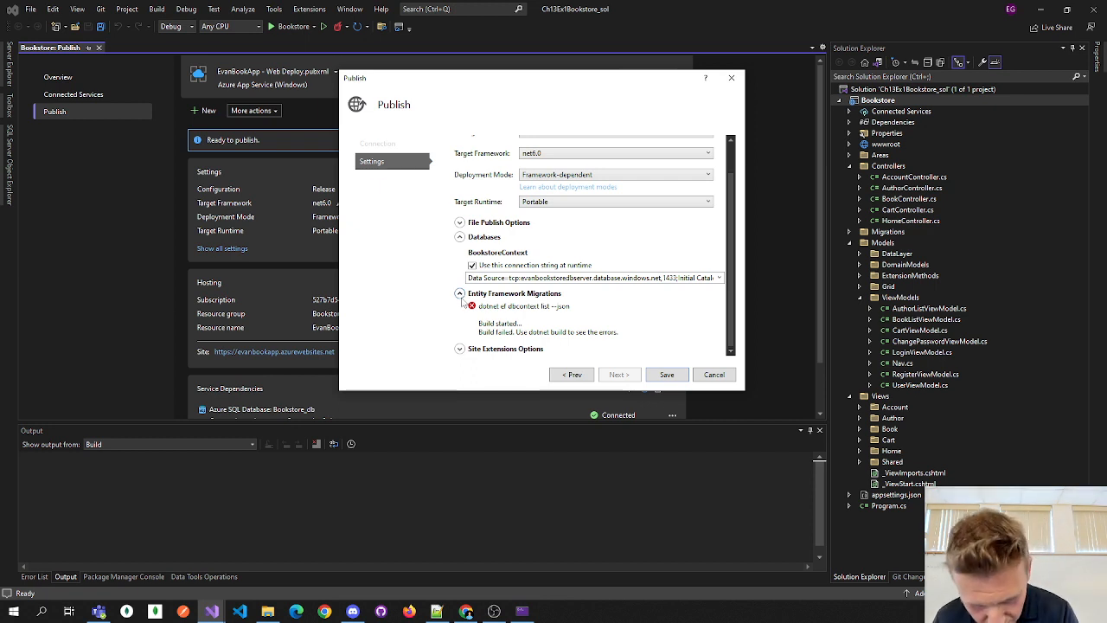
click(460, 294)
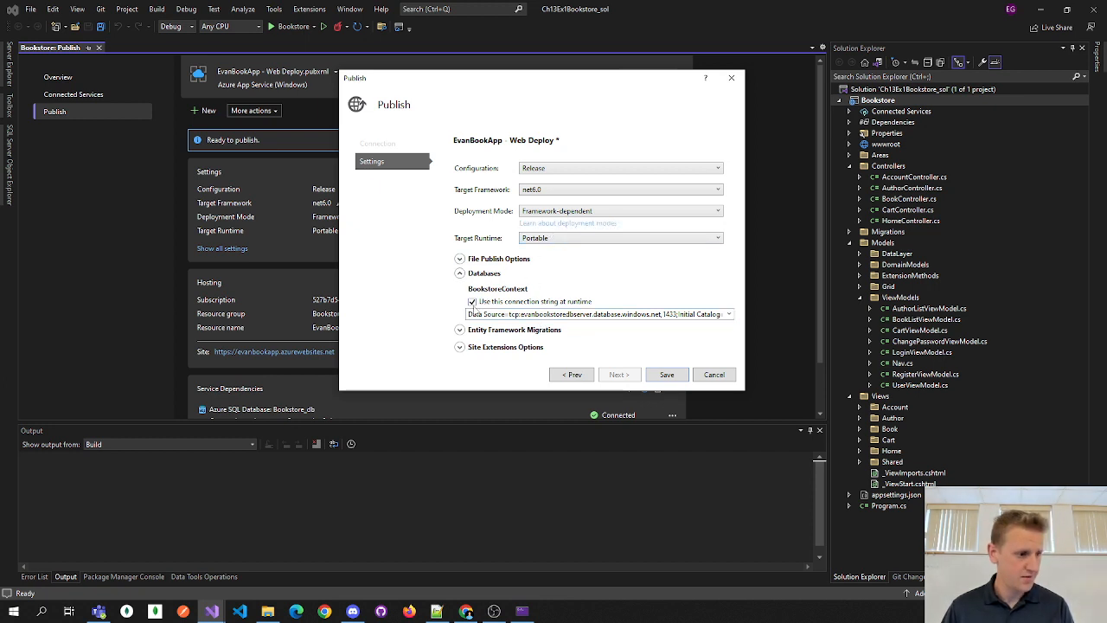
click(460, 331)
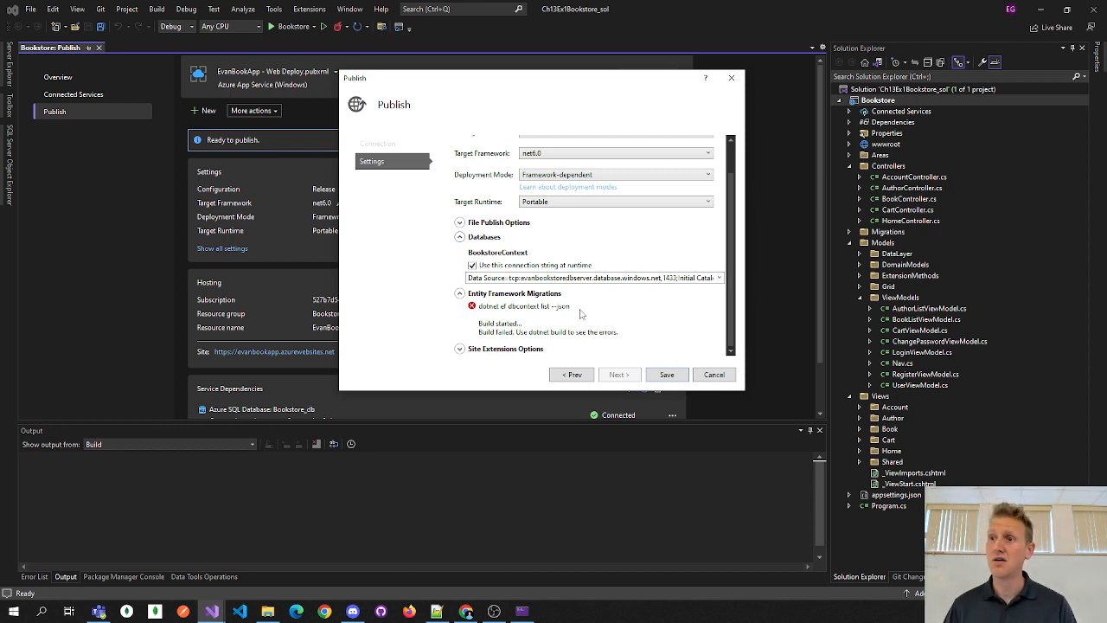
scroll(728, 302, up, 2)
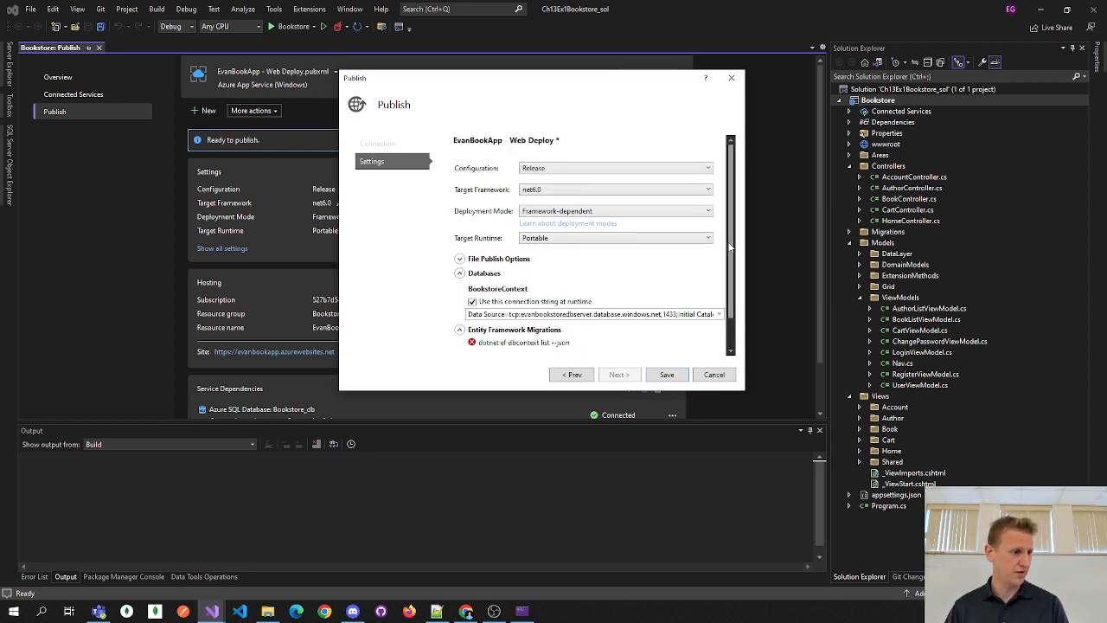
- Cancel the publish settings and build the Bookstore solution with 1 succeeded, 0 failed
click(714, 376)
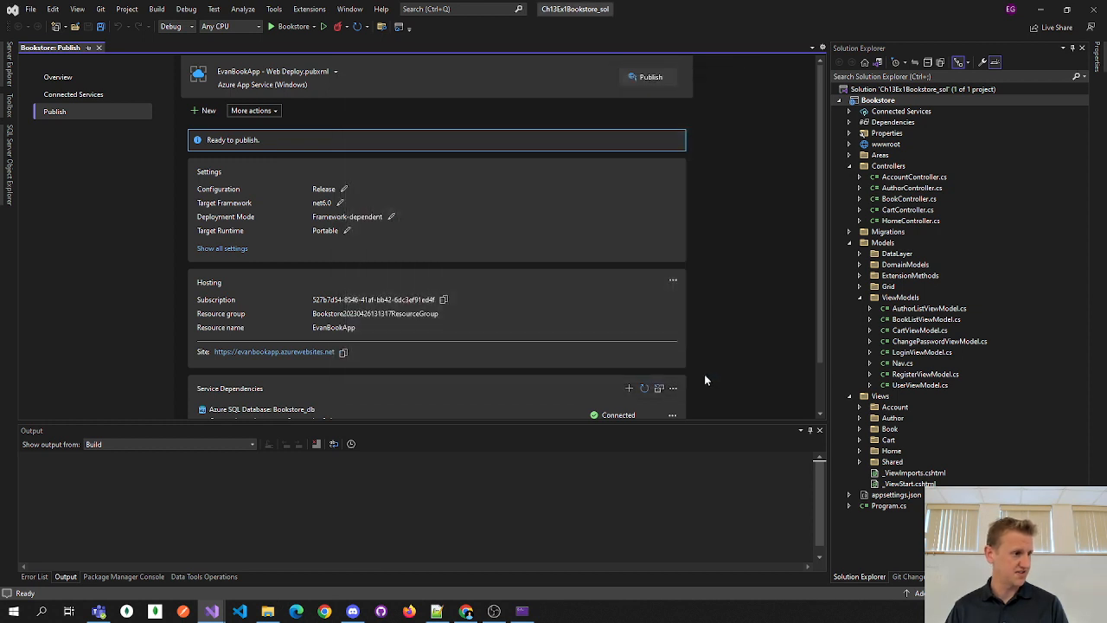
click(156, 9)
click(169, 22)
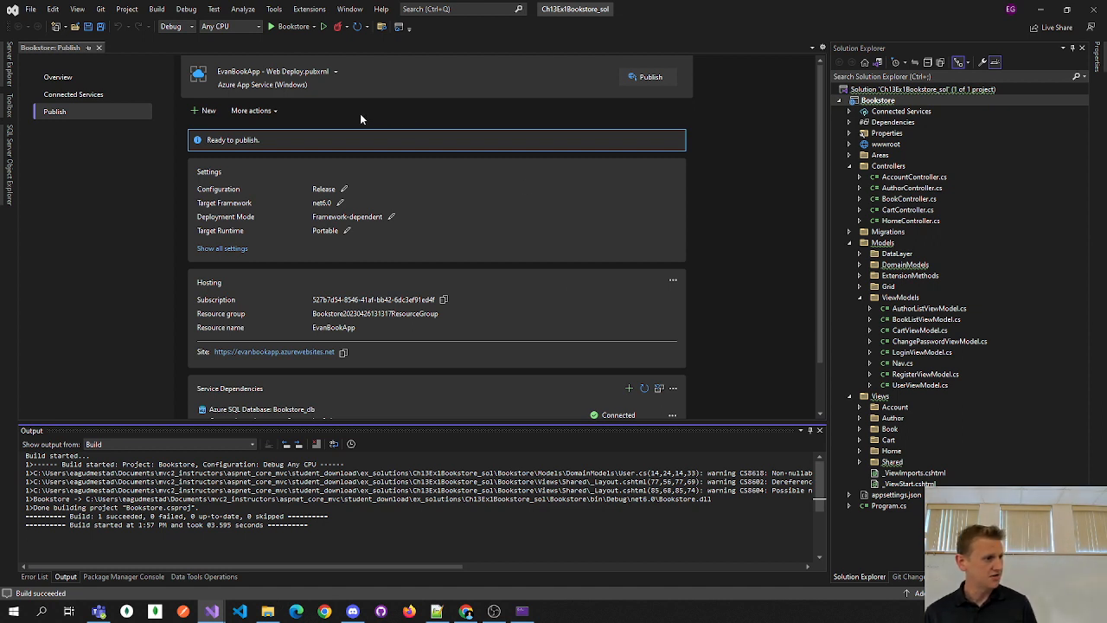
click(278, 113)
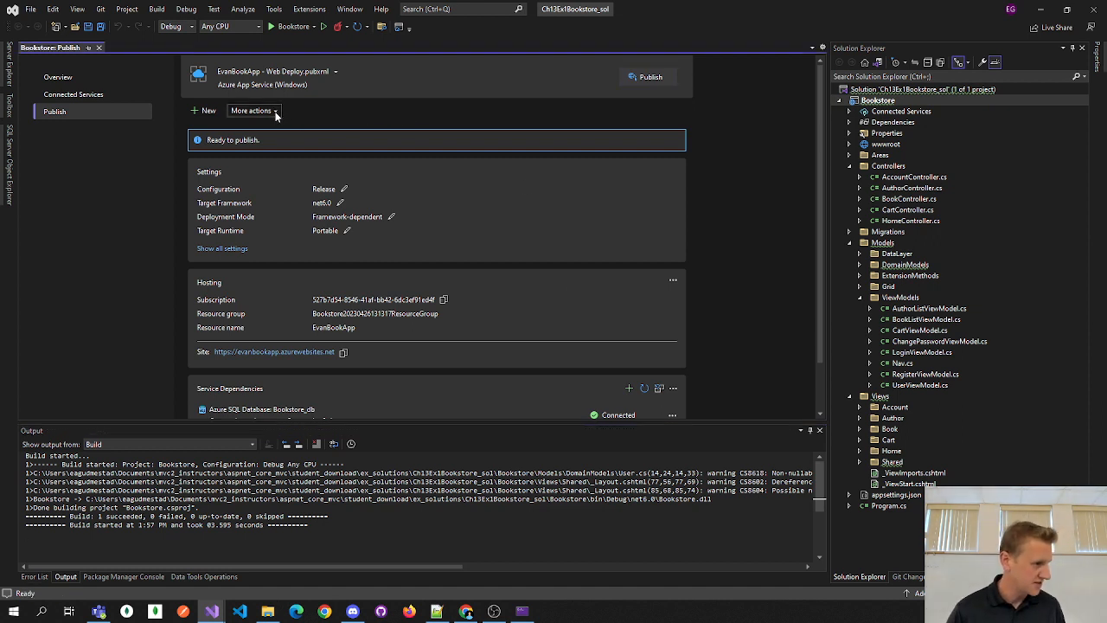
- Reopen the publish settings and use the existing Azure BookstoreContext connection string at runtime
click(264, 111)
click(257, 127)
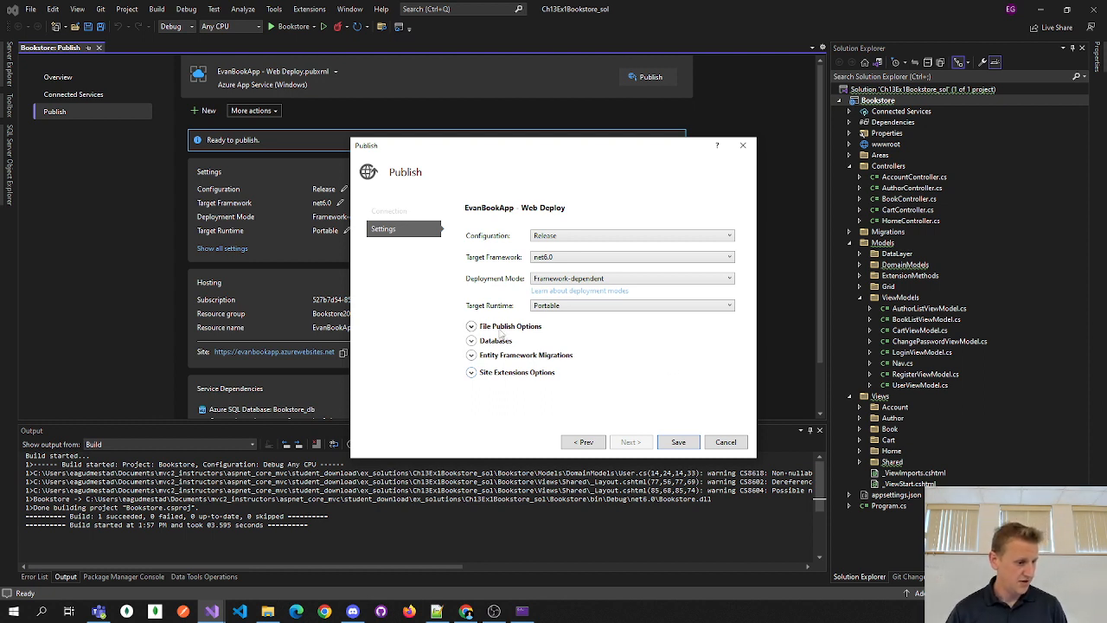
click(471, 340)
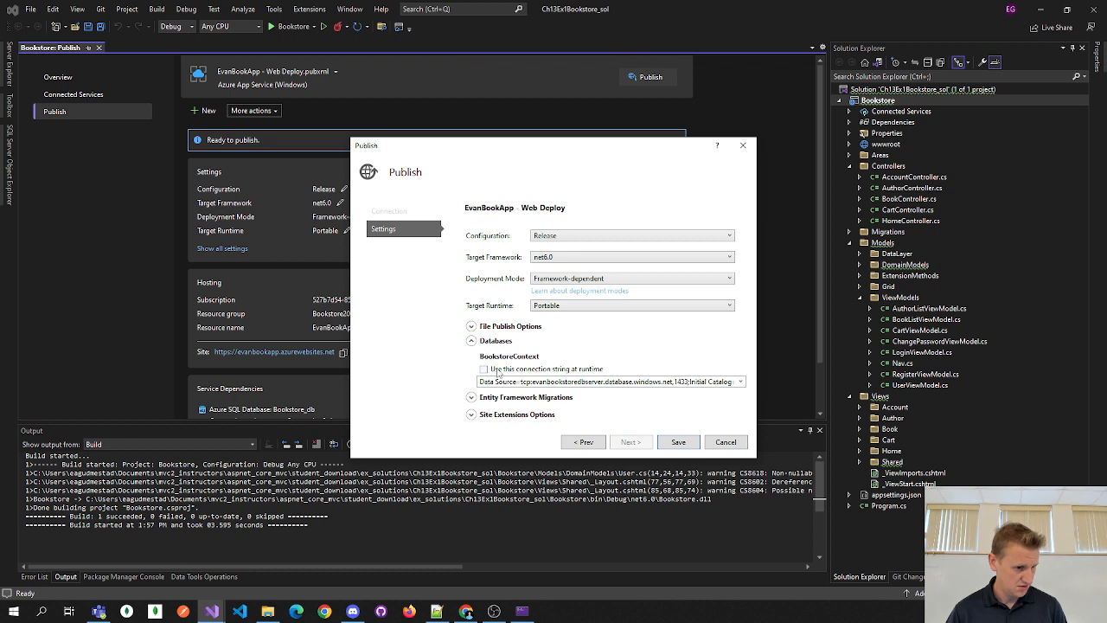
click(485, 370)
click(740, 382)
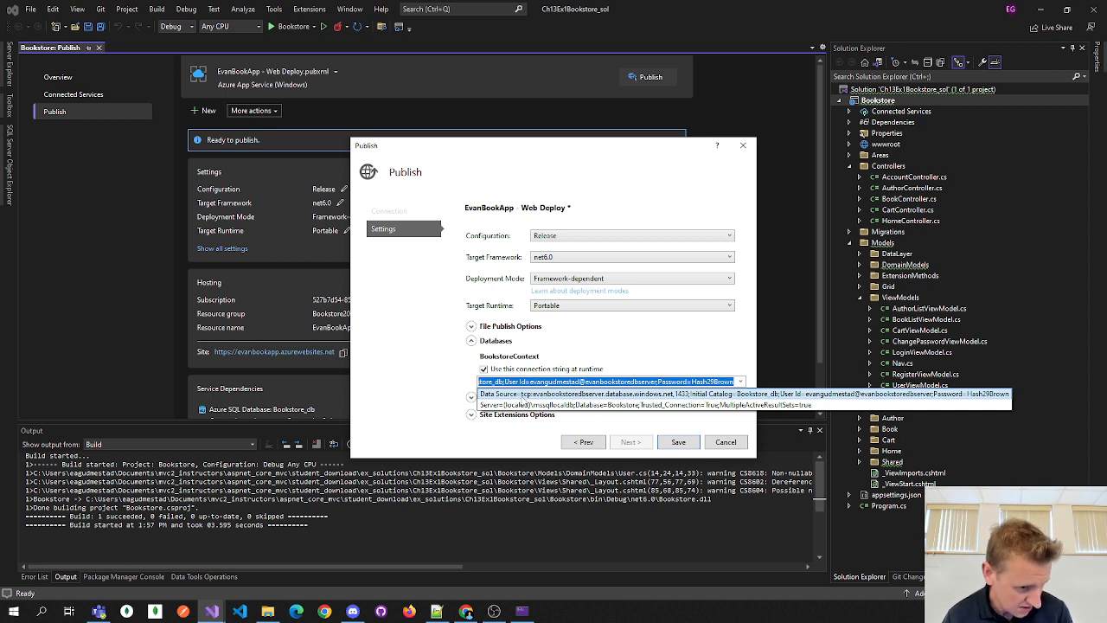
click(523, 395)
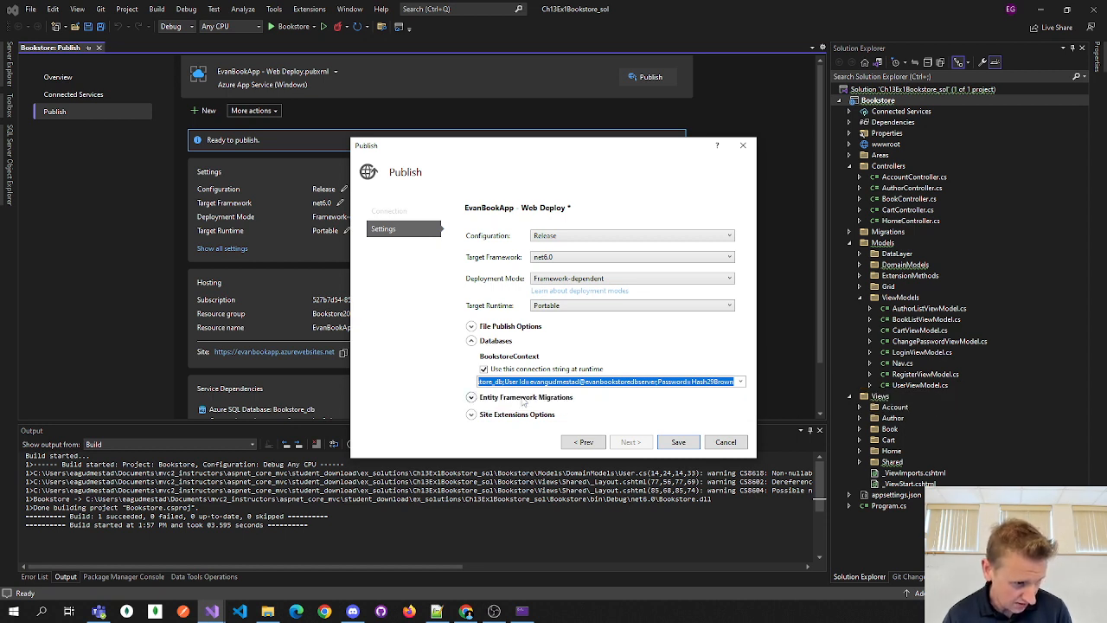
- Toggle the runtime connection string off and on, then view the Entity Framework Migrations settings
click(483, 370)
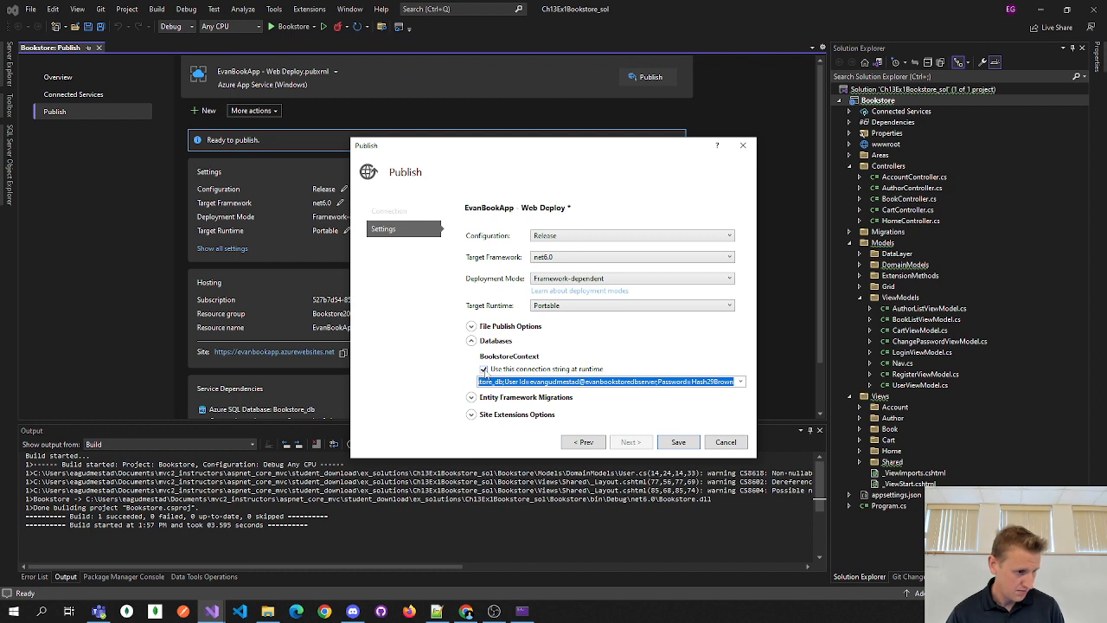
click(485, 371)
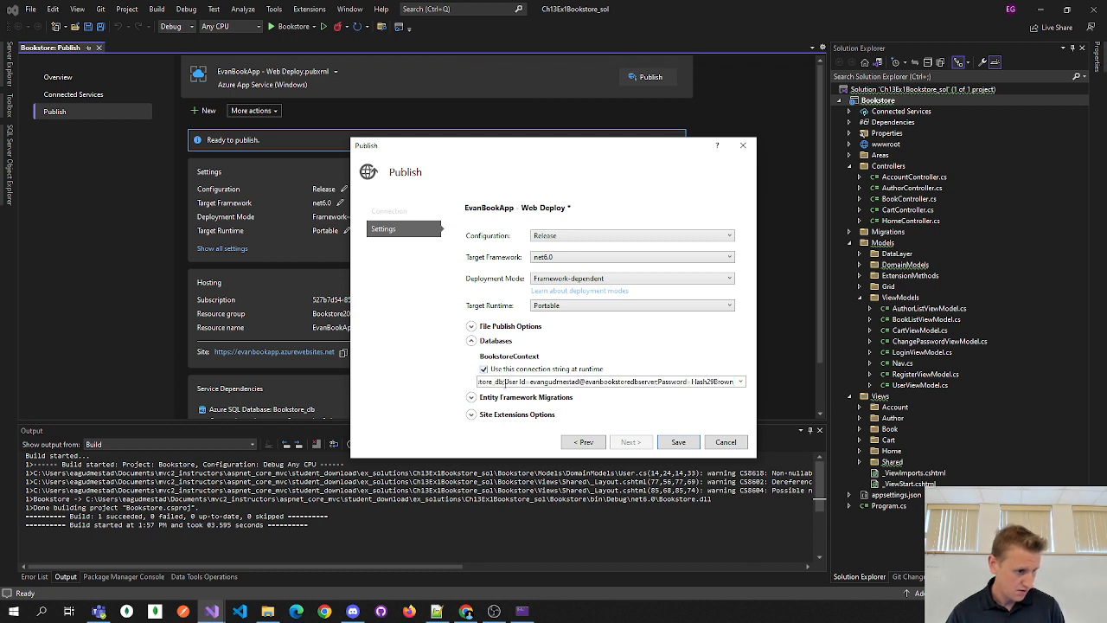
mouse_move(515, 387)
mouse_down()
mouse_move(450, 387)
mouse_move(500, 387)
mouse_up()
click(500, 387)
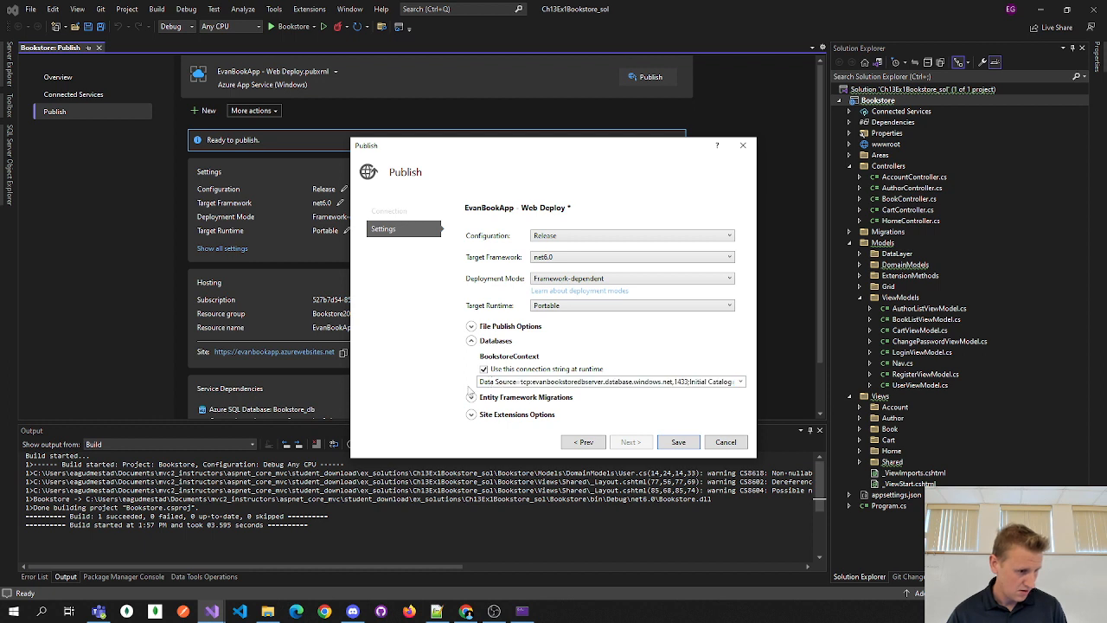
click(471, 398)
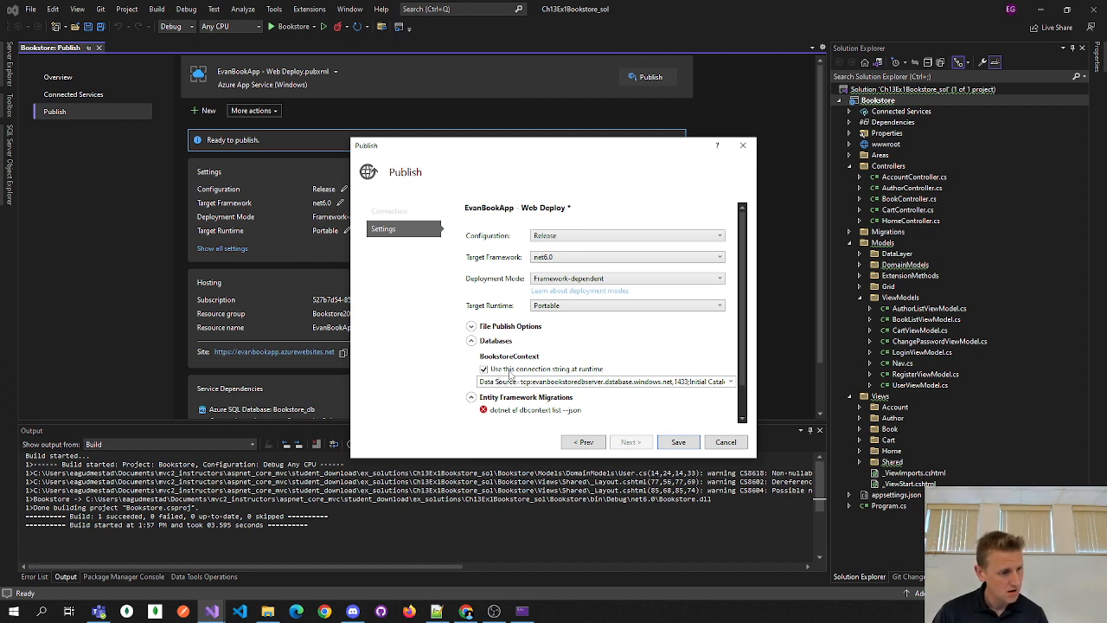
drag(742, 345, 741, 381)
- Cancel the publish settings and close the running Bookstore app's console window
click(725, 442)
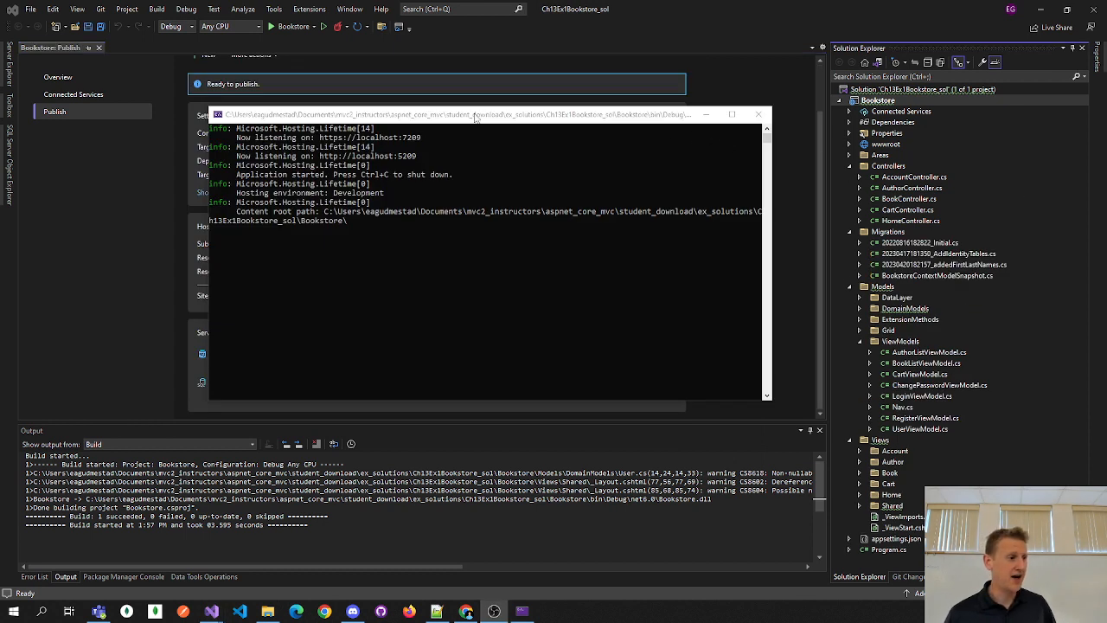
click(398, 115)
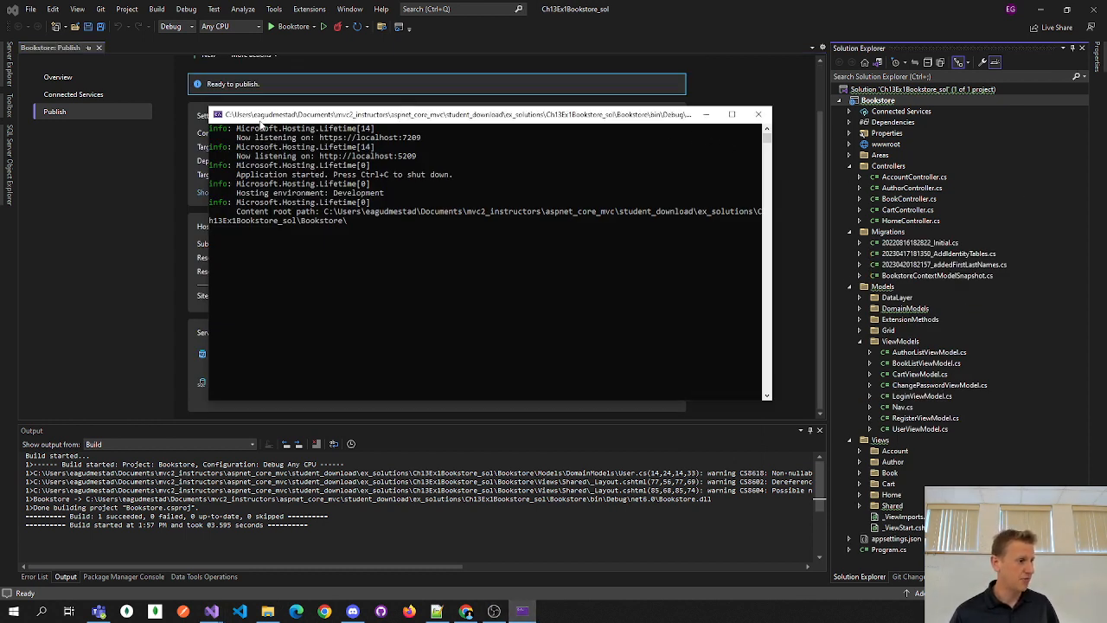
click(758, 115)
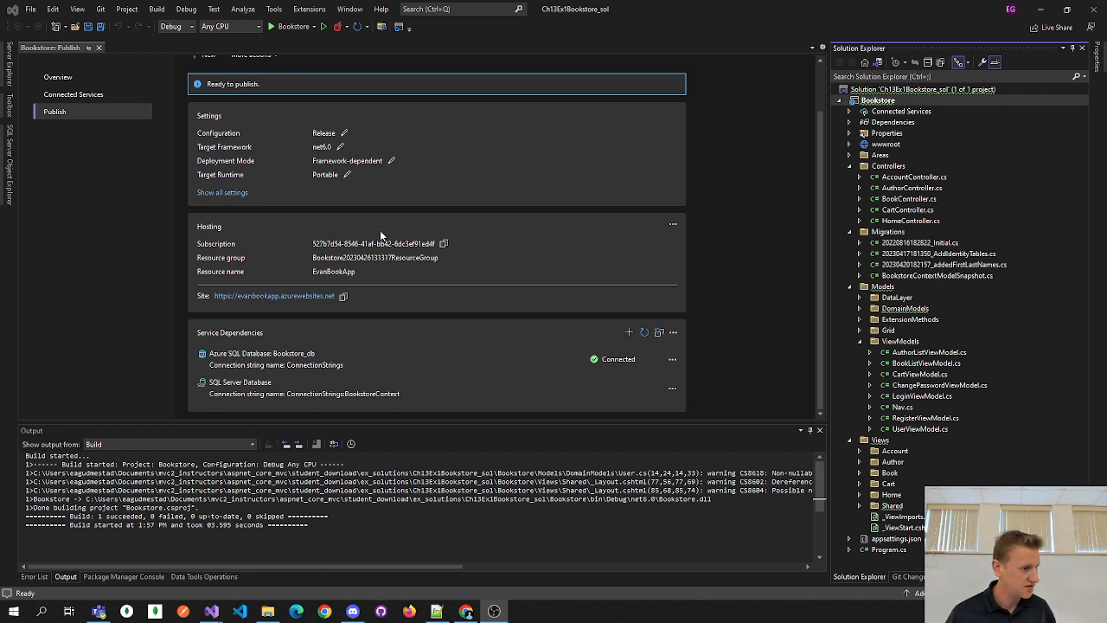
scroll(298, 109, up, 1)
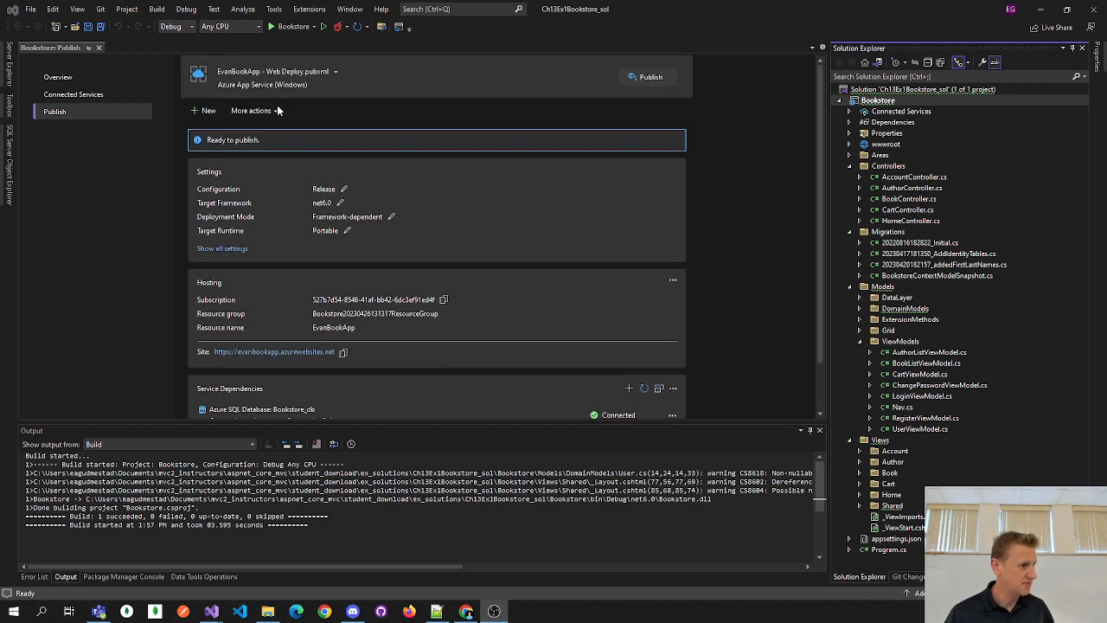
- Reopen the profile settings and apply migrations on publish using the Azure database connection string
click(277, 107)
click(330, 142)
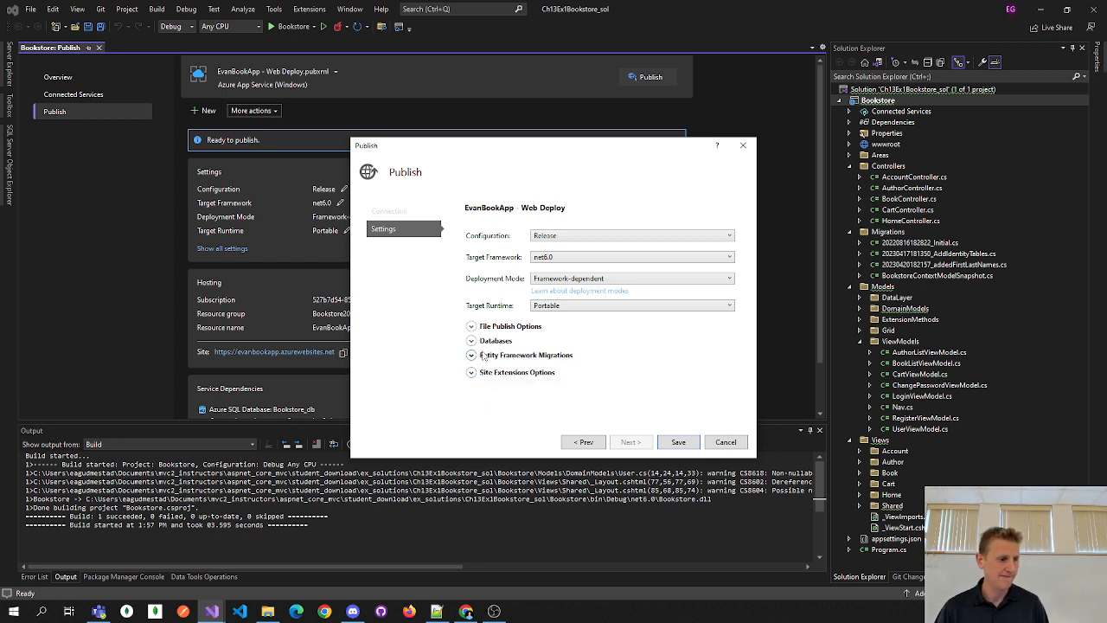
click(472, 341)
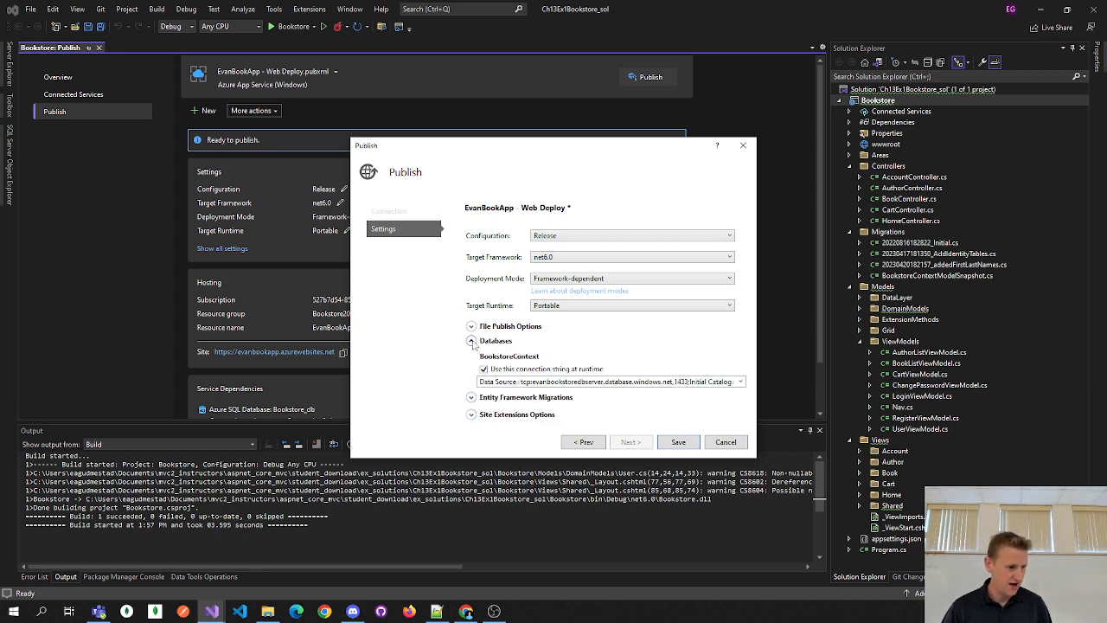
click(472, 341)
click(472, 356)
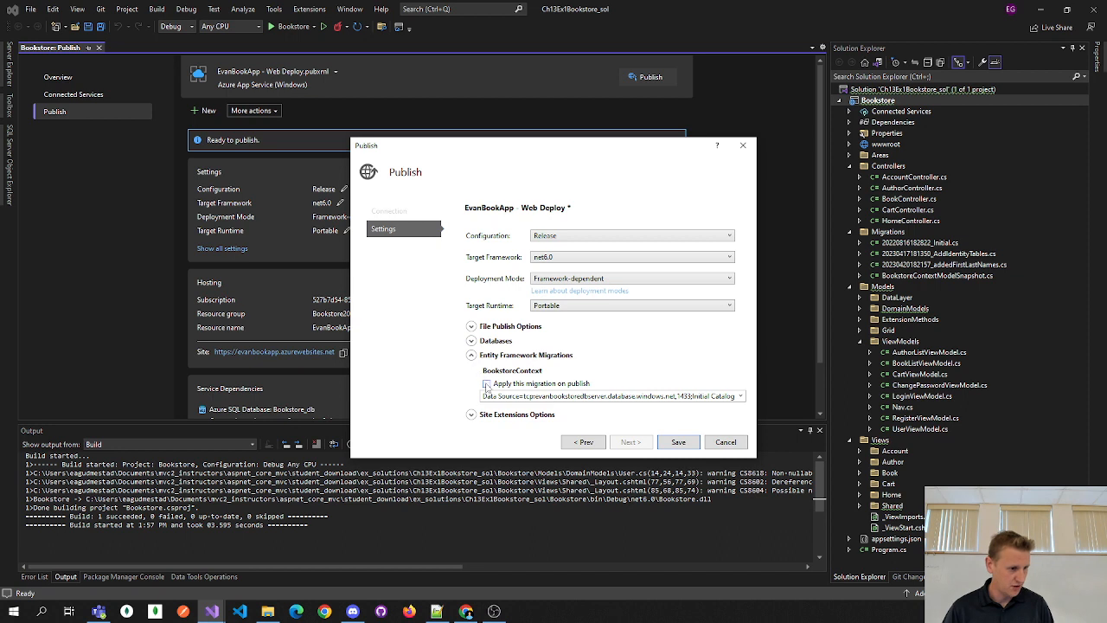
click(486, 383)
click(740, 397)
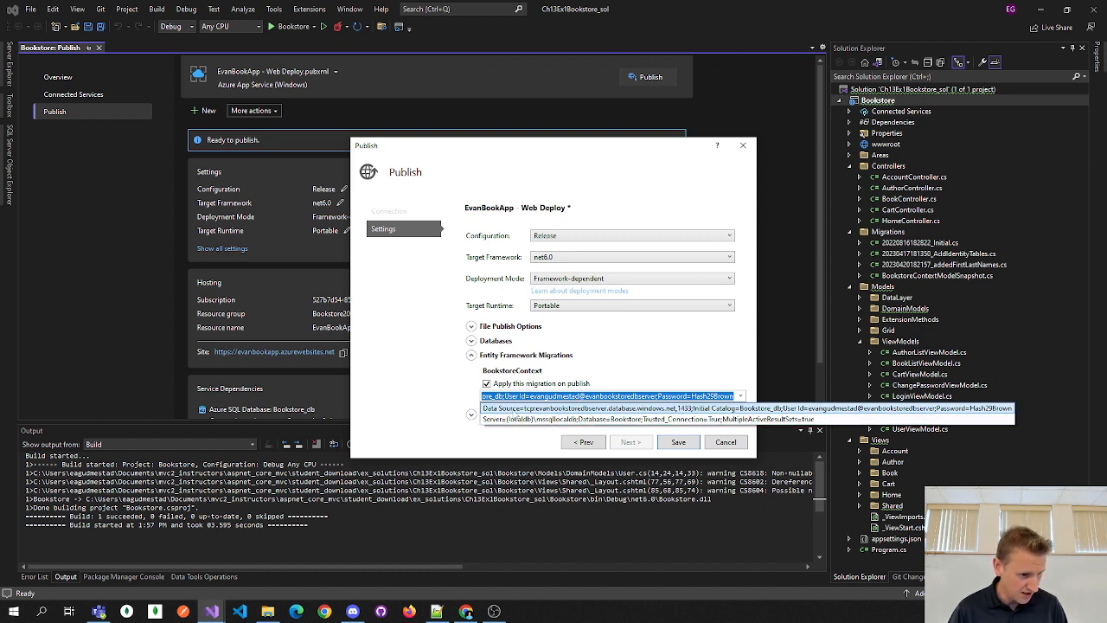
click(514, 410)
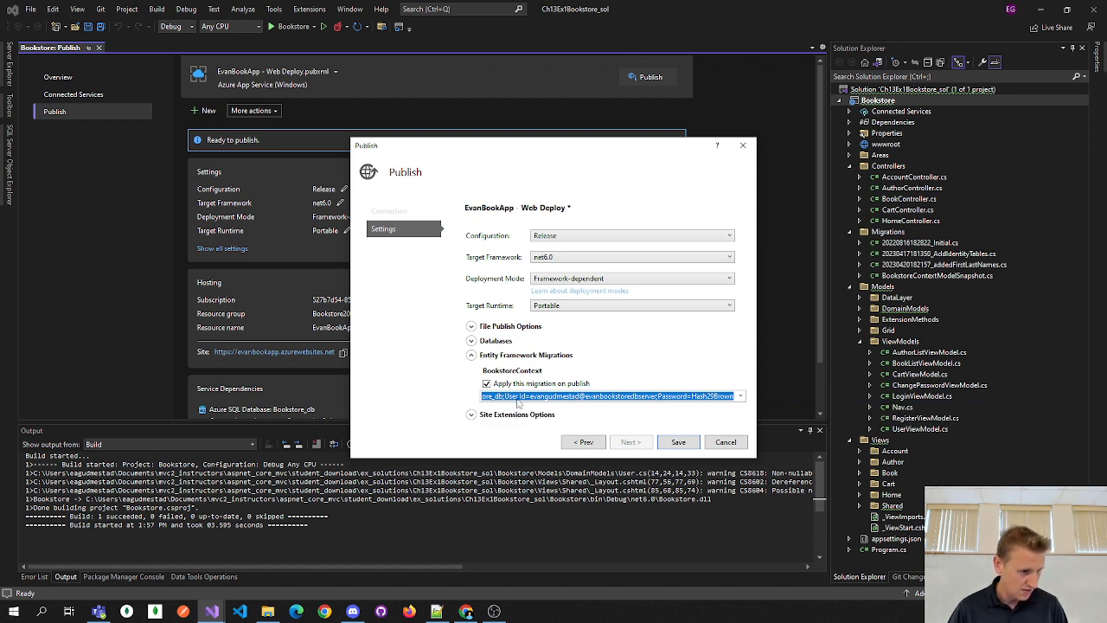
click(519, 398)
drag(514, 396, 410, 395)
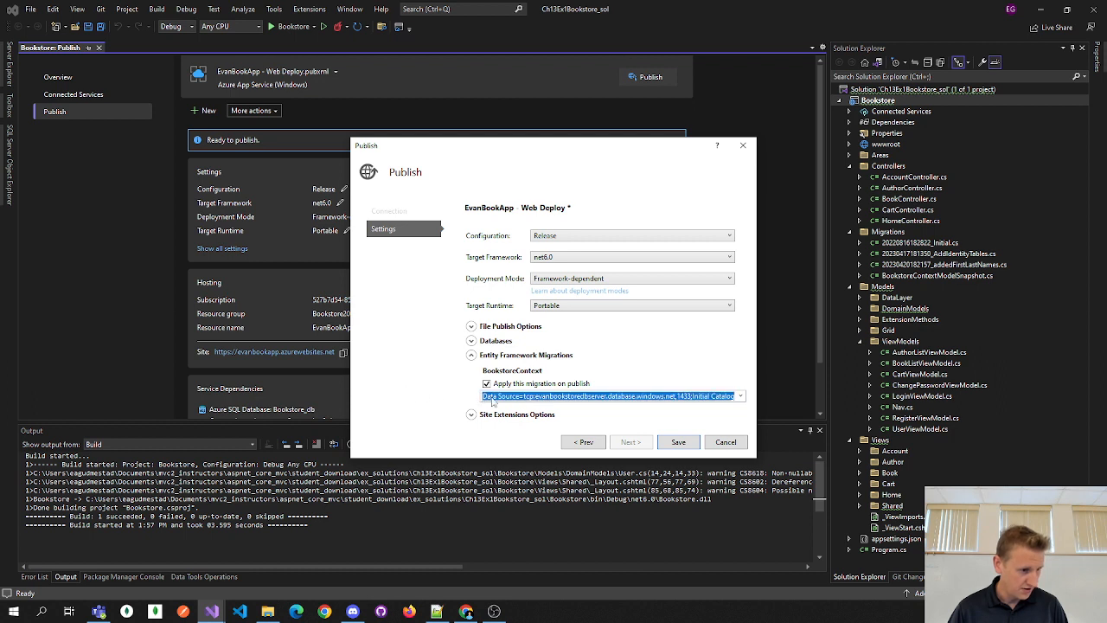
click(492, 397)
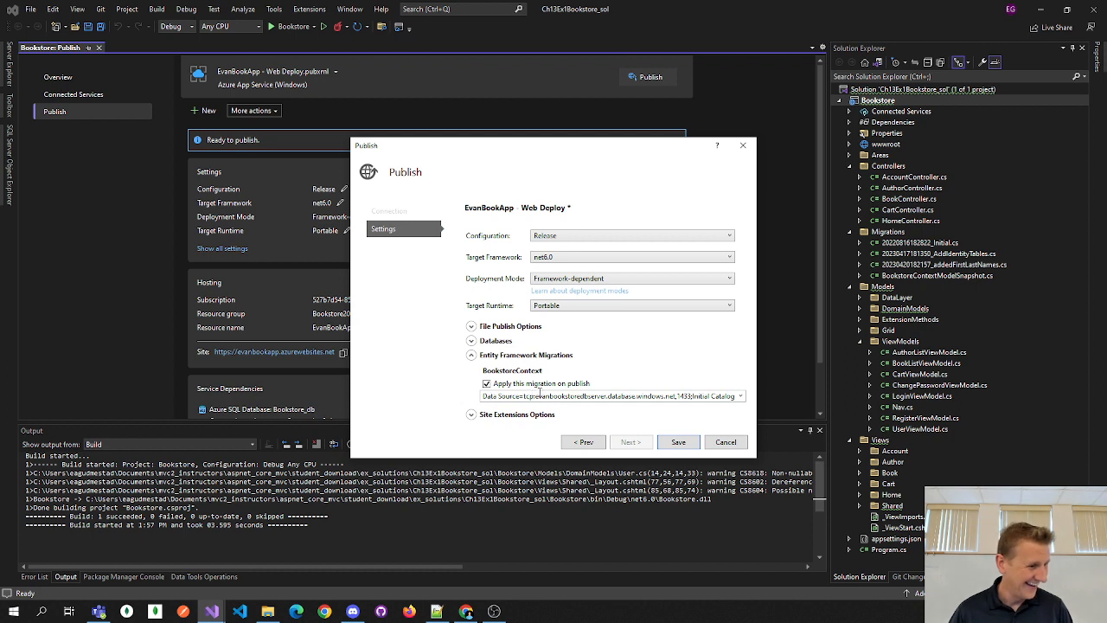
- Check the site extensions options and save the publish profile settings
click(471, 356)
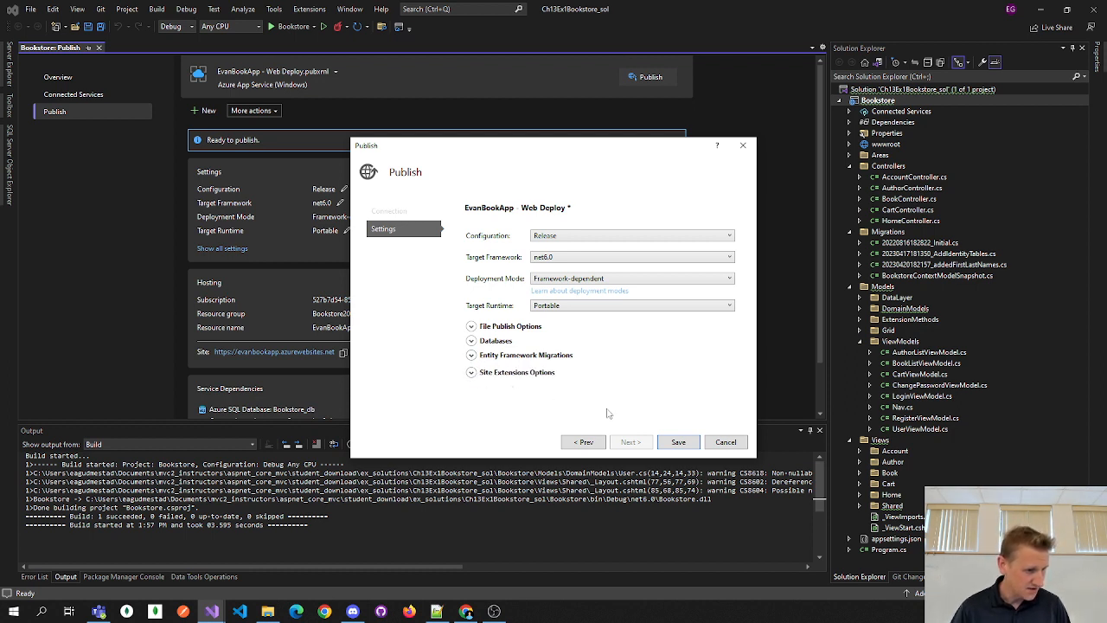
click(472, 373)
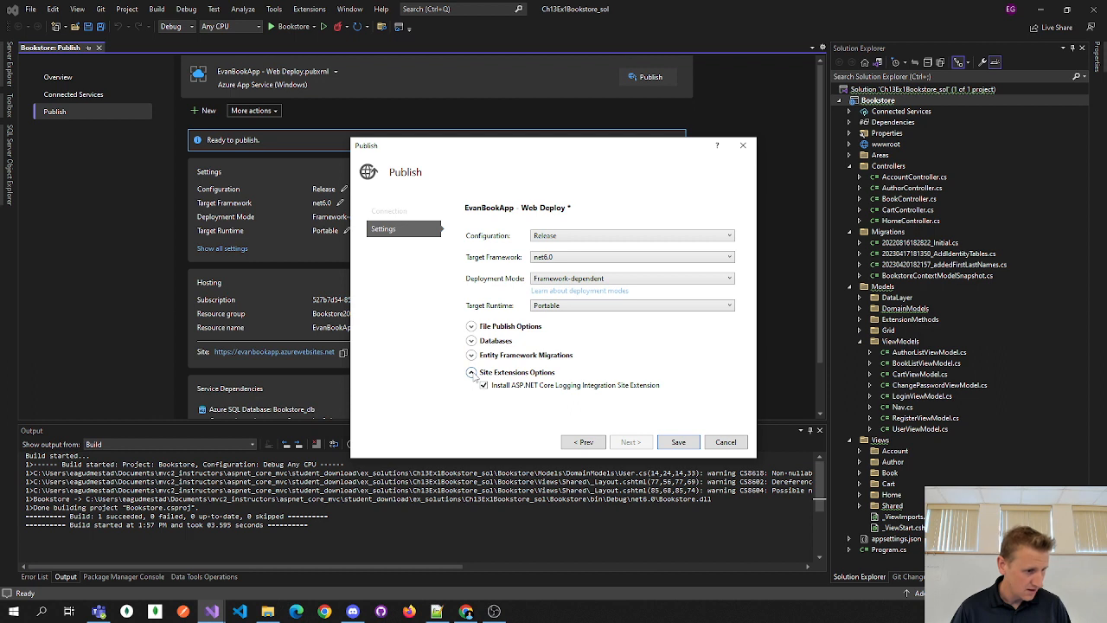
click(471, 373)
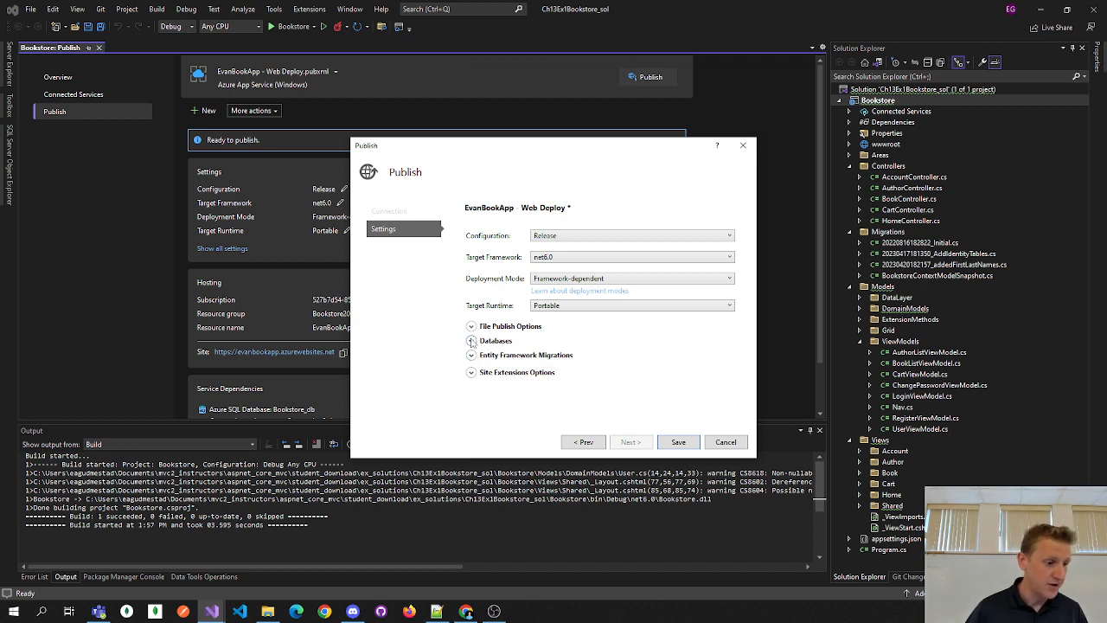
click(678, 442)
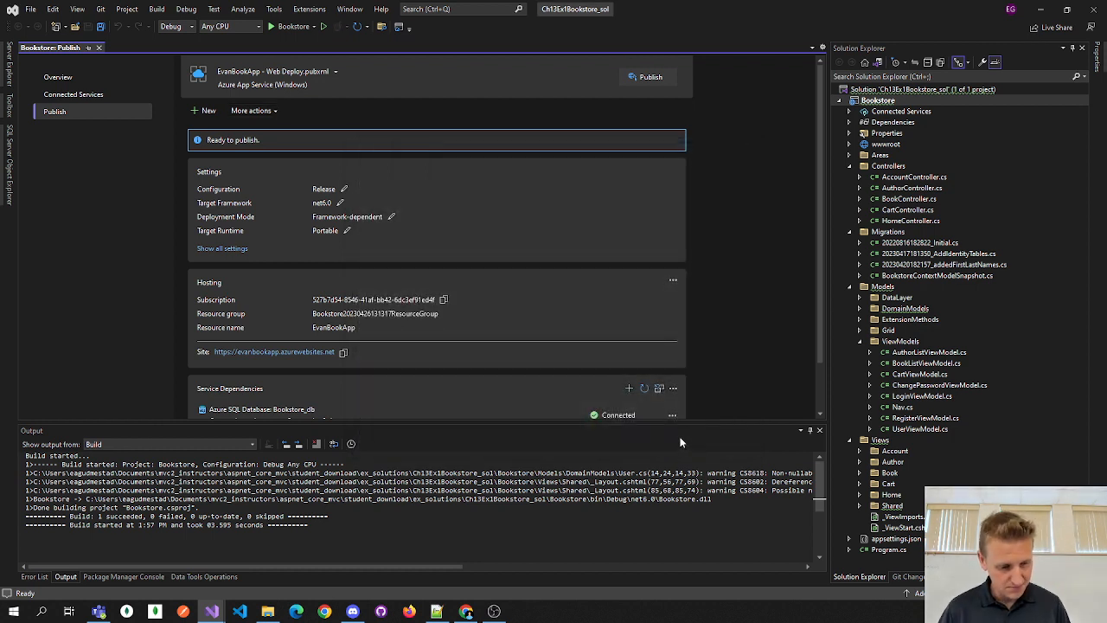
- Publish EvanBookApp to Azure from the publish profile page
scroll(557, 249, down, 1)
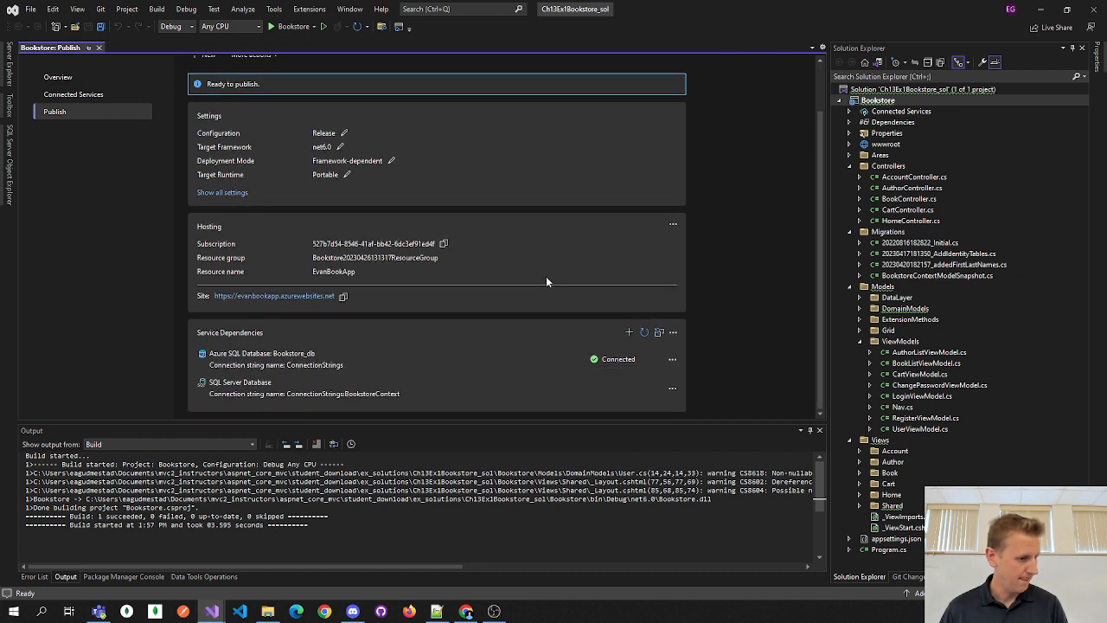
scroll(546, 278, up, 1)
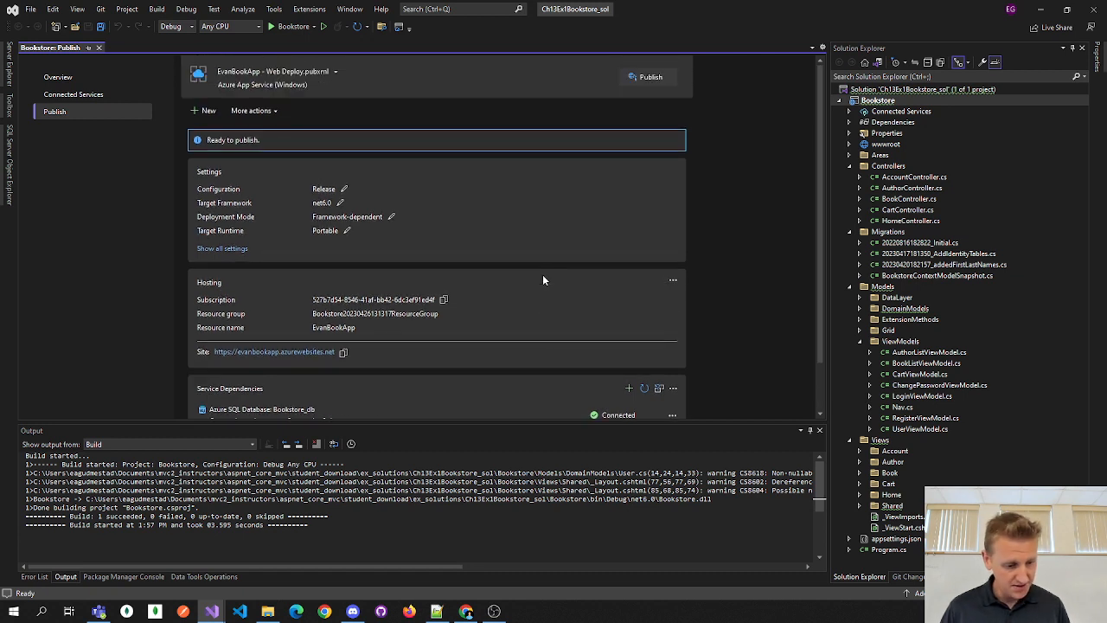
click(650, 77)
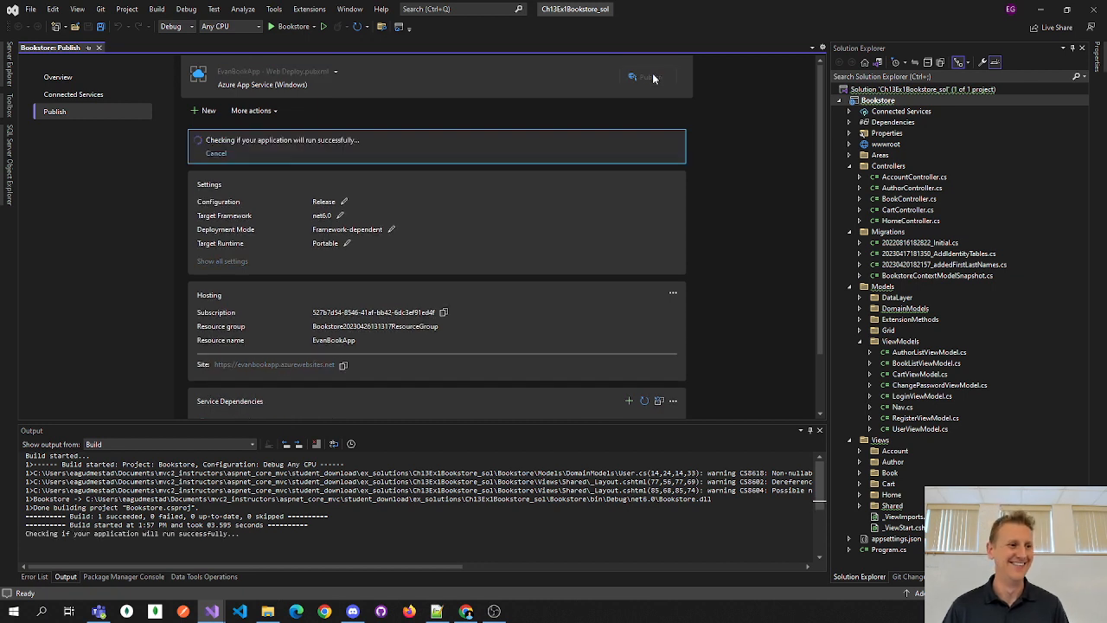
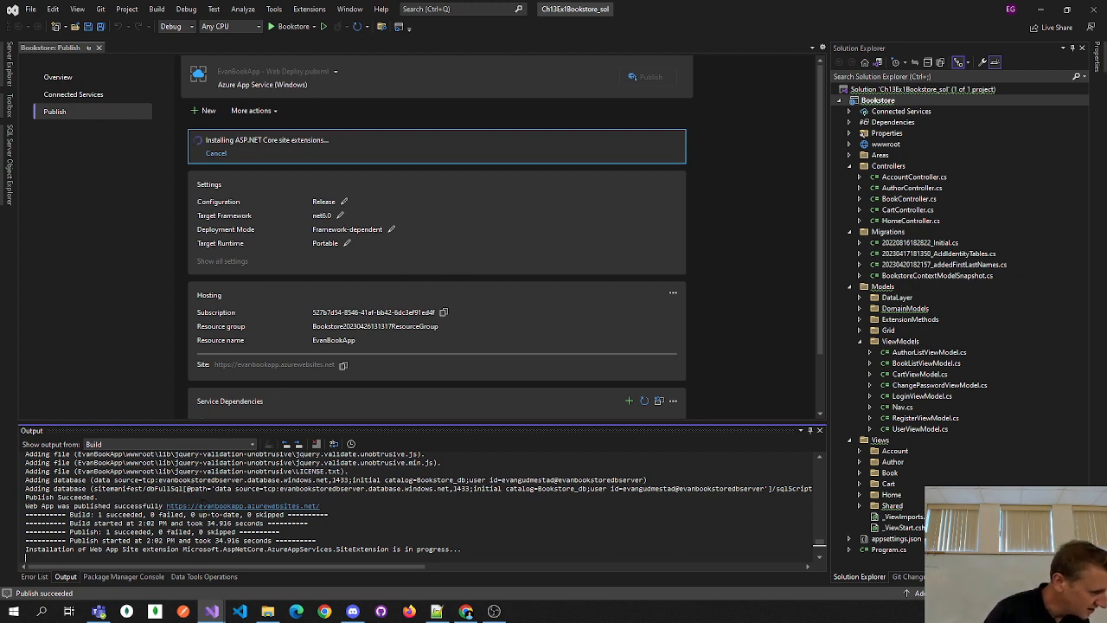
- Scroll the live Tuxedo Books home page at evanbookapp.azurewebsites.net to see the staff pick
scroll(504, 344, down, 2)
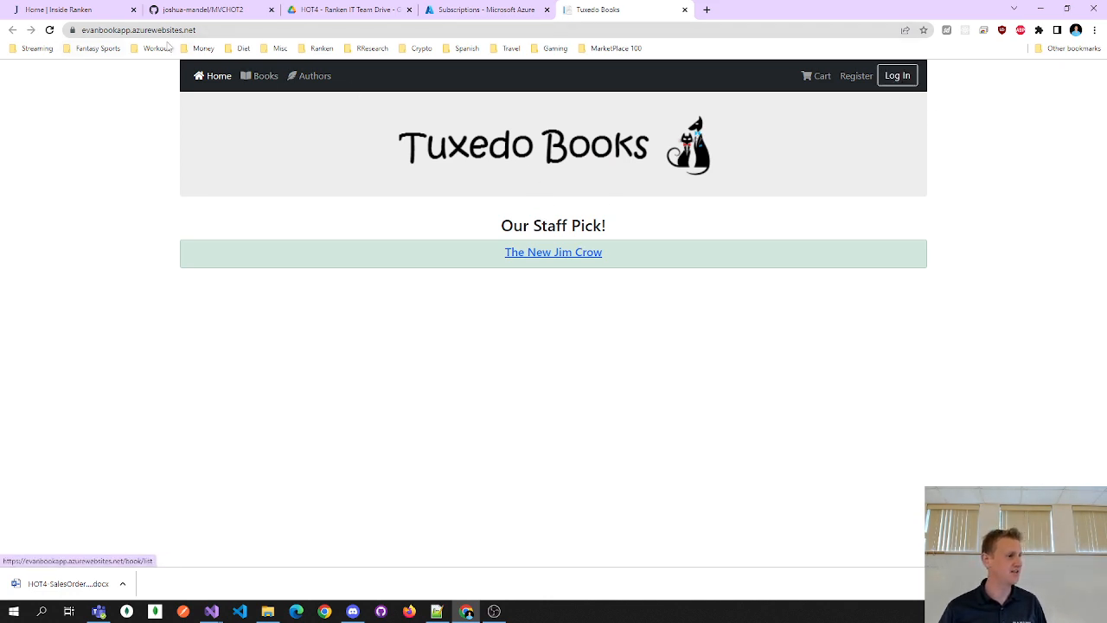
- Attempt a login on the live site with a test username and password
click(900, 77)
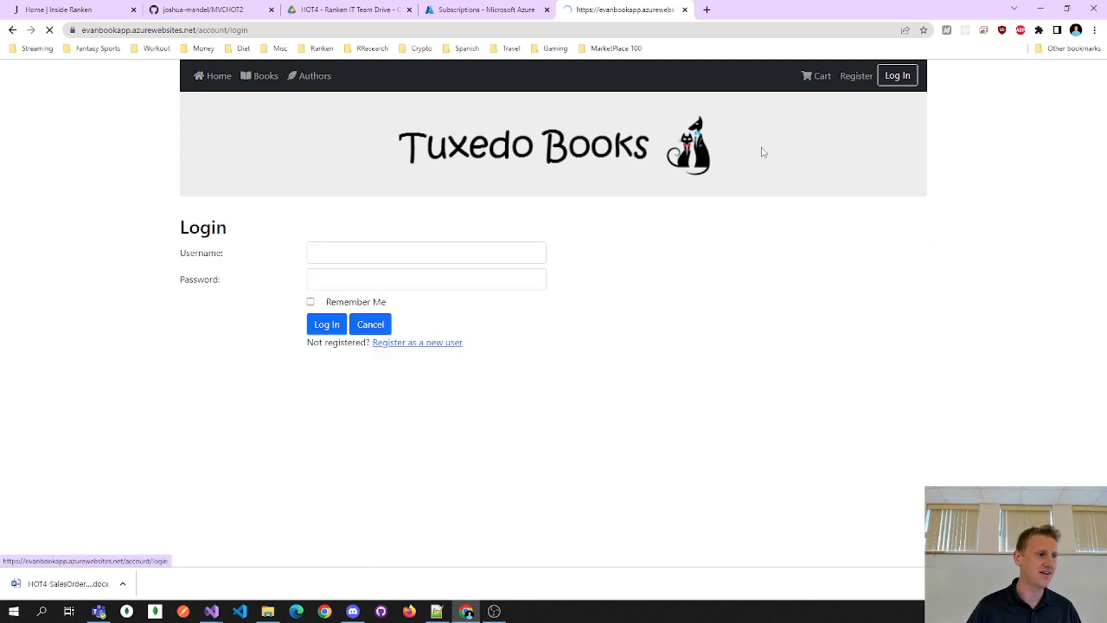
click(336, 254)
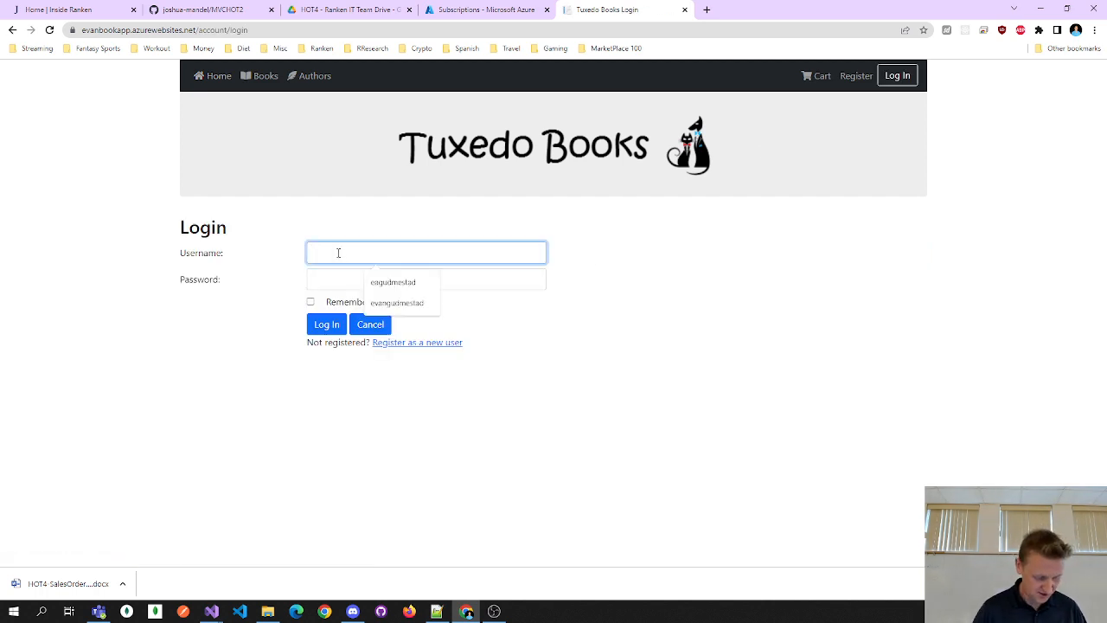
text(joemama)
key(Tab)
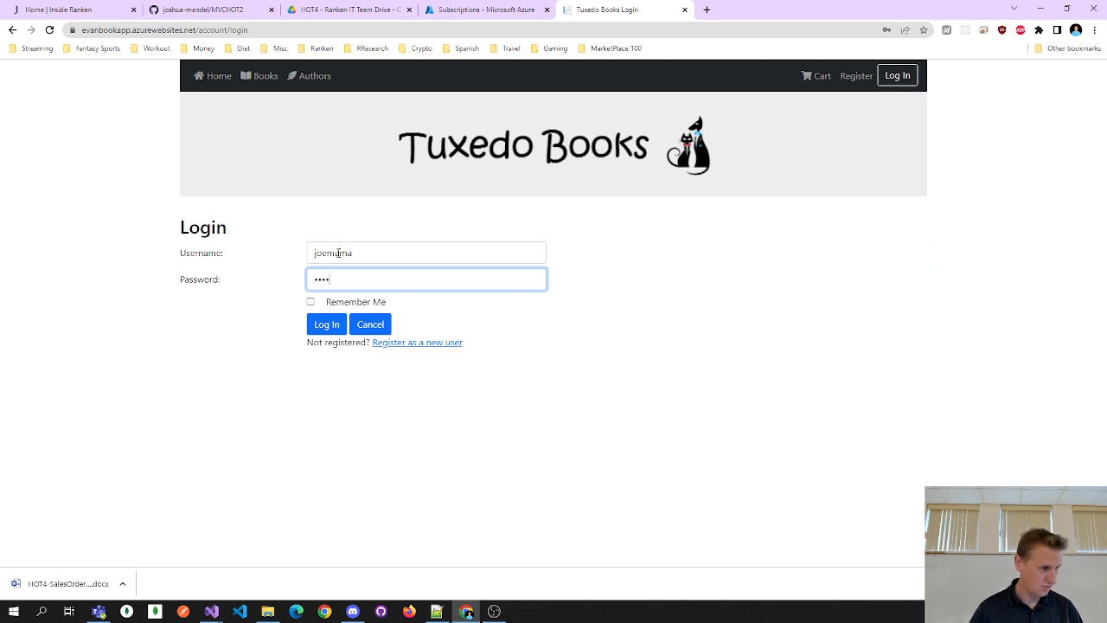
text(•••••••)
click(328, 327)
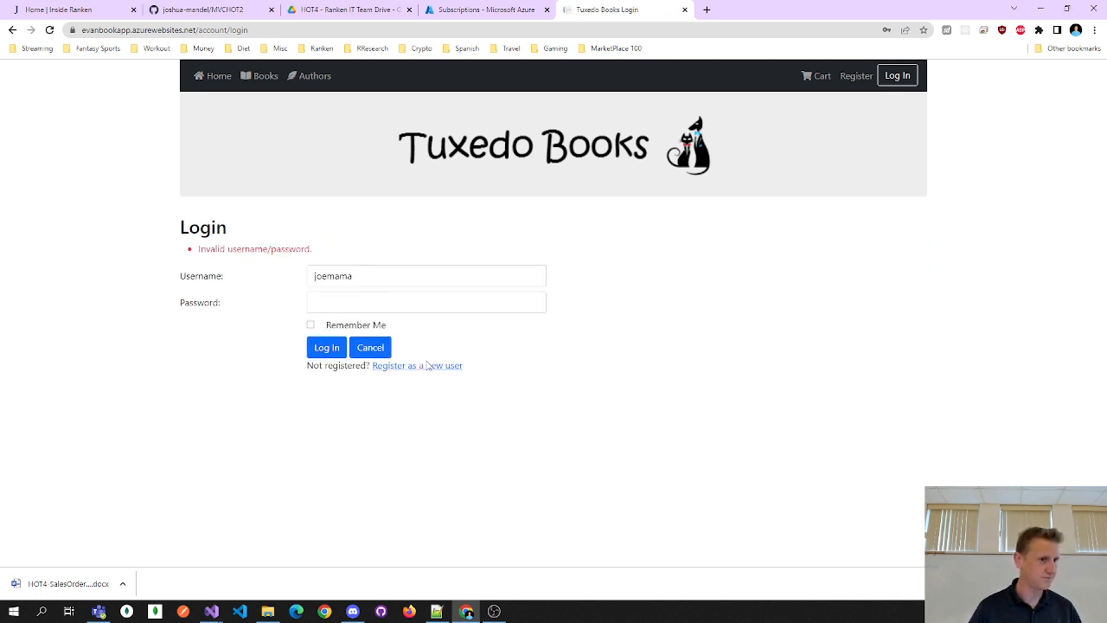
- Re-enter the cleared password and submit the login again
click(352, 300)
text(••)
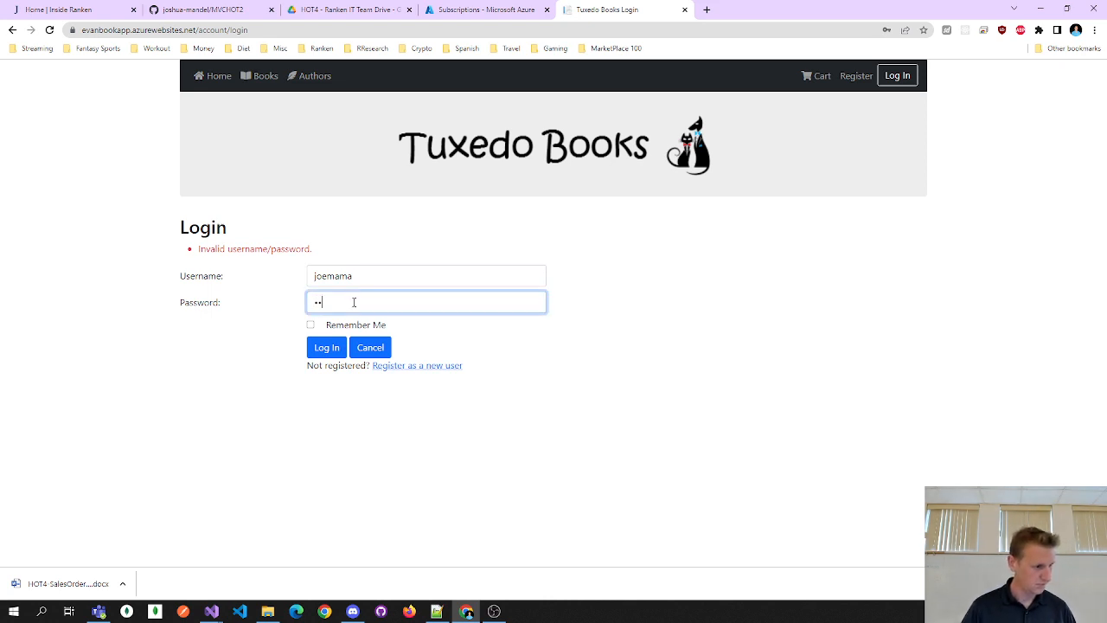
text(•••••)
click(327, 350)
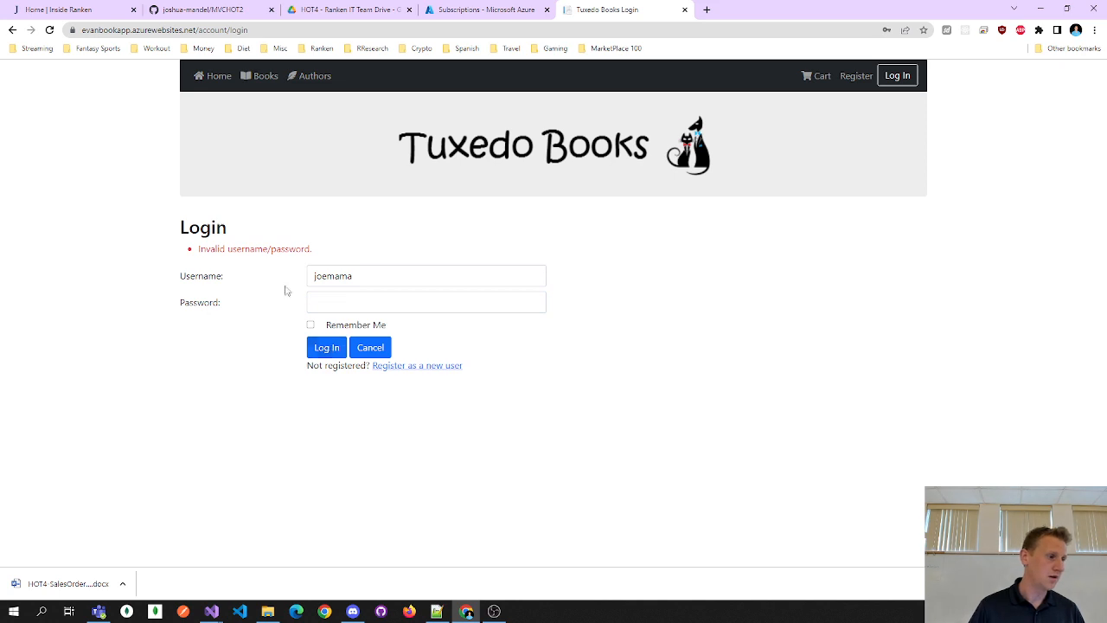
- Point out the invalid username/password error and field labels, then open the Register form
drag(225, 249, 251, 249)
click(266, 249)
double_click(210, 279)
double_click(207, 301)
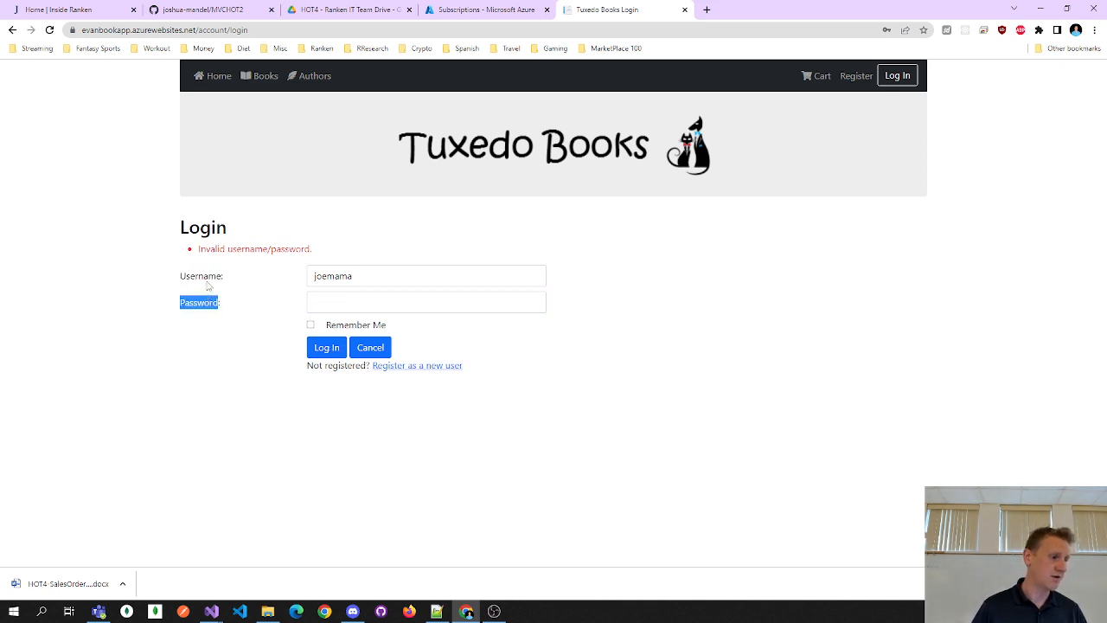
double_click(207, 285)
click(224, 263)
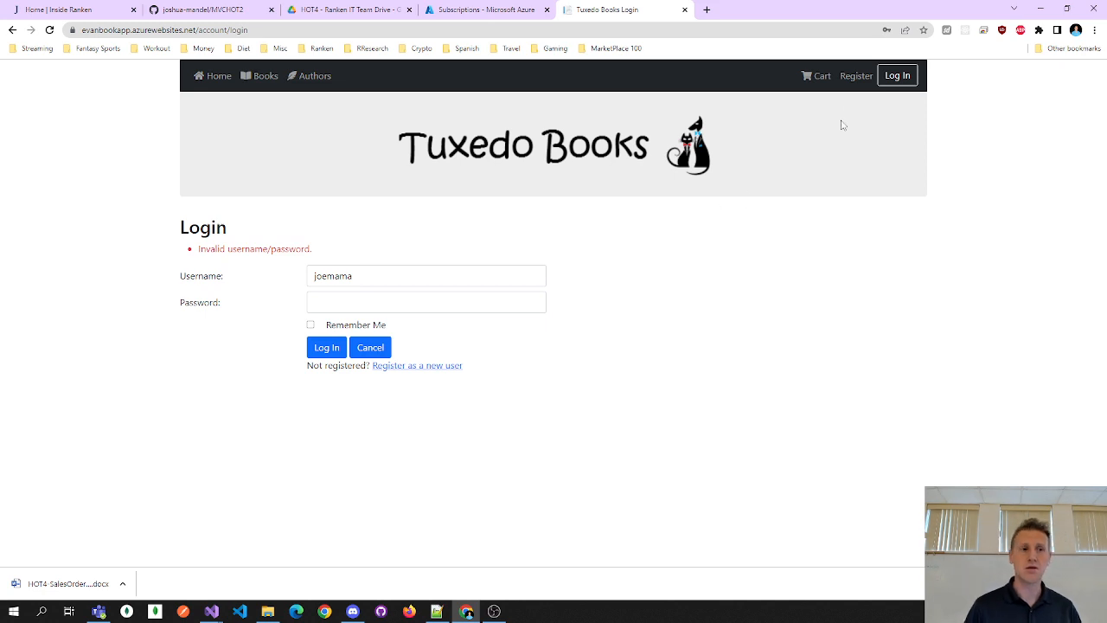
click(855, 76)
click(369, 256)
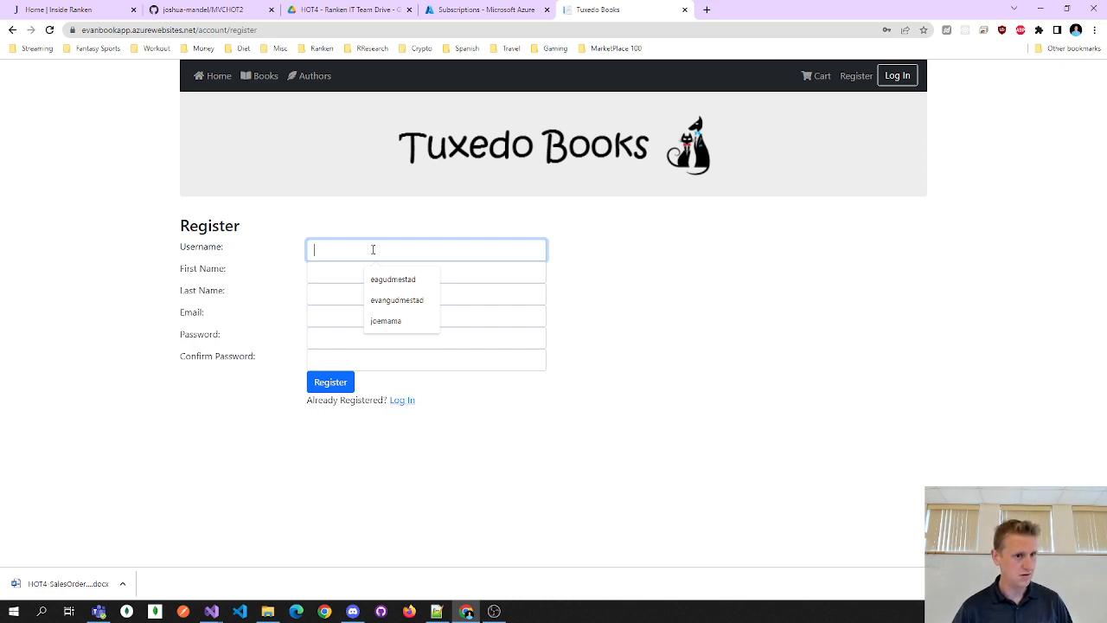
- Return to the Login page and try signing in with username admin
click(897, 76)
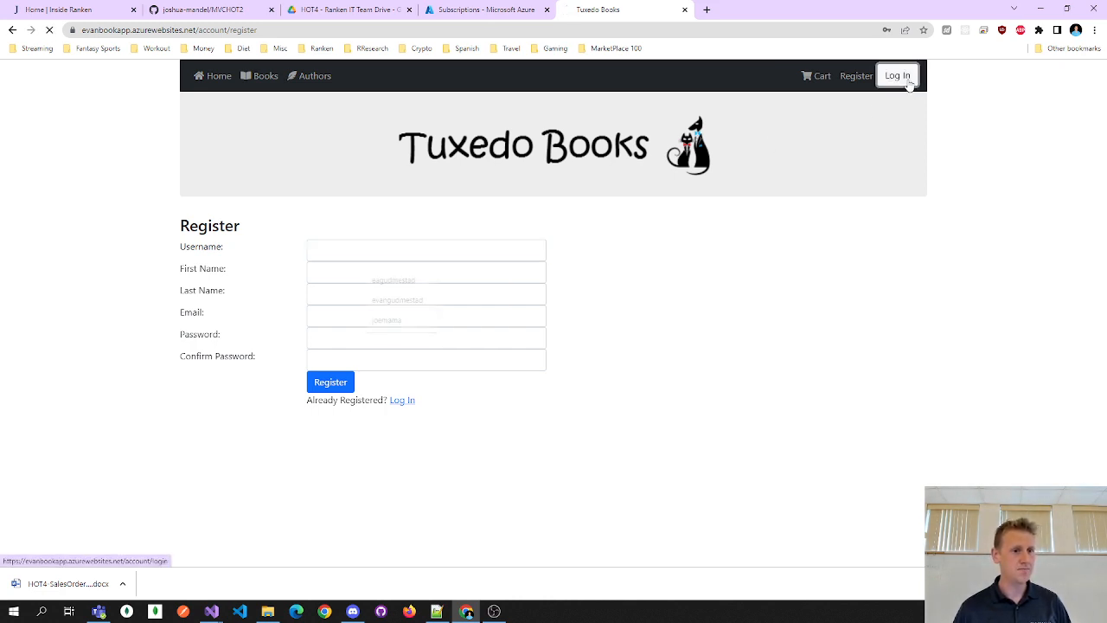
click(359, 253)
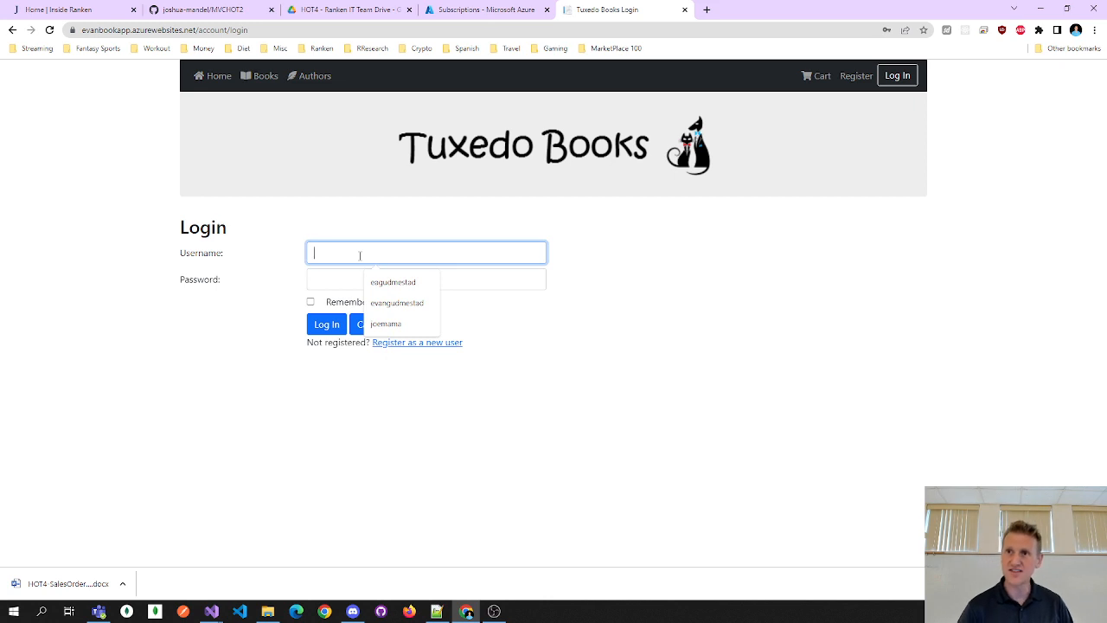
text(admin)
key(Tab)
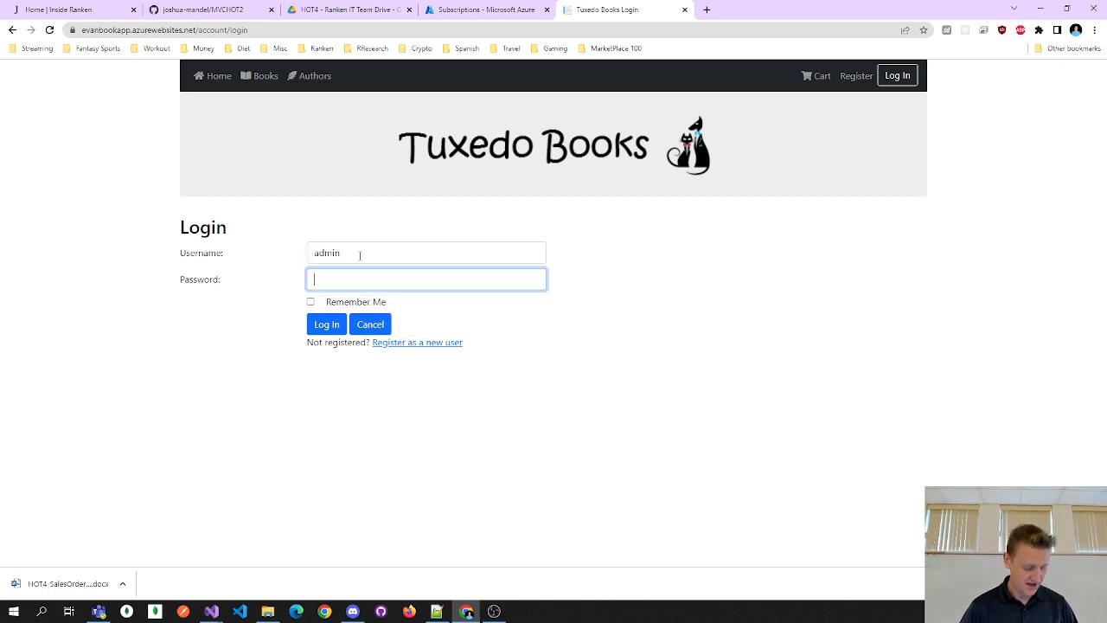
text(ad)
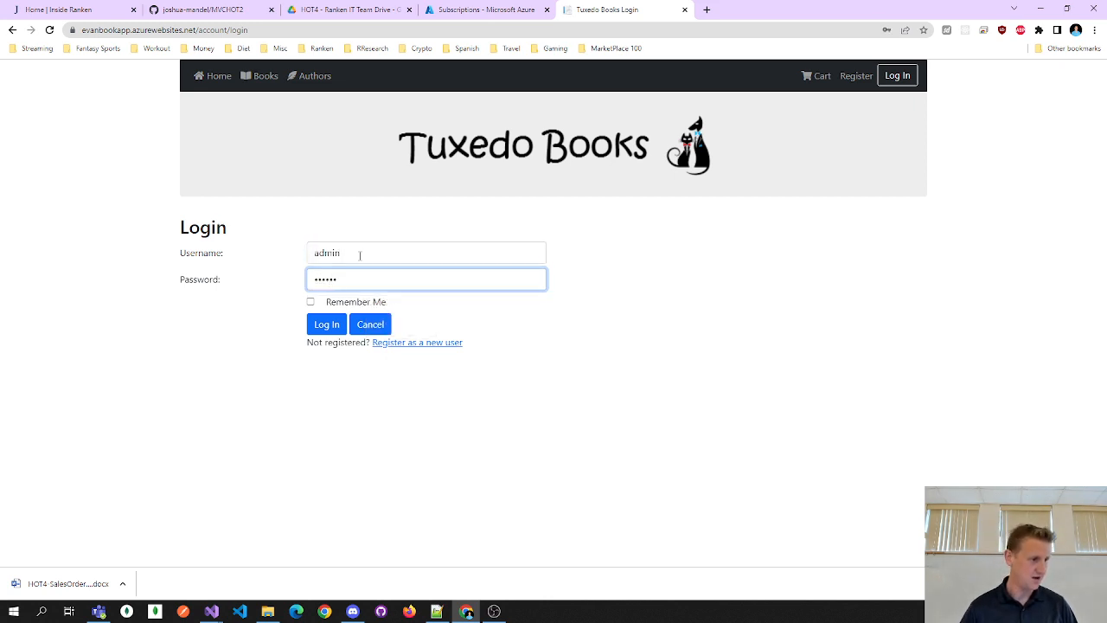
click(327, 324)
- Re-enter the admin password, resubmit, and select the rejected username admin
click(338, 304)
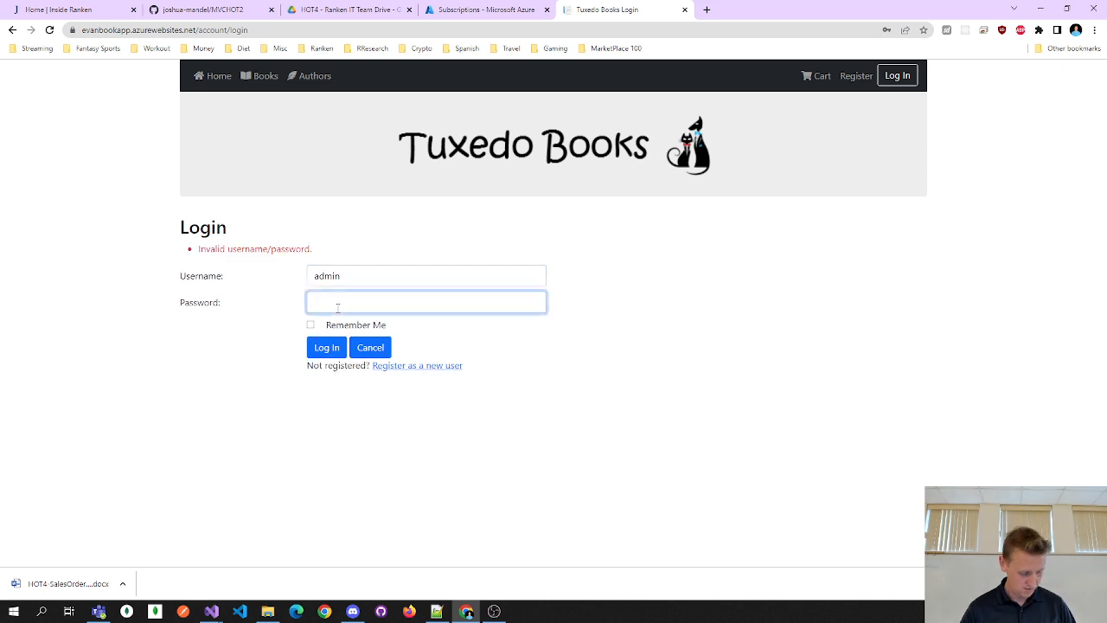
text(••••••)
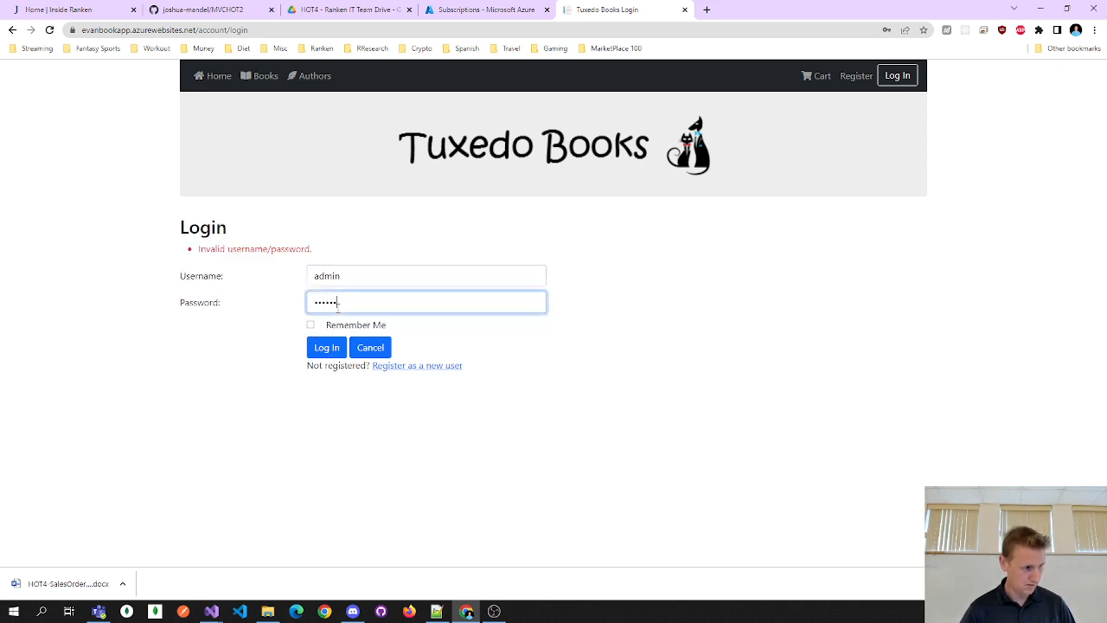
click(327, 348)
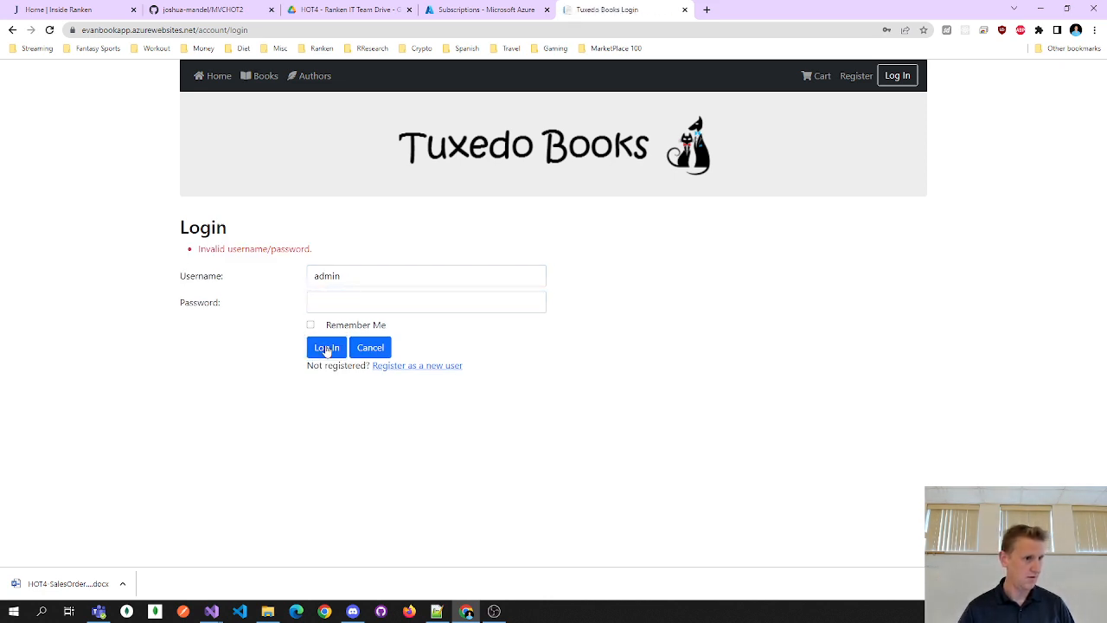
click(210, 308)
click(348, 284)
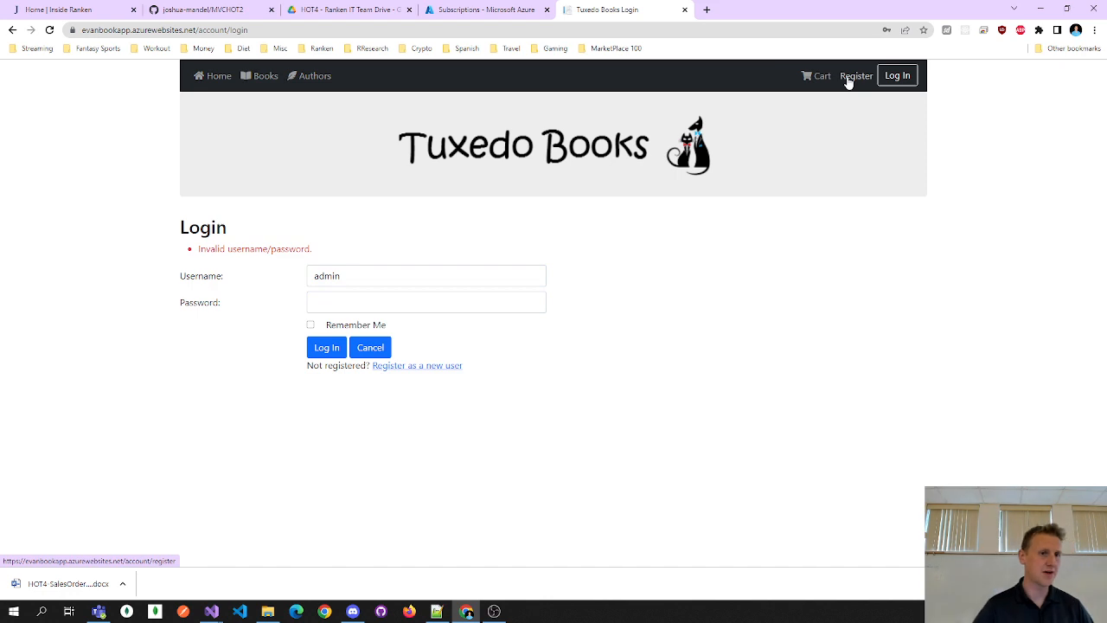
drag(383, 277, 260, 286)
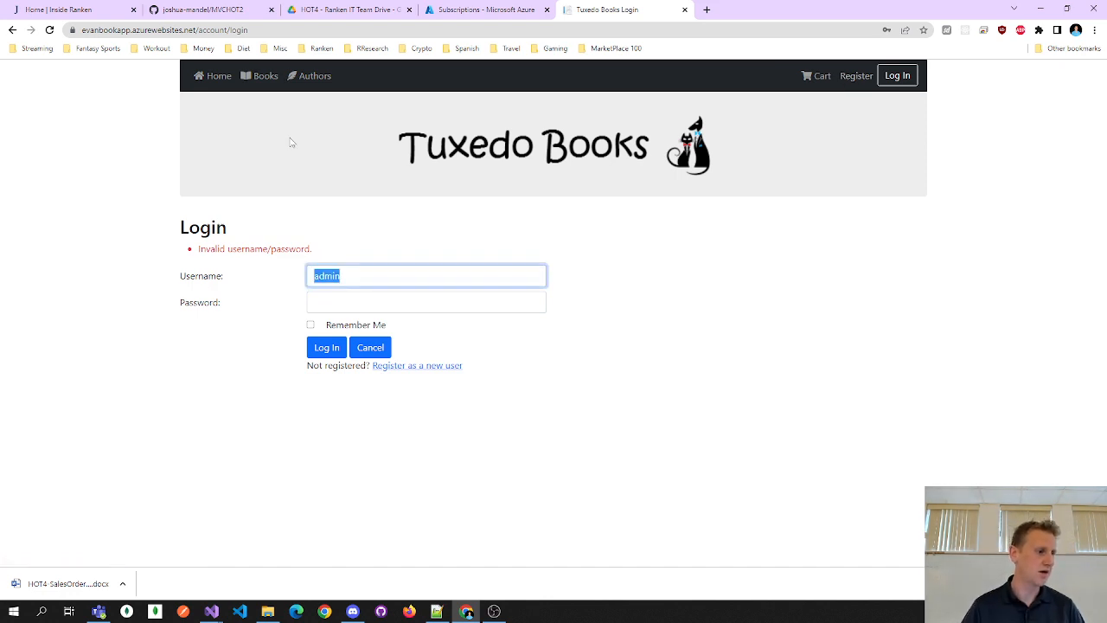
- Browse the Book Catalog, home page and Author Catalog, ending on the Register form
click(257, 80)
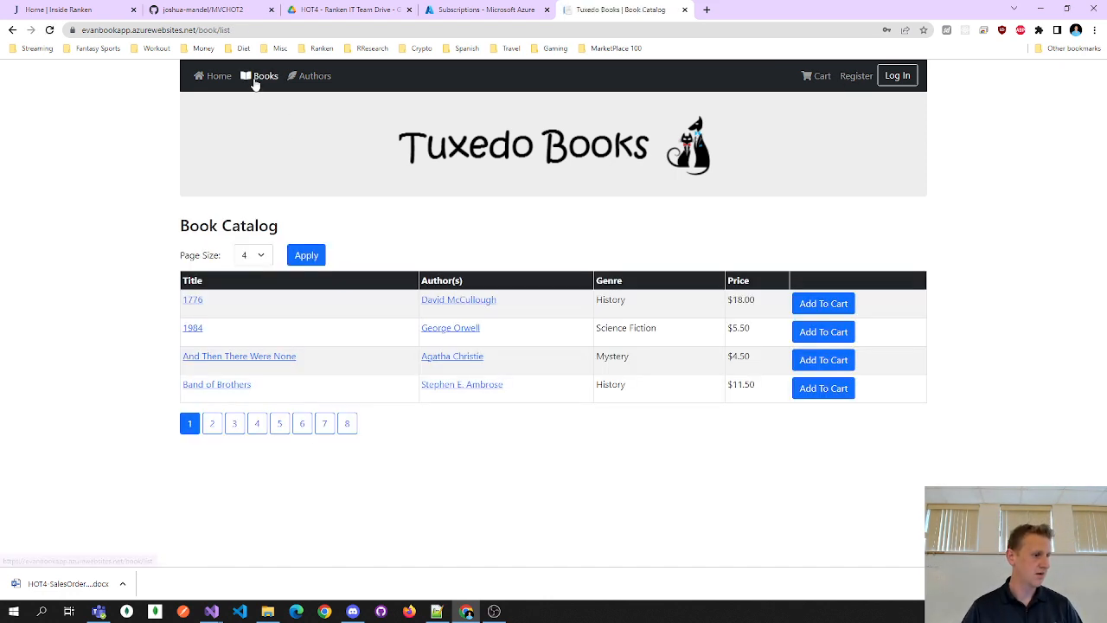
click(224, 80)
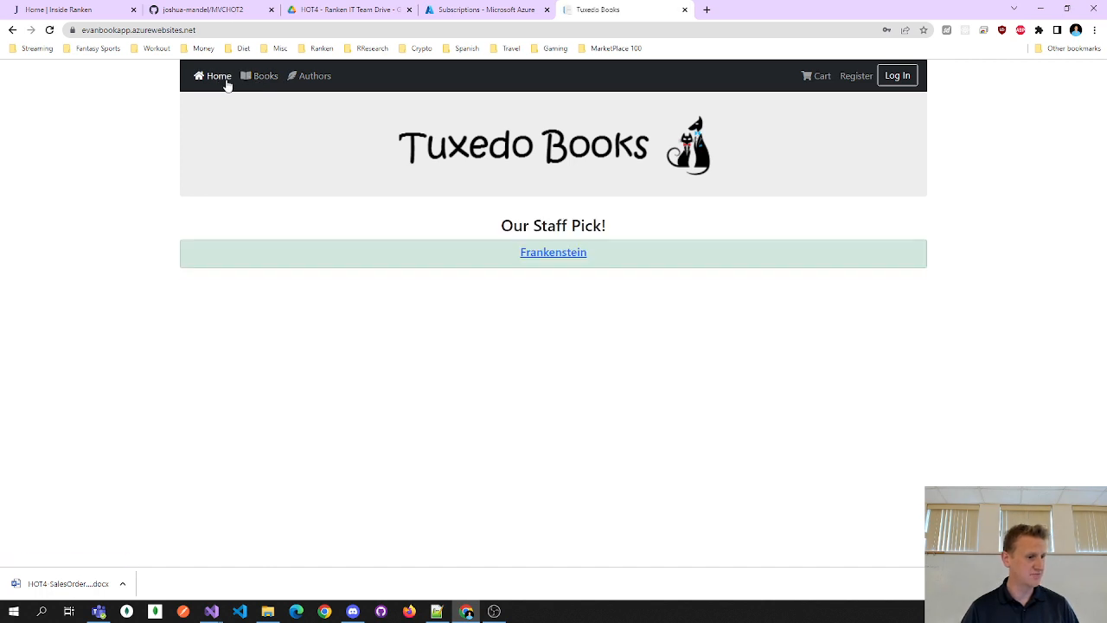
click(258, 79)
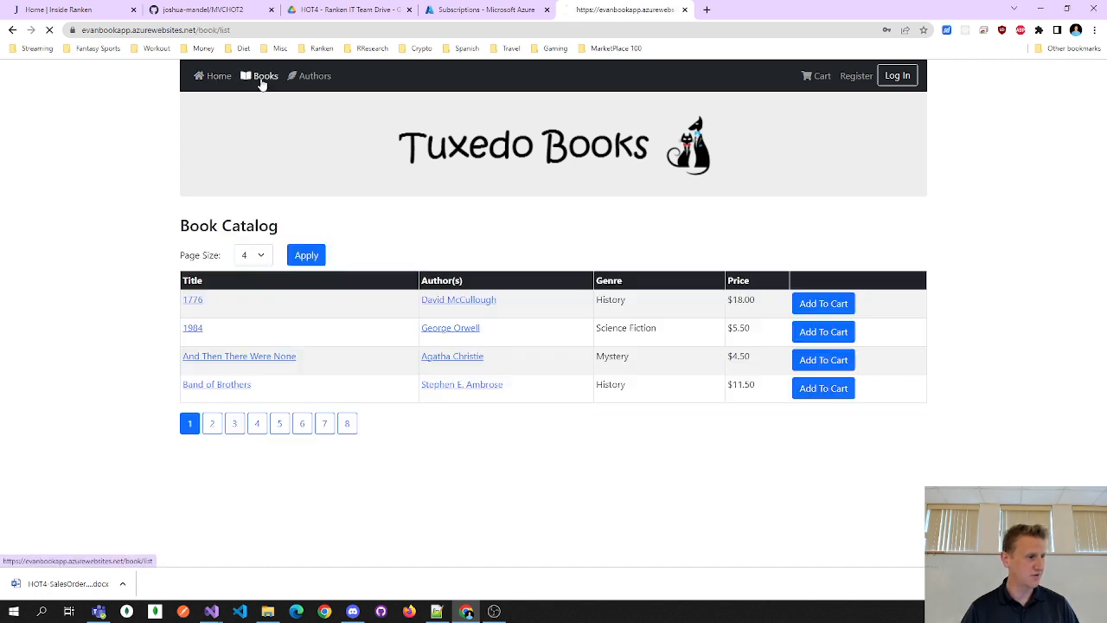
click(315, 78)
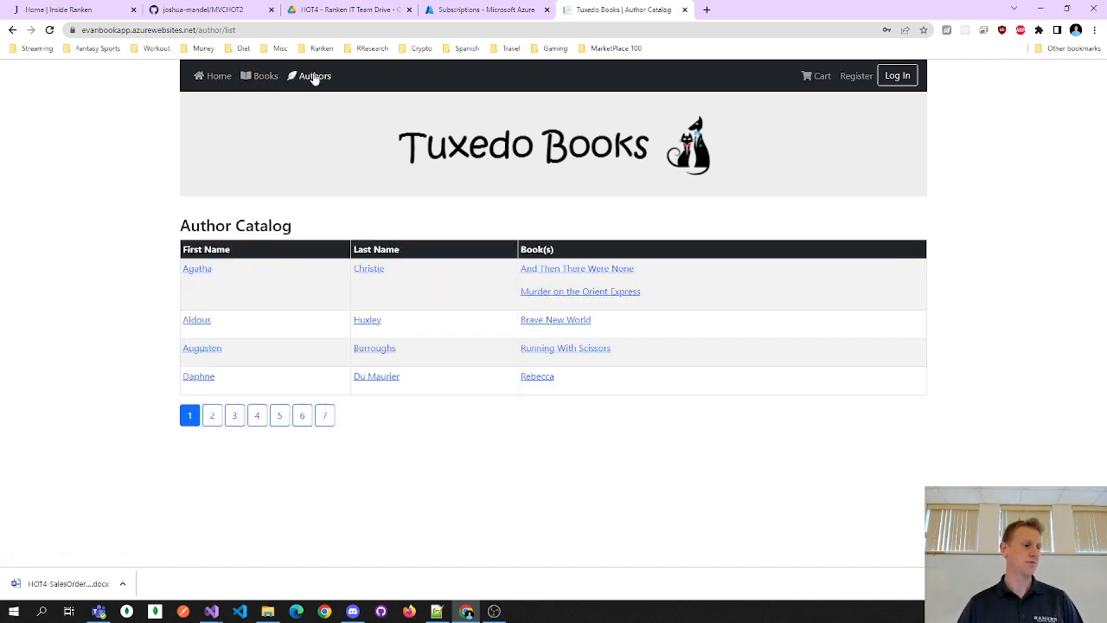
click(267, 86)
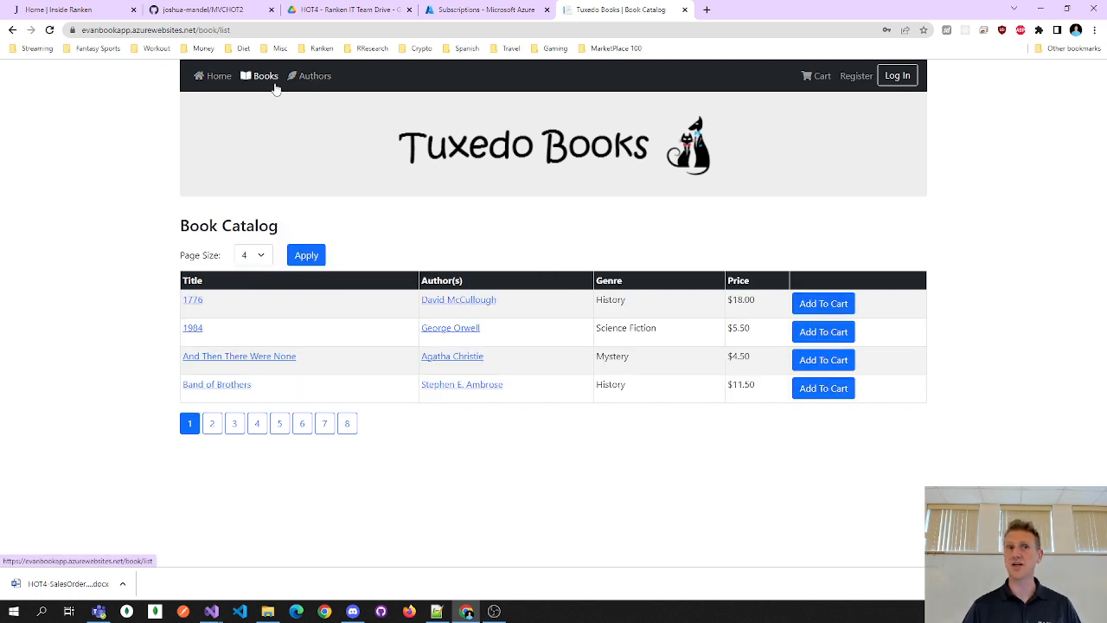
click(856, 76)
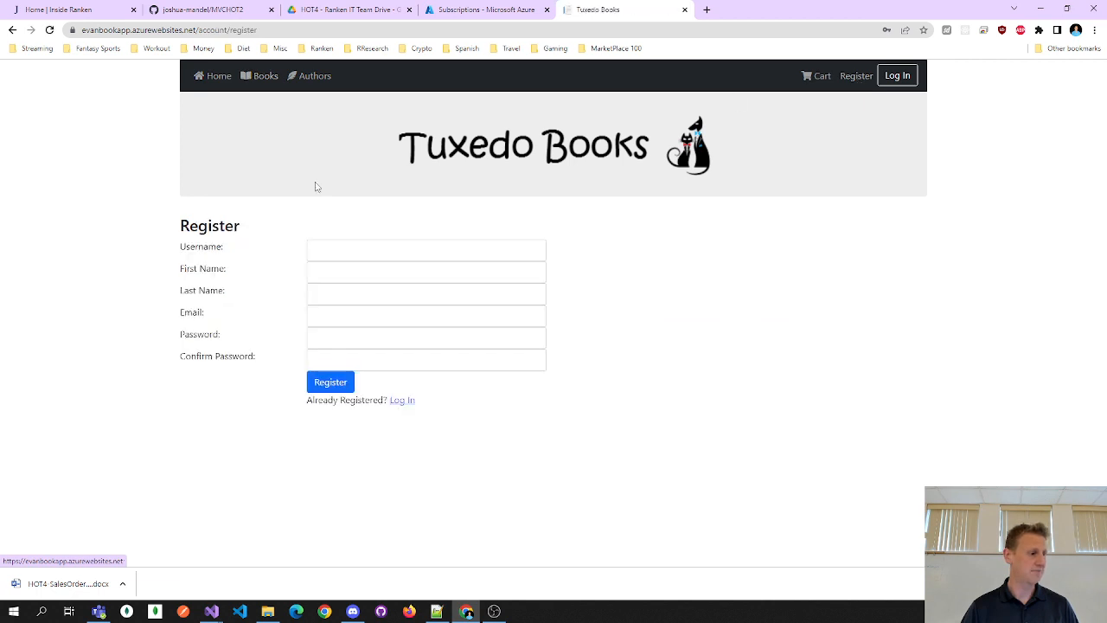
- Dismiss the Register form's username autofill suggestions, then switch to the HOT2 Visual Studio window
click(353, 250)
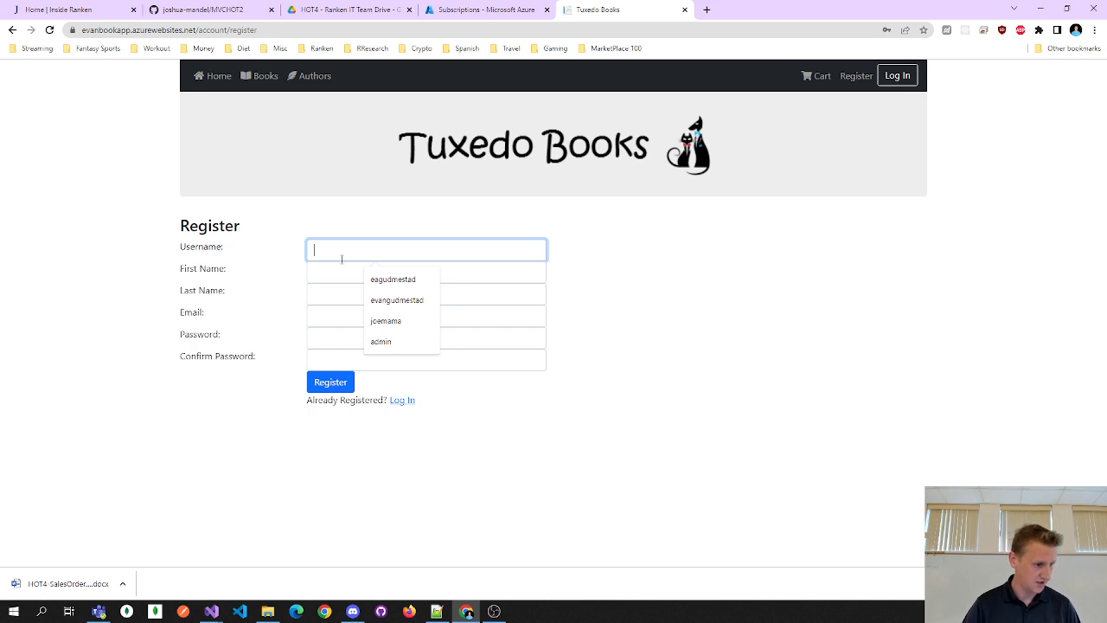
click(209, 346)
click(394, 248)
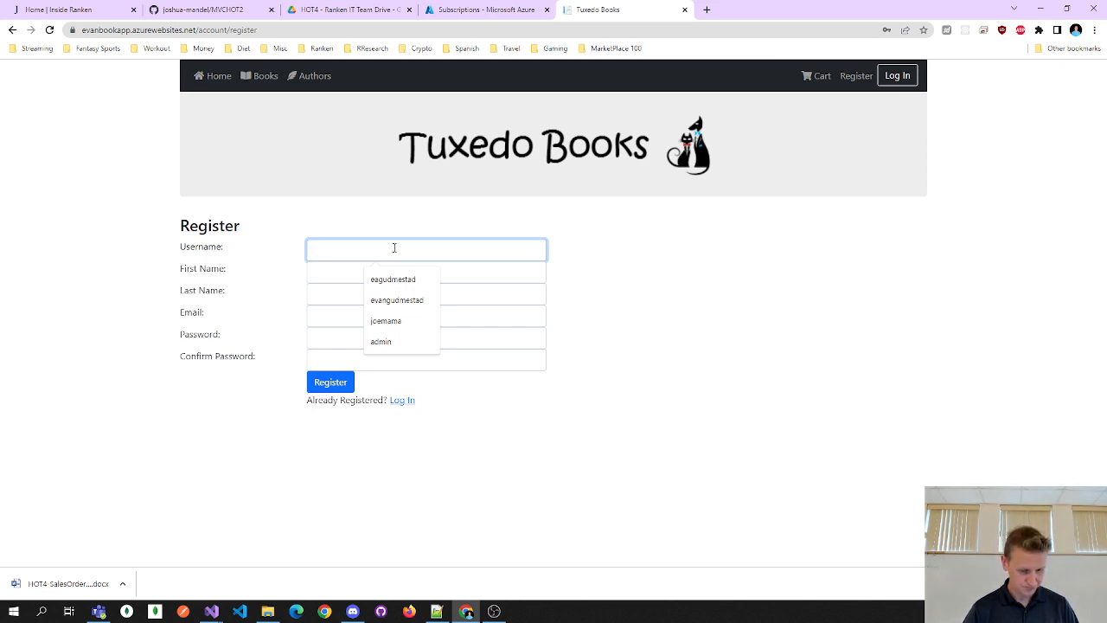
click(250, 152)
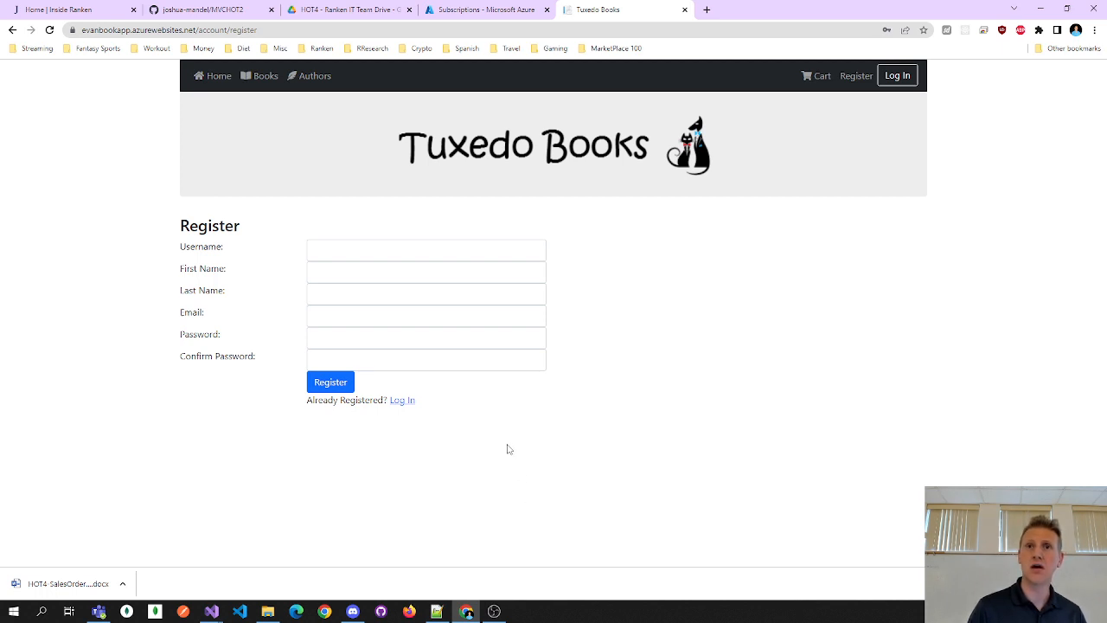
click(361, 252)
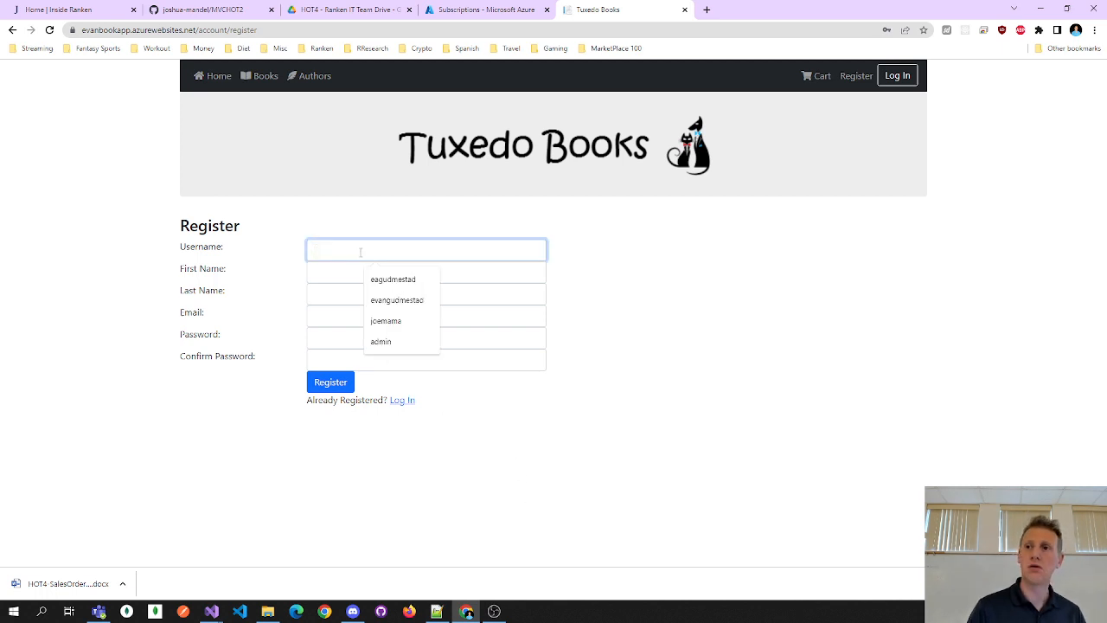
click(404, 550)
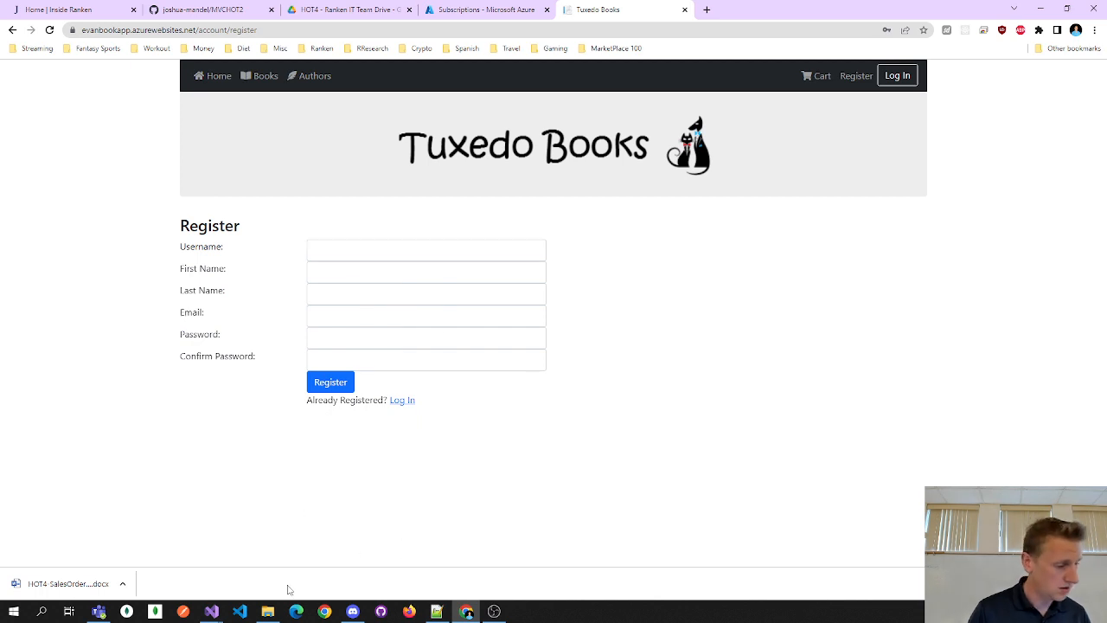
click(218, 615)
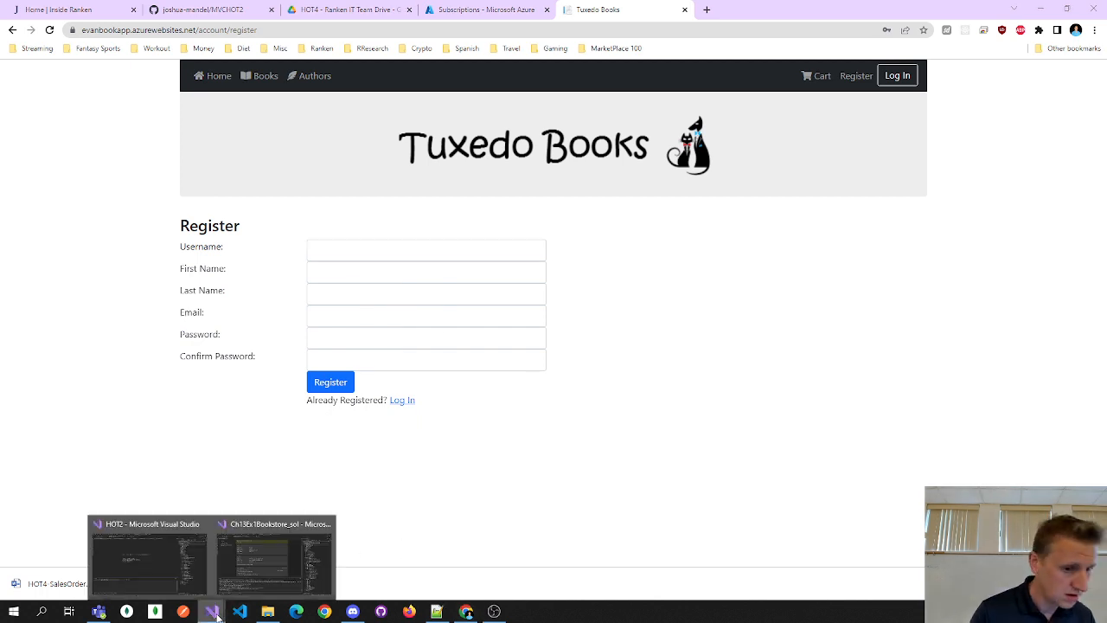
click(209, 563)
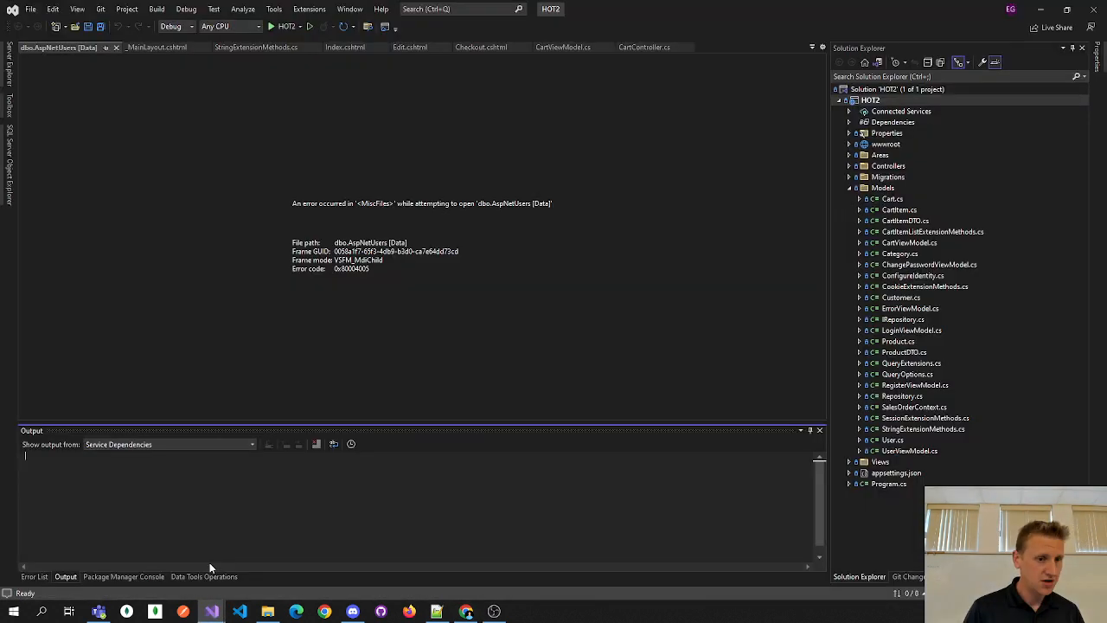
- Close the HOT2 solution window and bring back the Bookstore solution
click(848, 188)
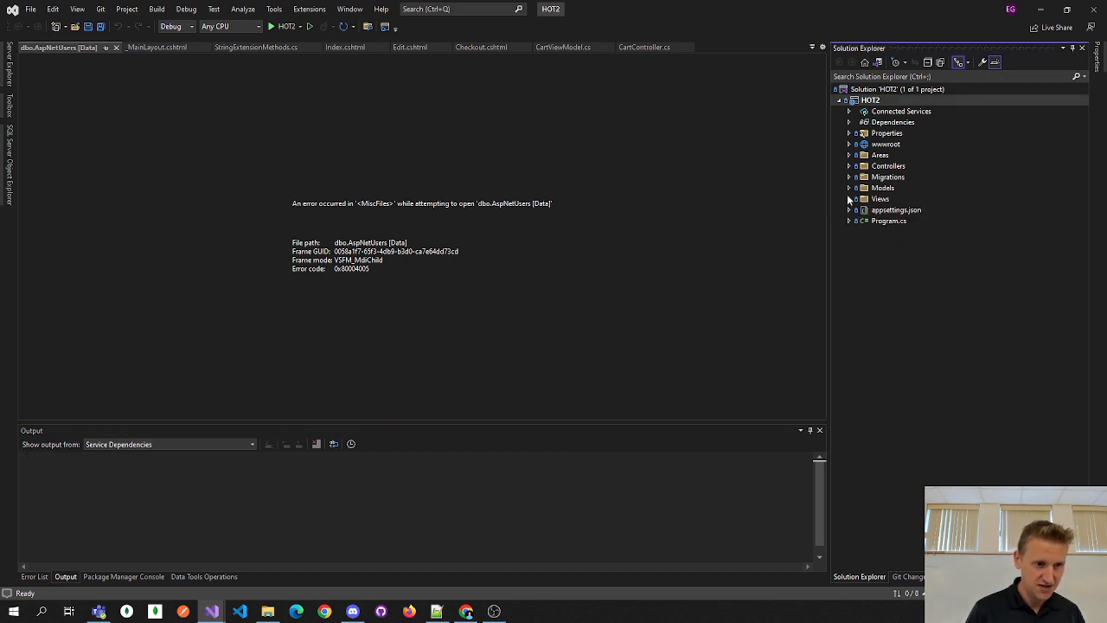
click(849, 188)
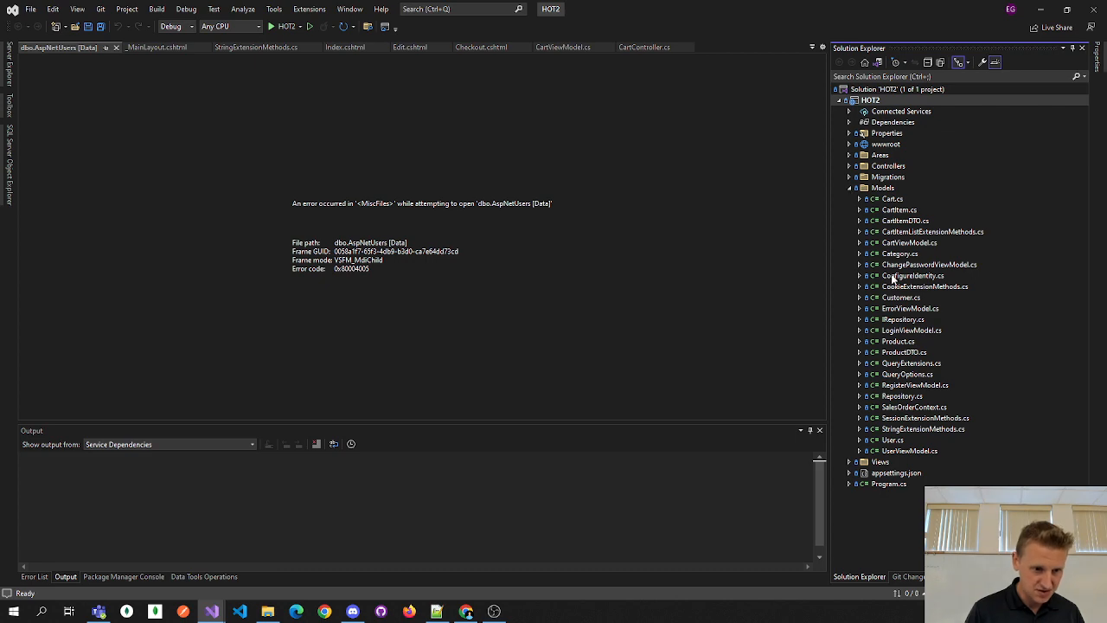
click(1092, 9)
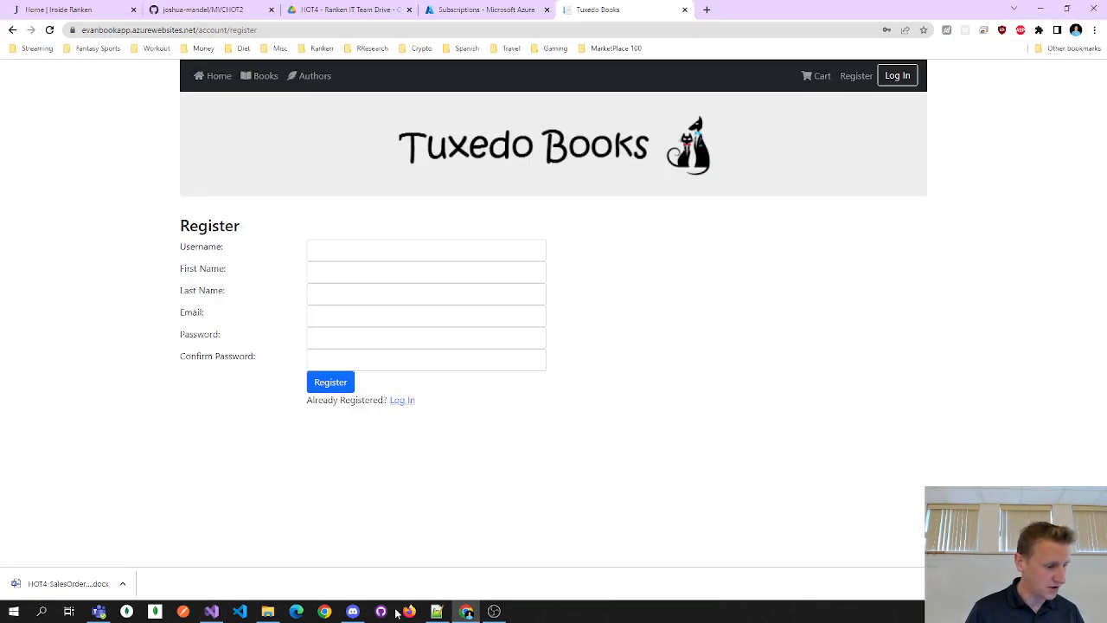
click(219, 612)
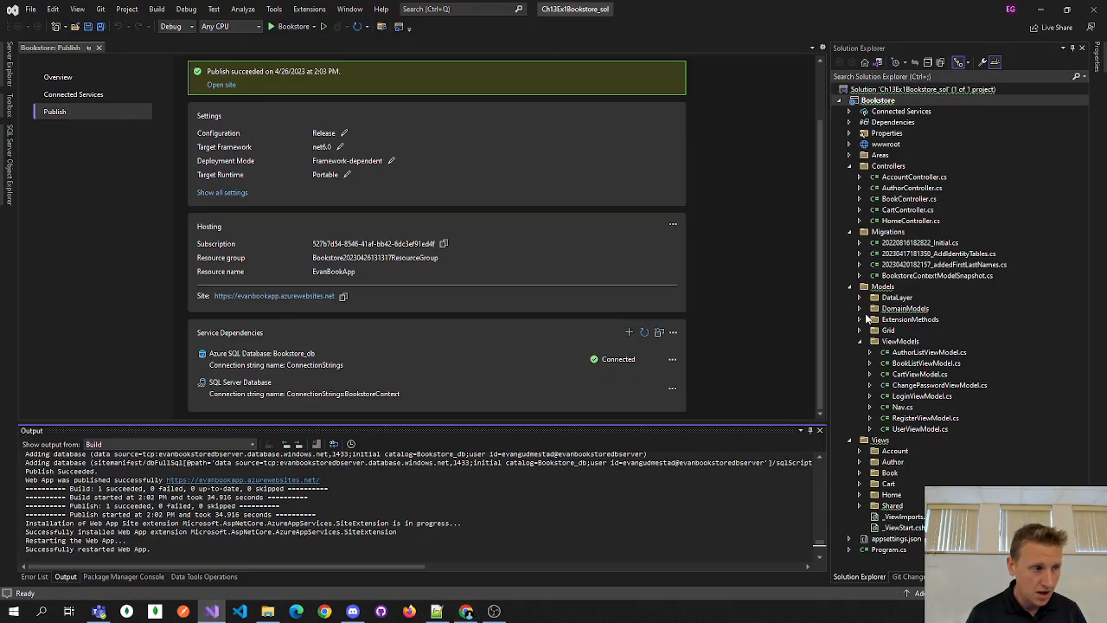
- Close the Publish page and open the Bookstore project's Program.cs
click(99, 48)
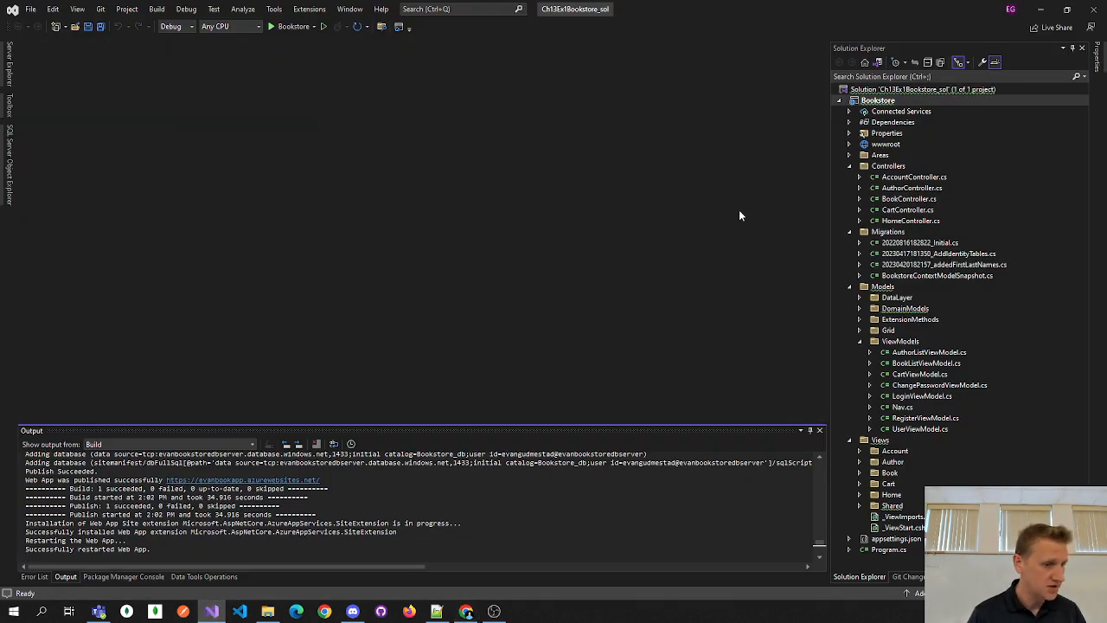
click(860, 342)
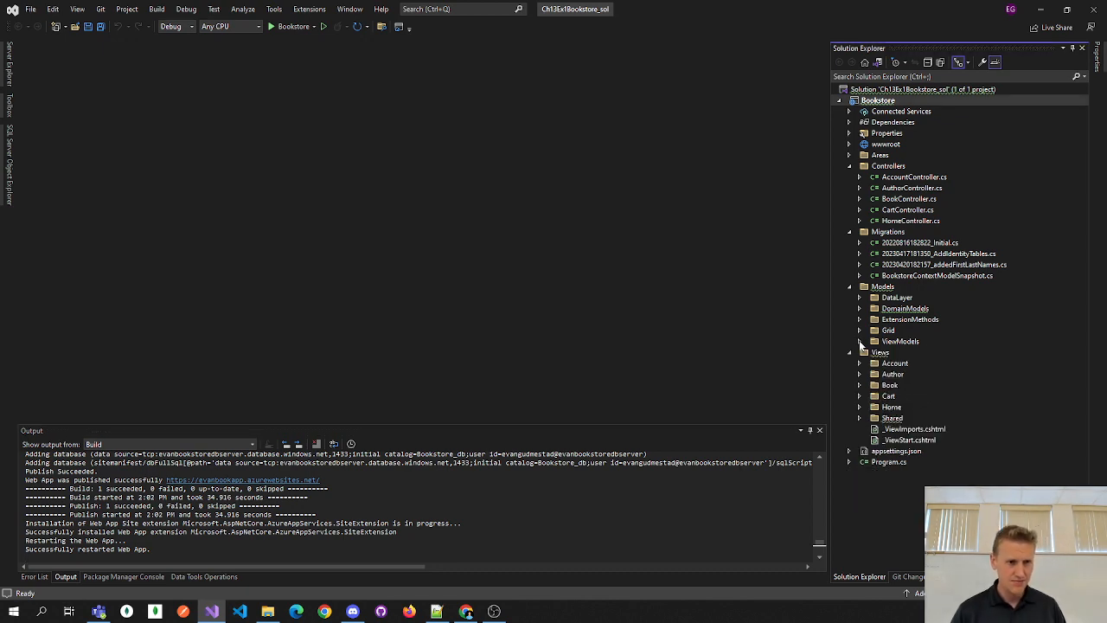
click(890, 462)
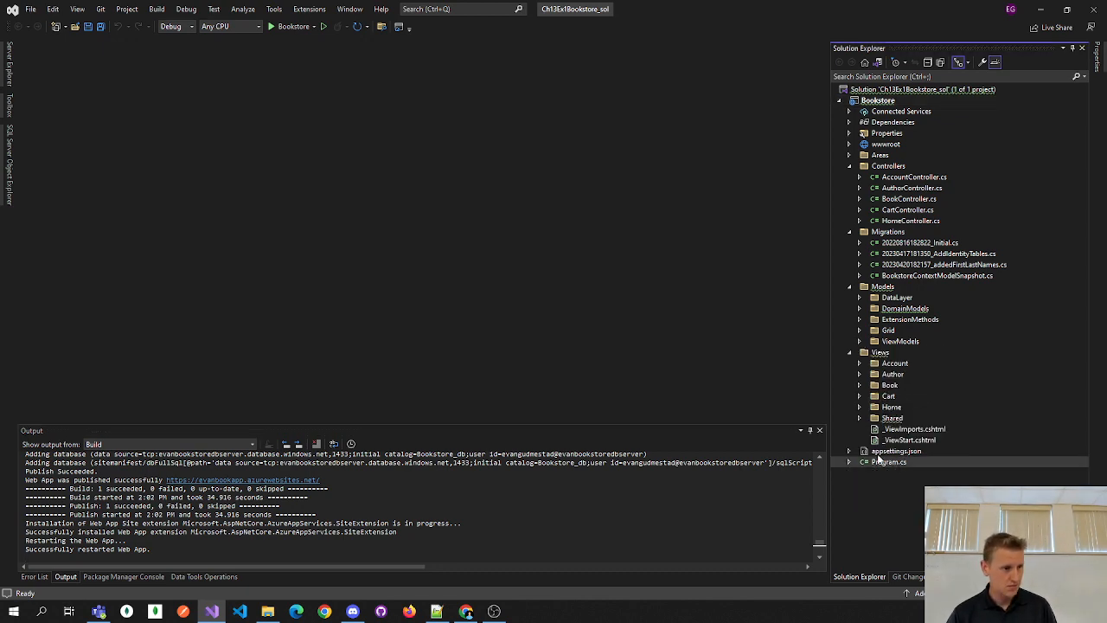
scroll(591, 277, down, 3)
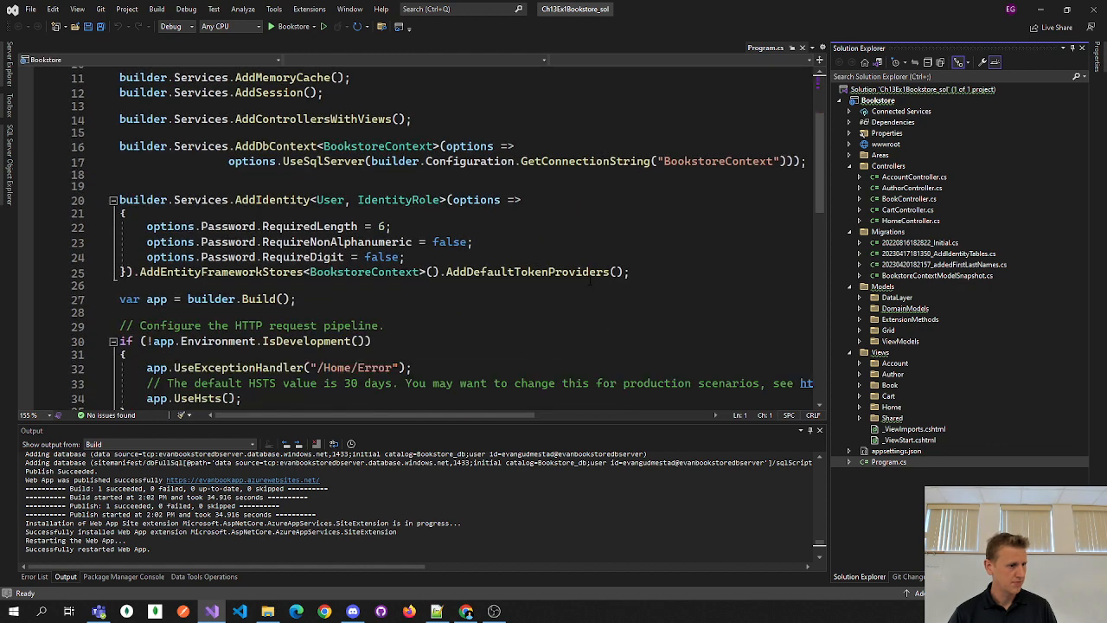
- Expand Models > DomainModels, DataLayer and DataLayer > Configuration, then return to the Program.cs editor
scroll(591, 276, down, 8)
scroll(589, 282, up, 7)
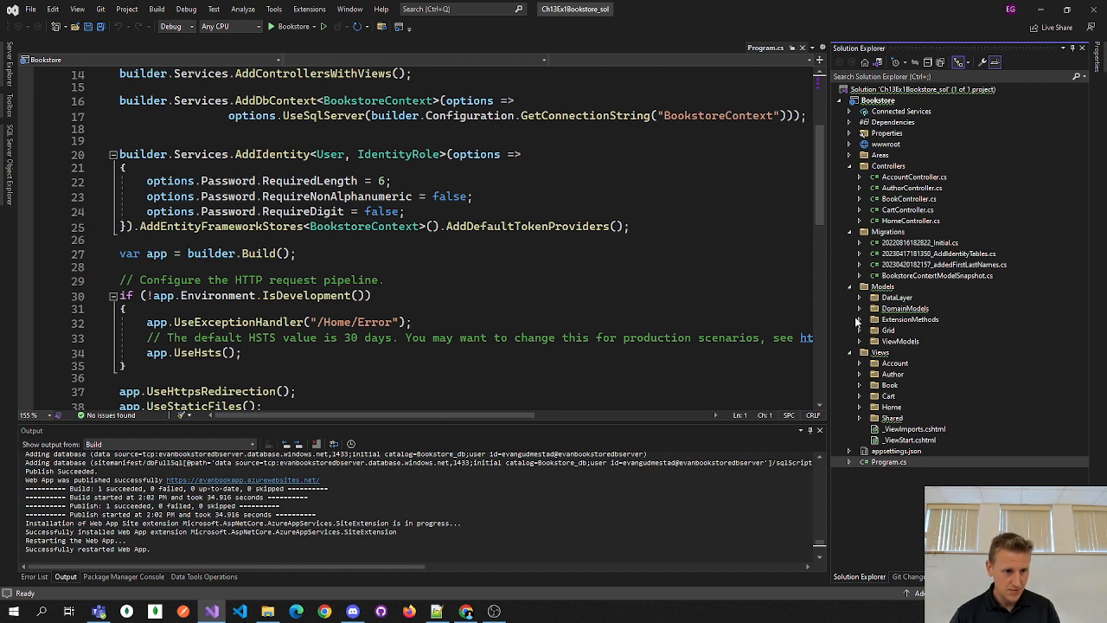
click(860, 309)
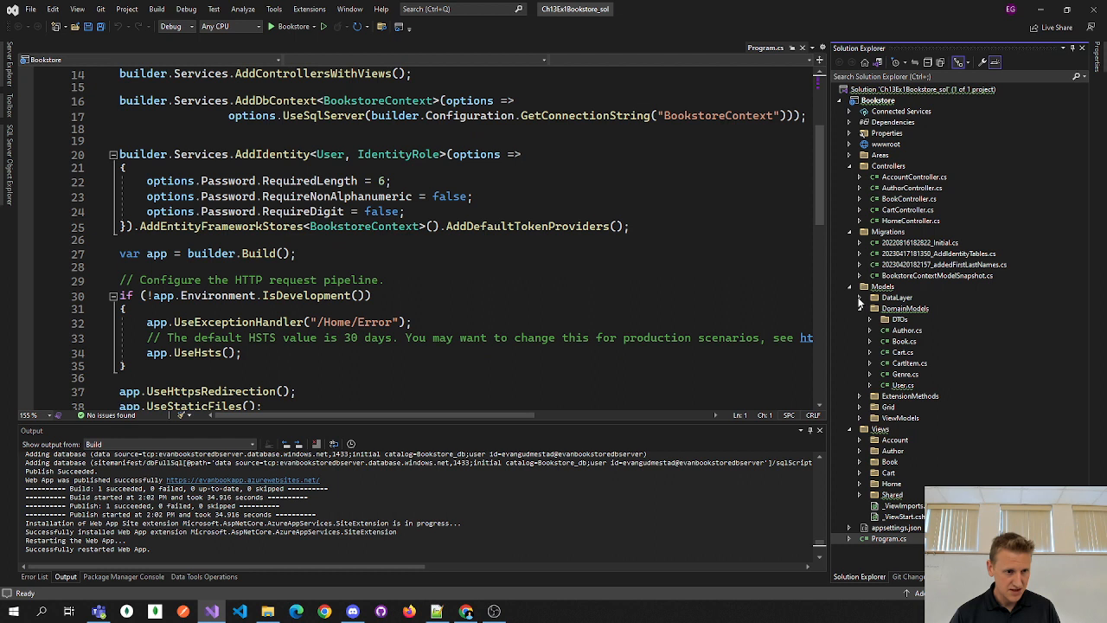
click(860, 300)
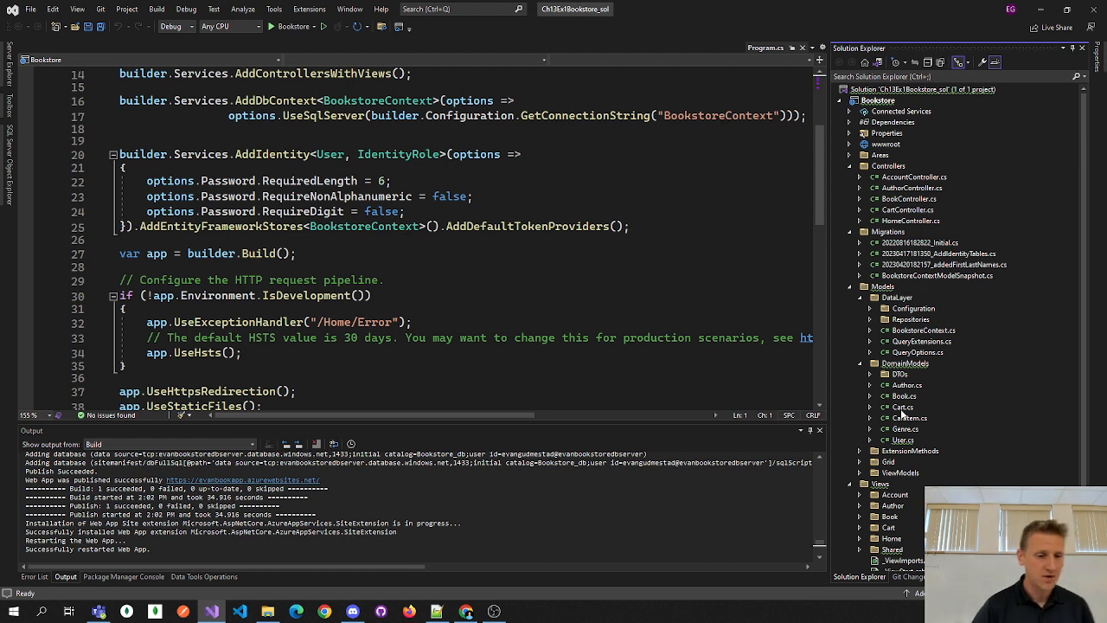
click(871, 309)
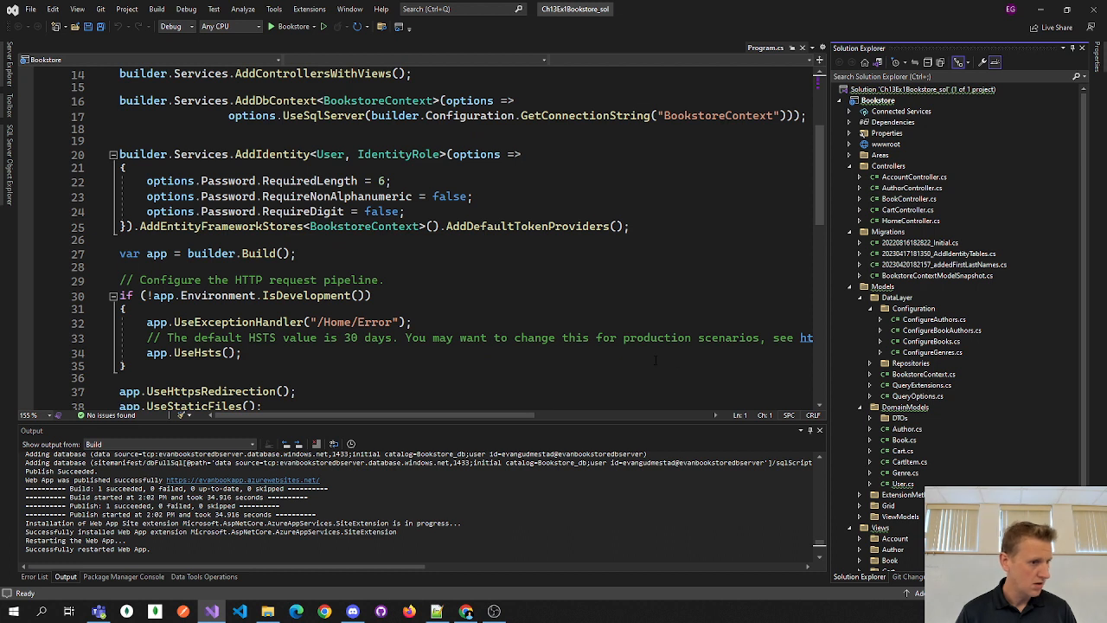
click(240, 352)
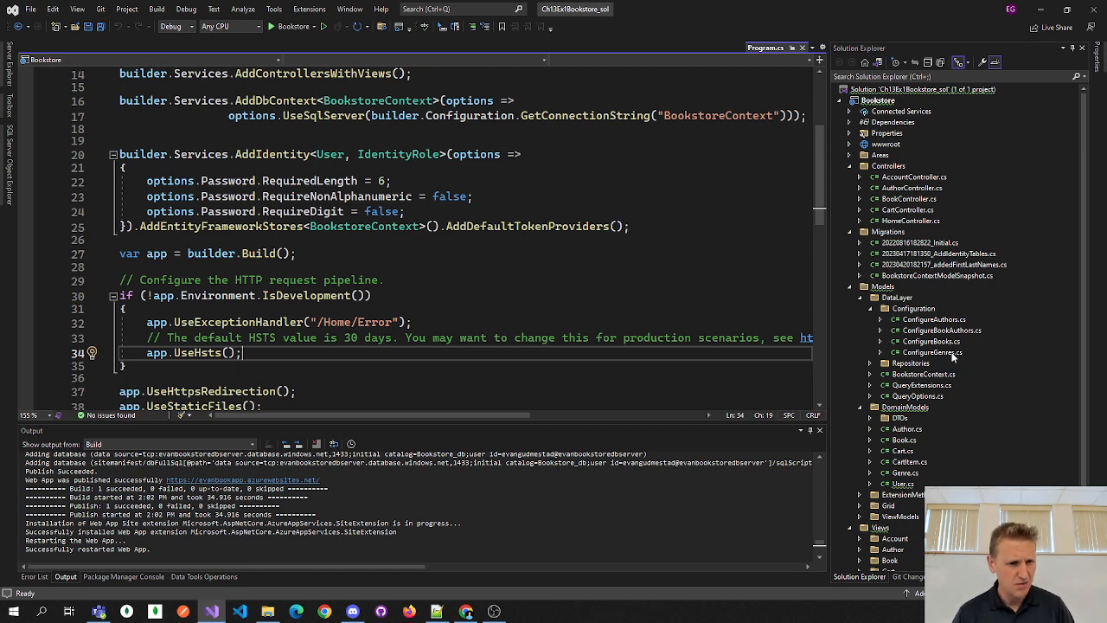
- Scroll through Program.cs reviewing its services and identity password configuration
scroll(430, 318, down, 3)
scroll(430, 318, down, 4)
scroll(437, 329, up, 8)
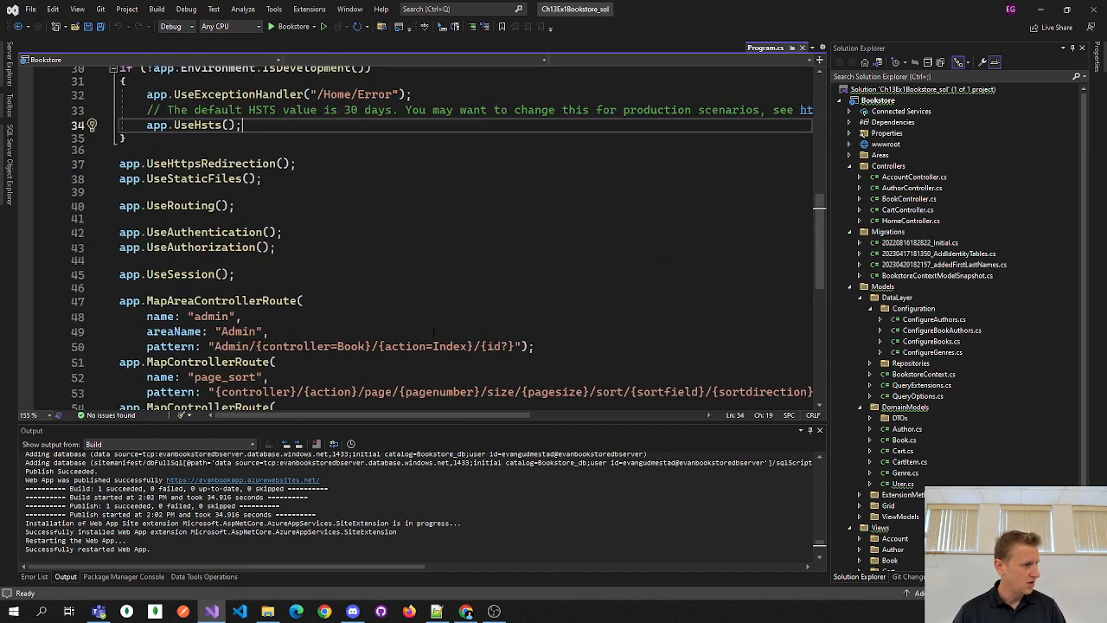
scroll(442, 337, up, 3)
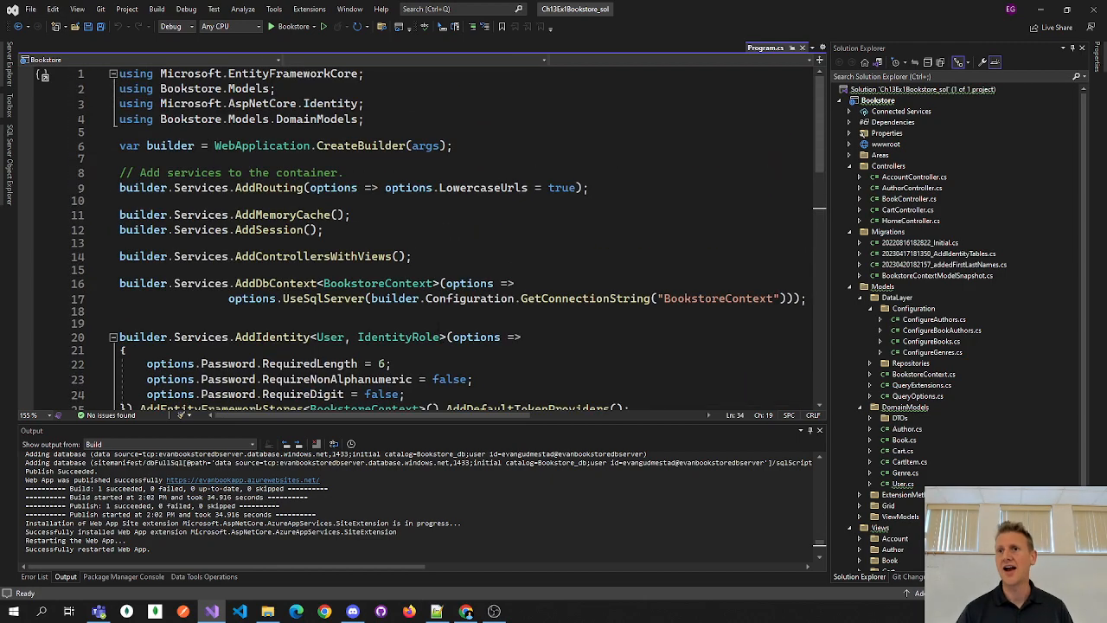
scroll(424, 234, down, 10)
scroll(424, 233, up, 8)
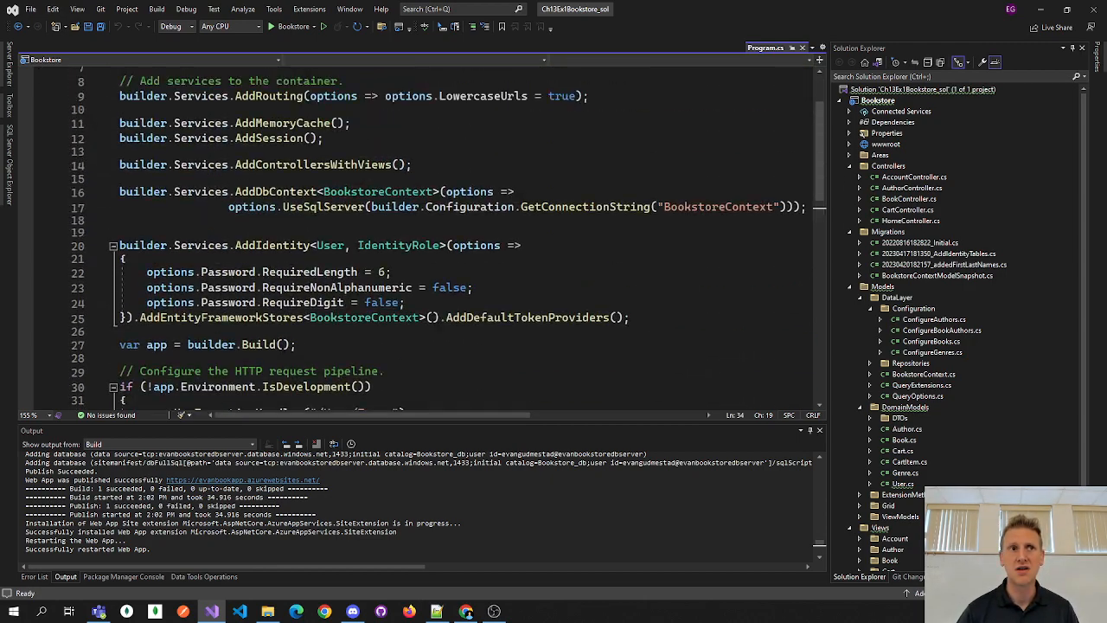
scroll(424, 233, down, 3)
scroll(441, 255, up, 5)
scroll(441, 255, down, 7)
scroll(441, 255, up, 6)
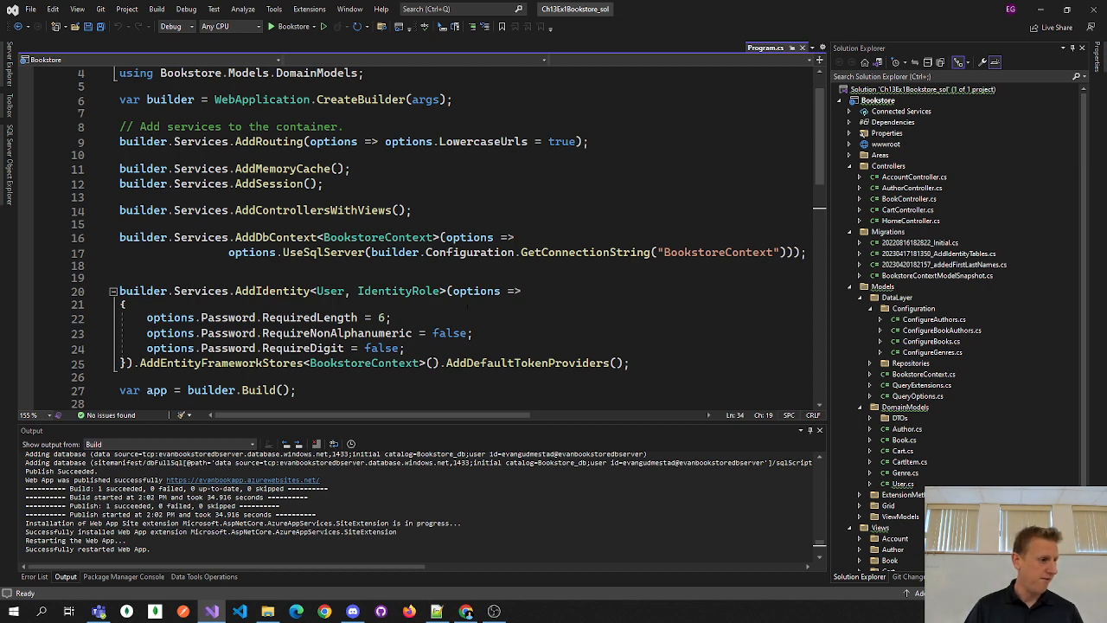
scroll(468, 305, down, 4)
scroll(468, 294, up, 4)
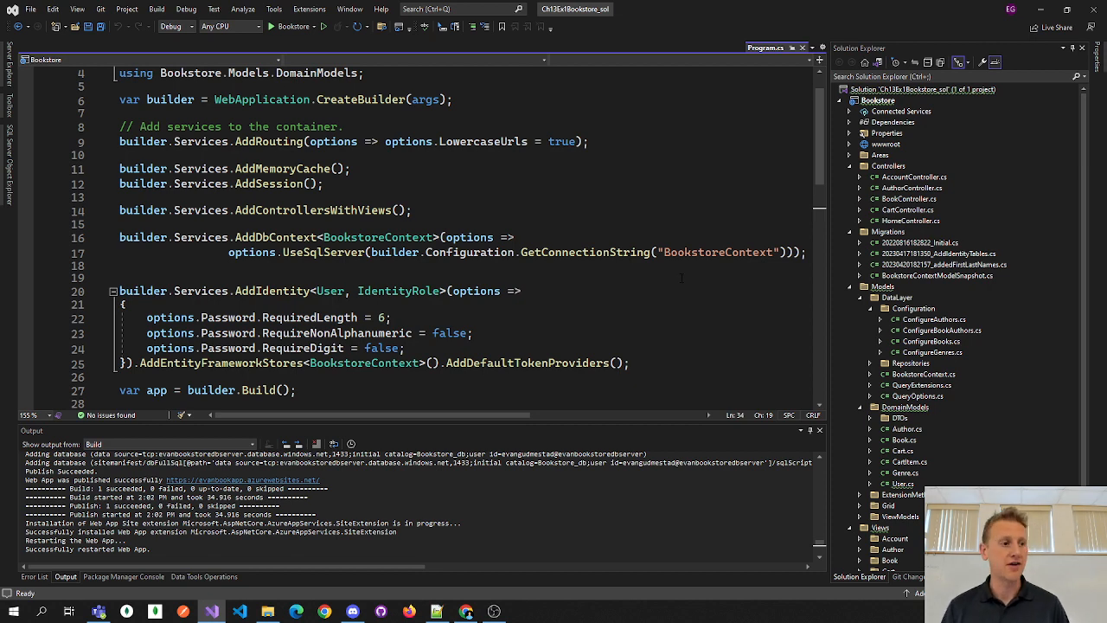
scroll(658, 277, up, 1)
scroll(623, 275, down, 3)
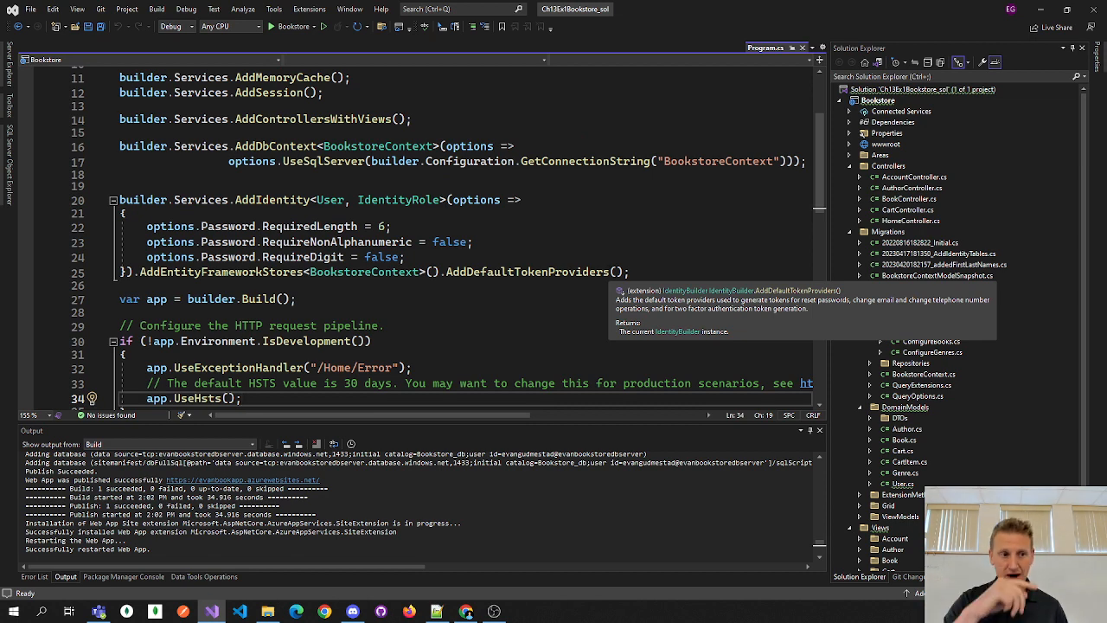
scroll(515, 305, down, 11)
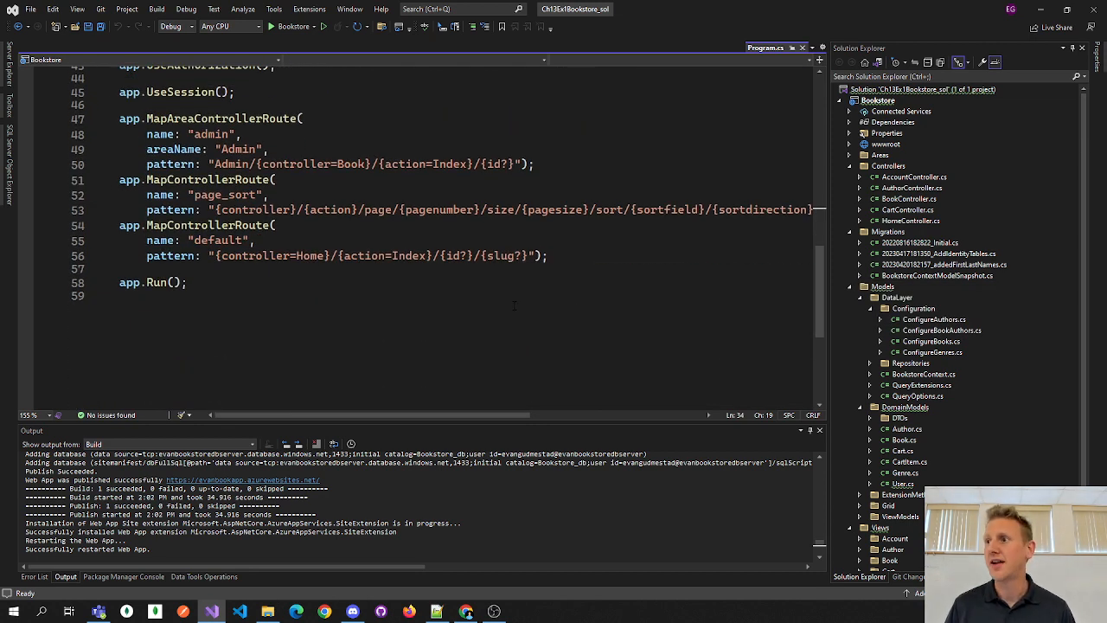
scroll(514, 304, up, 14)
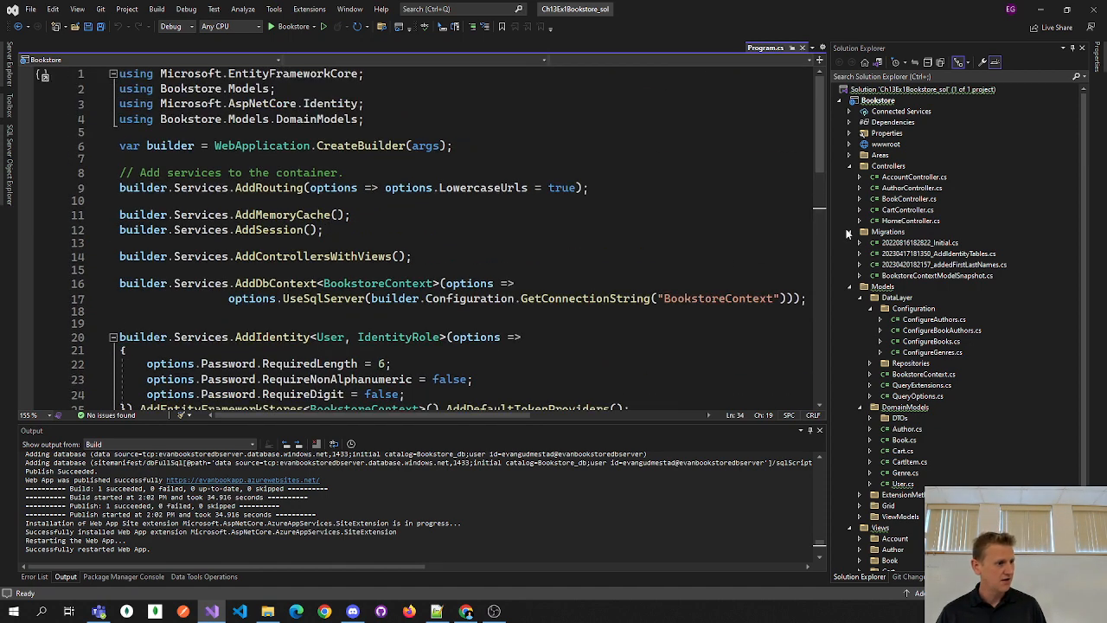
scroll(628, 279, down, 10)
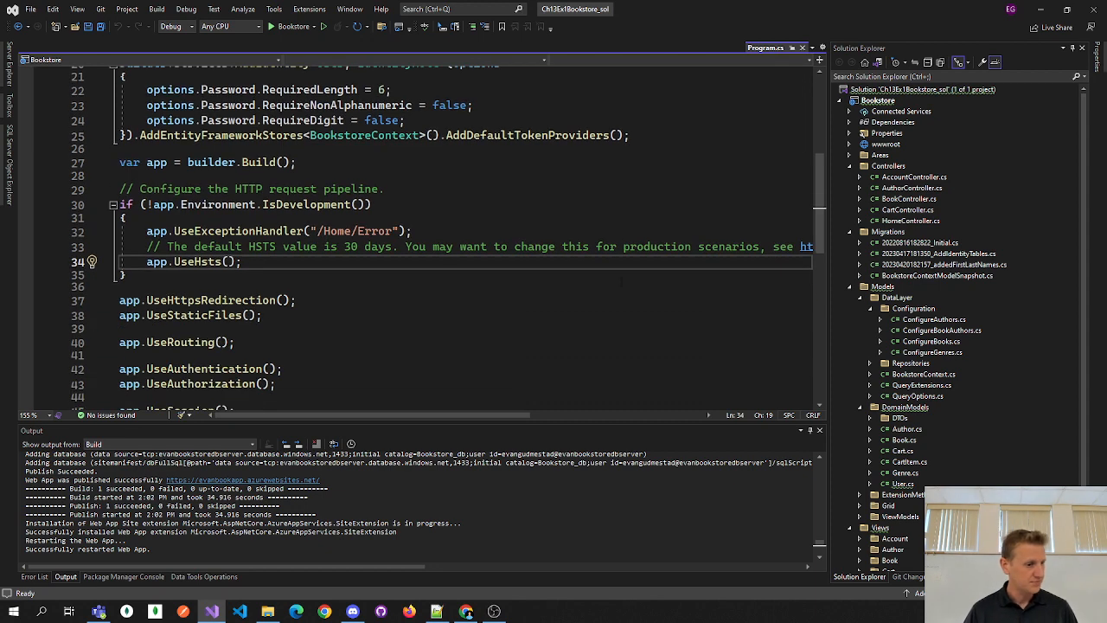
scroll(628, 279, down, 2)
- Highlight the MapControllerRoute route mappings down to app.Run(), then close Visual Studio
drag(241, 182, 591, 374)
click(591, 374)
mouse_move(597, 240)
mouse_down()
mouse_move(598, 390)
mouse_move(596, 241)
mouse_up()
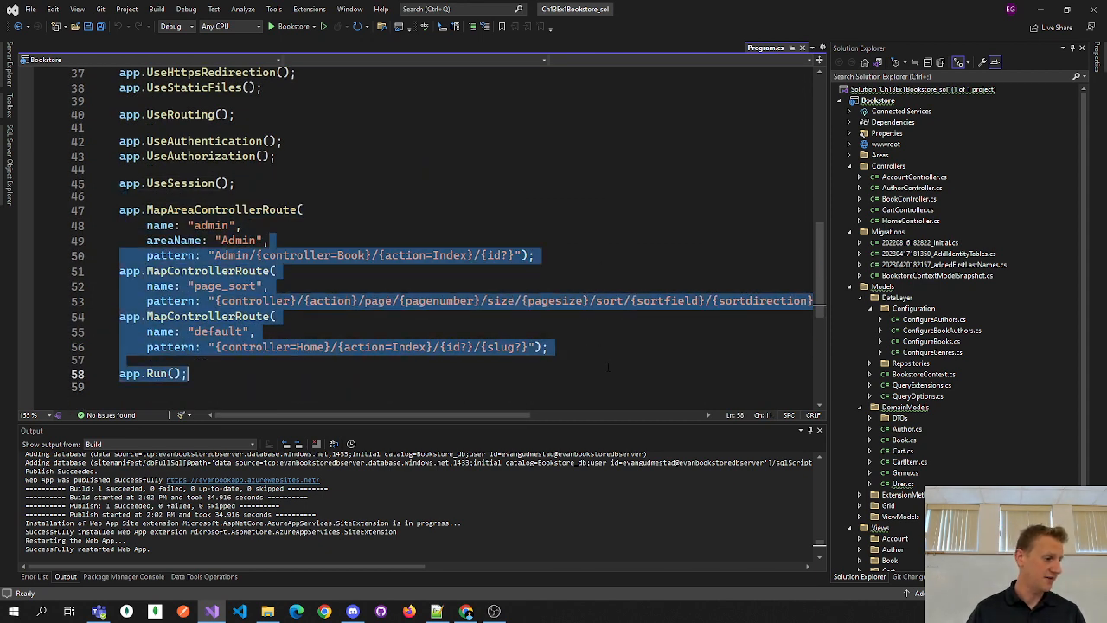
click(606, 360)
scroll(611, 341, down, 4)
scroll(611, 341, up, 14)
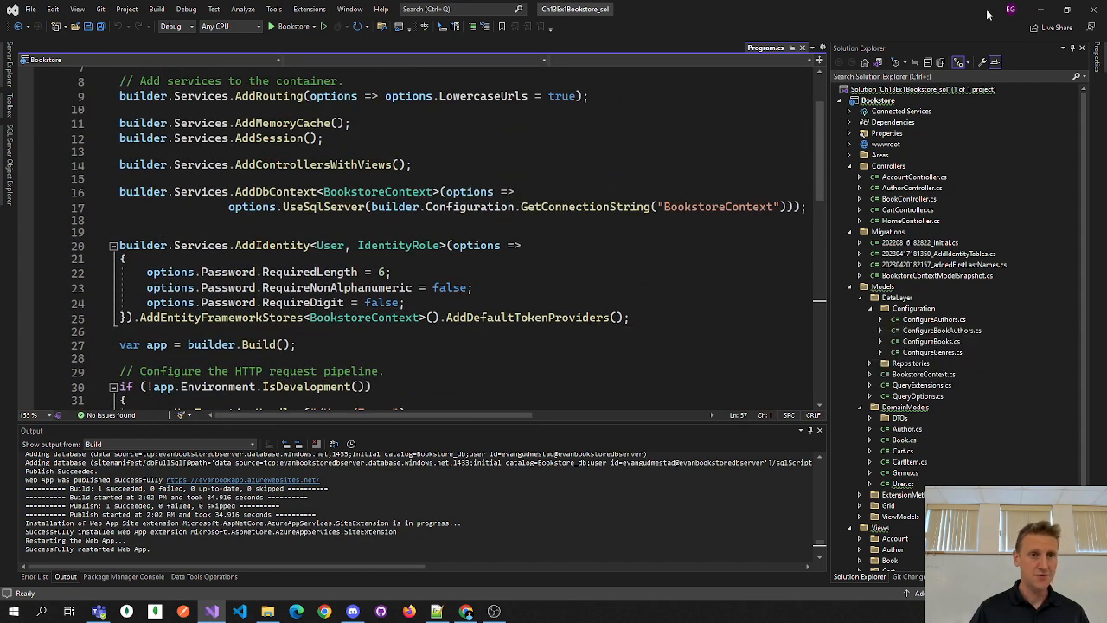
click(1092, 10)
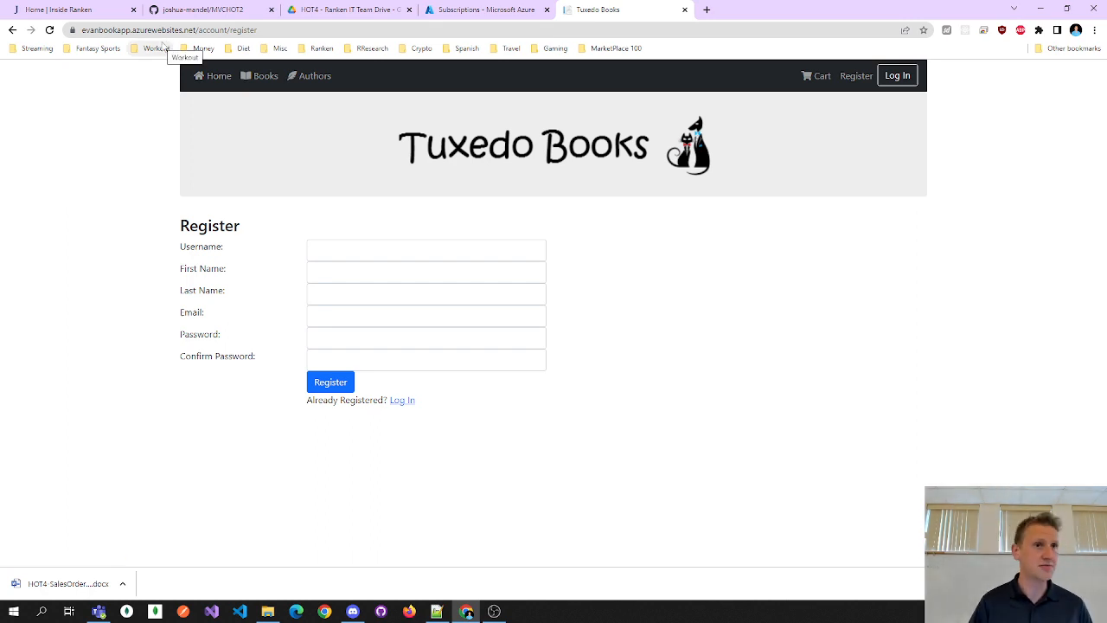
- Go from the Book Catalog back to the home page and highlight 'Staff Pick' showing Emma
click(246, 76)
click(217, 76)
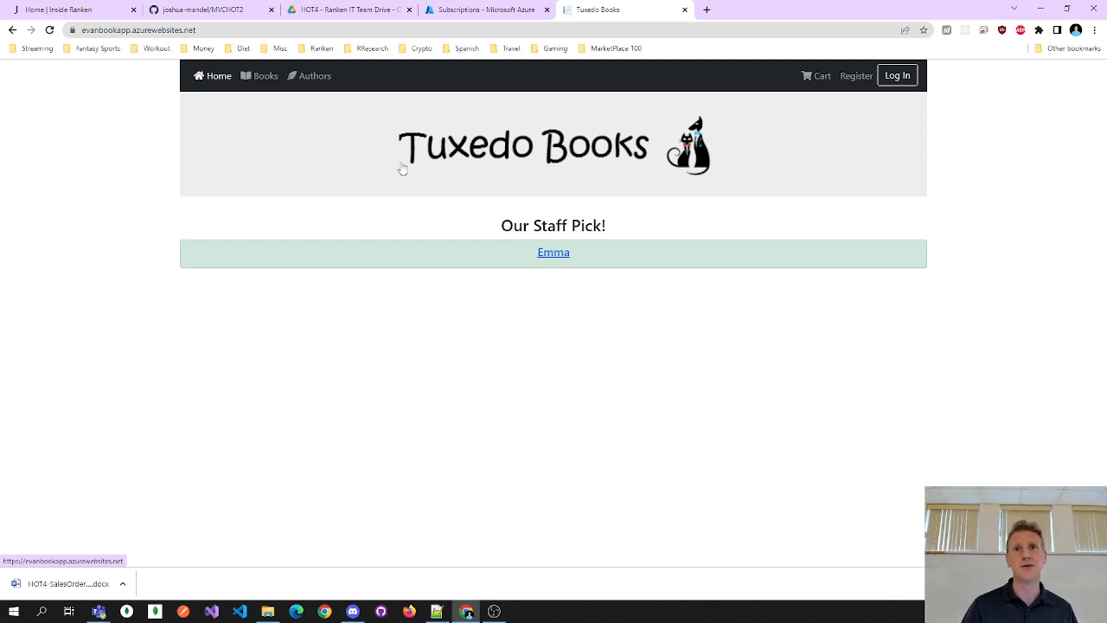
double_click(554, 227)
double_click(587, 227)
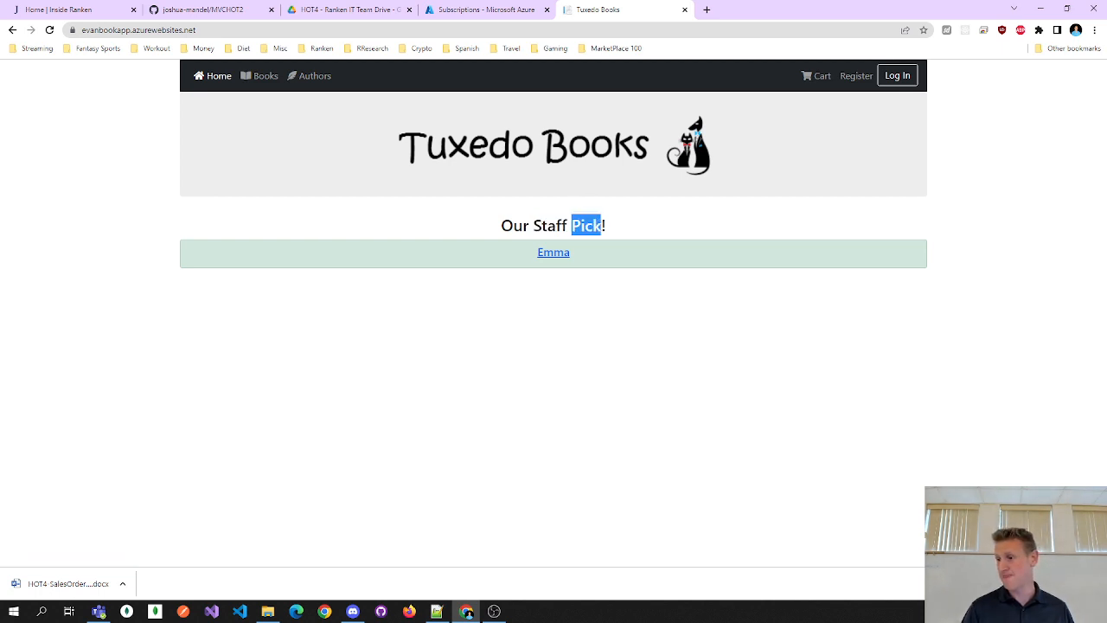